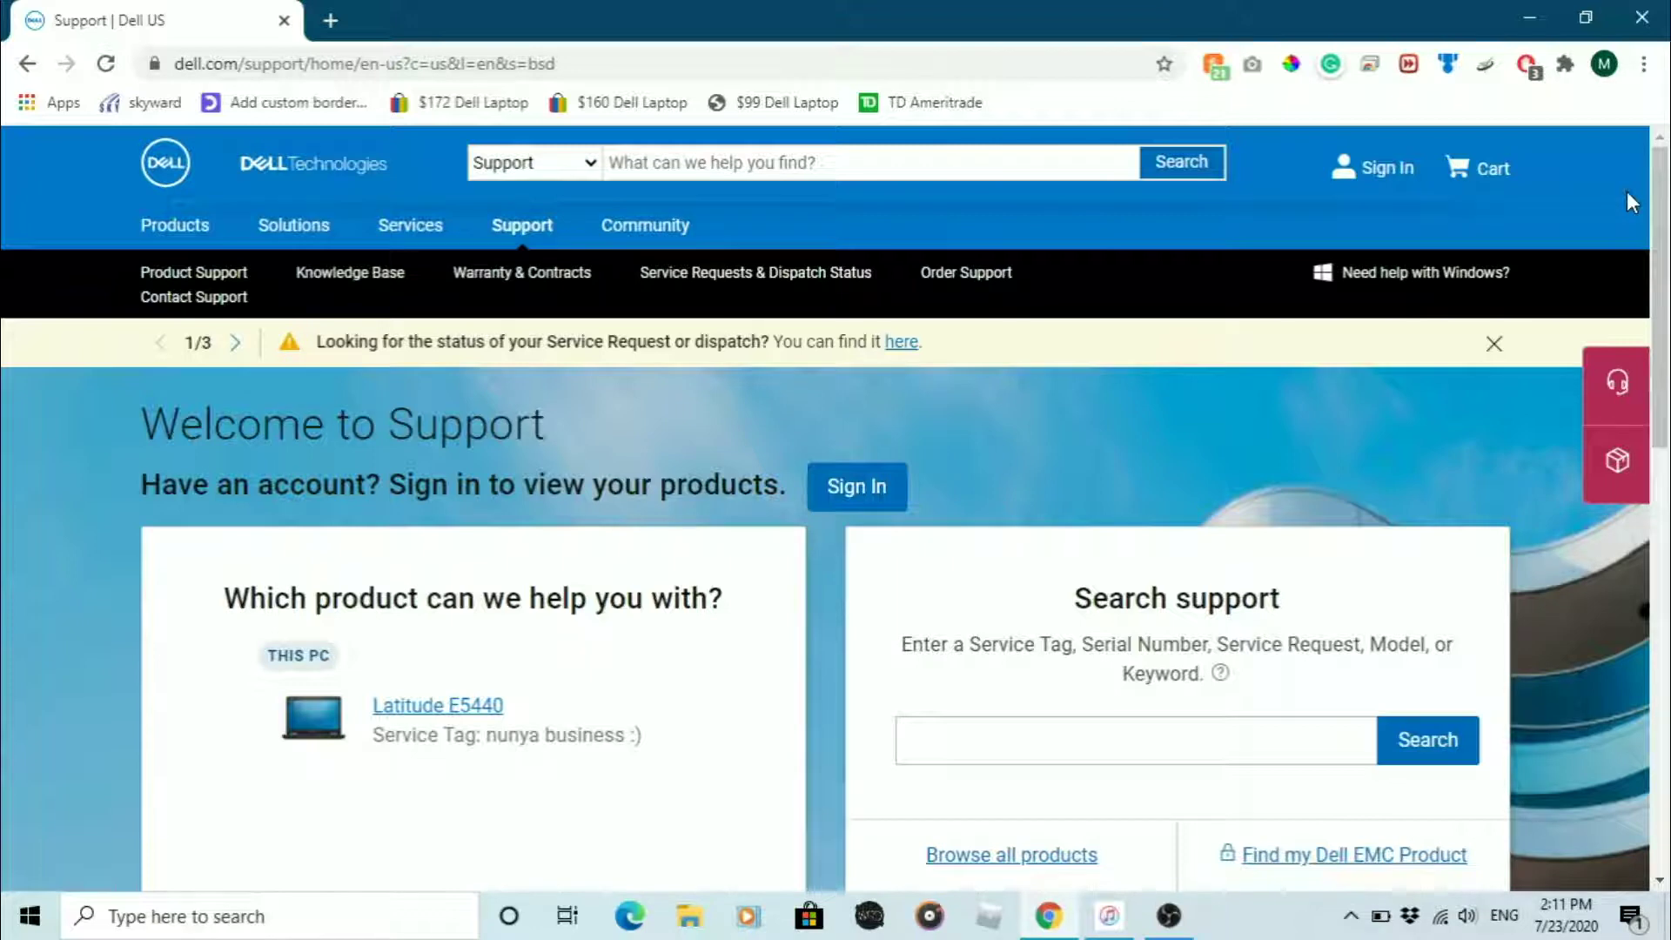
- Open the Latitude E5440 support page and scroll down to its product tabs
left_click(466, 718)
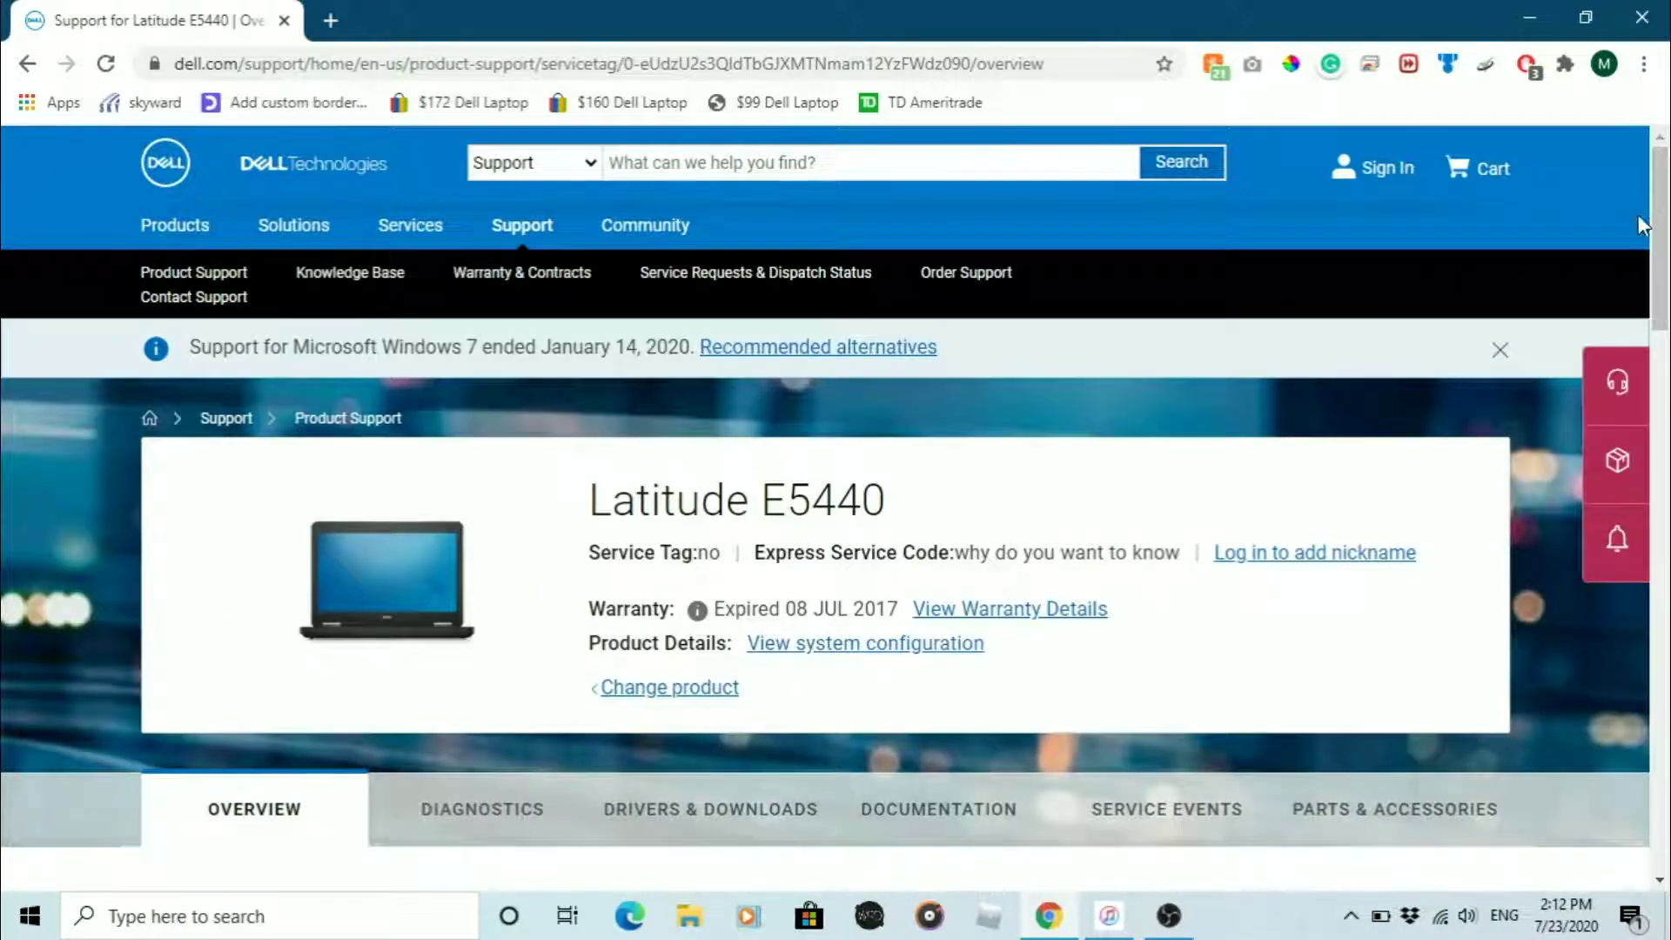
left_click_drag(1661, 224, 1665, 305)
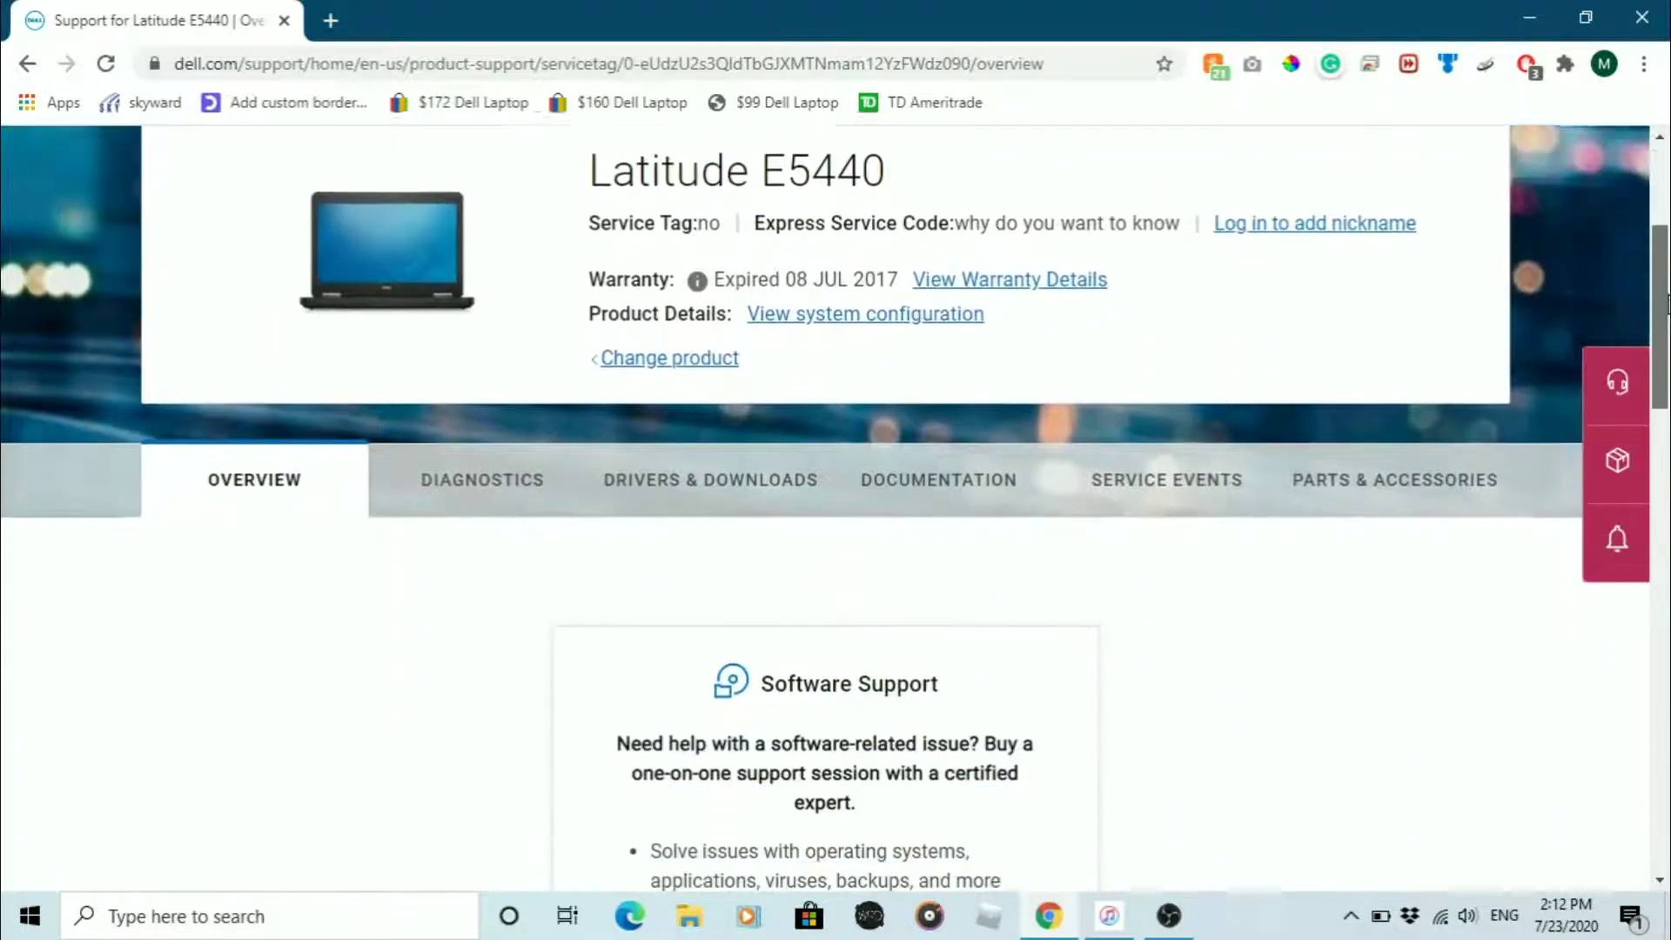
left_click_drag(1665, 304, 1665, 357)
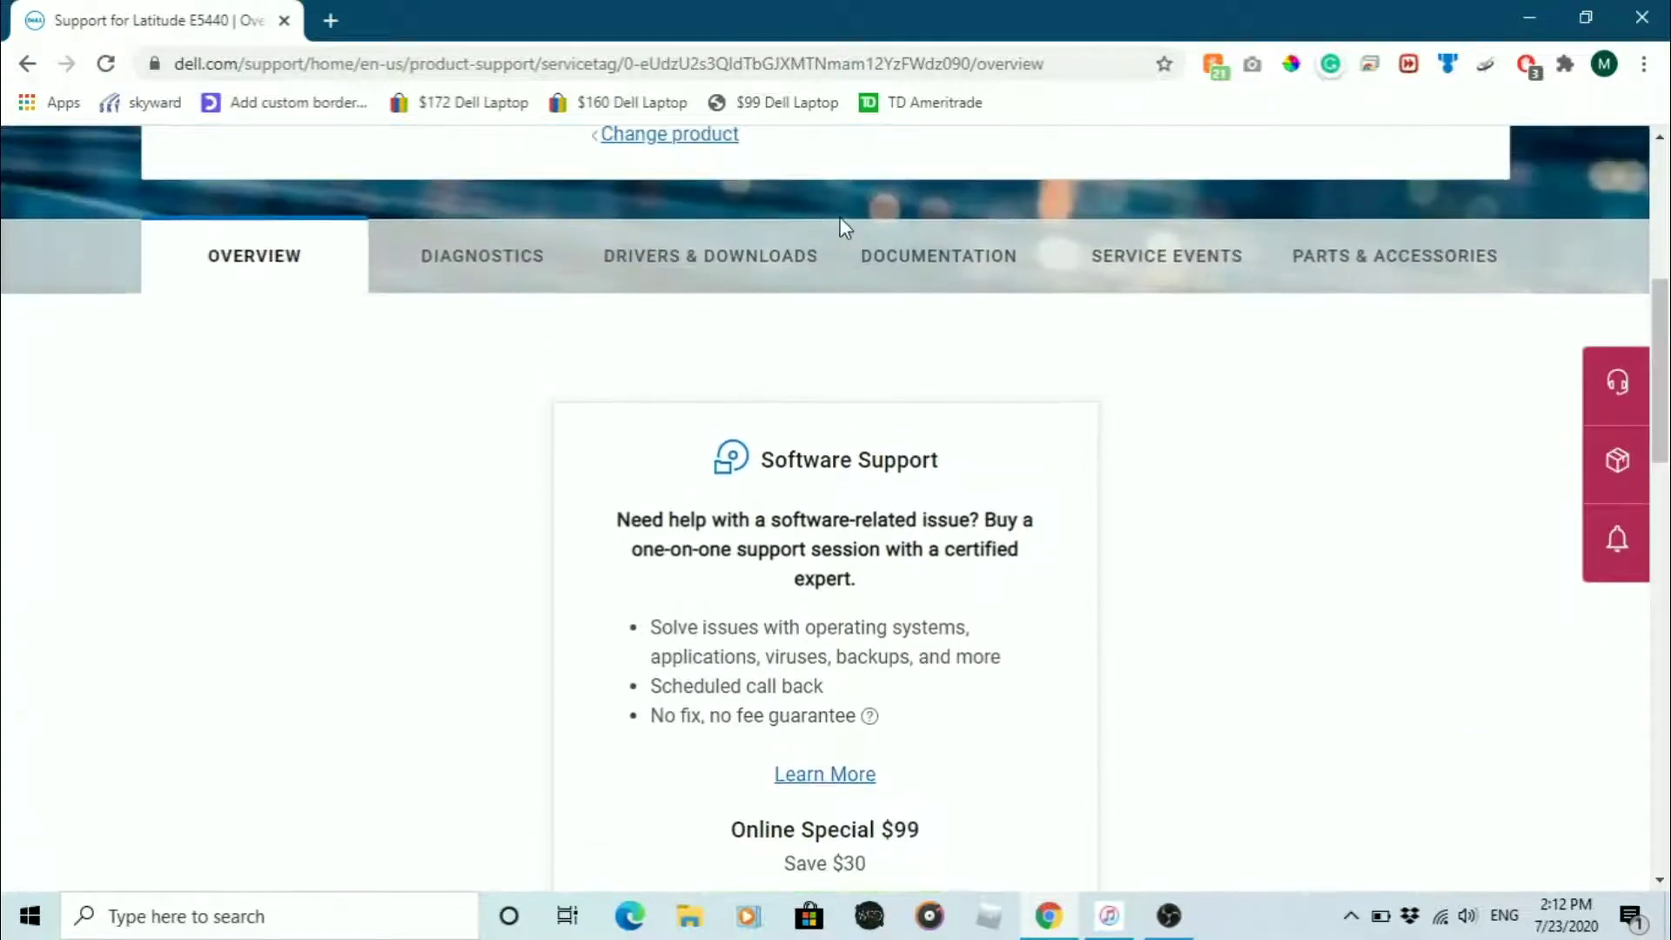
- Extract the O2Micro card reader driver package into a new C:\Drivers folder
left_click(746, 253)
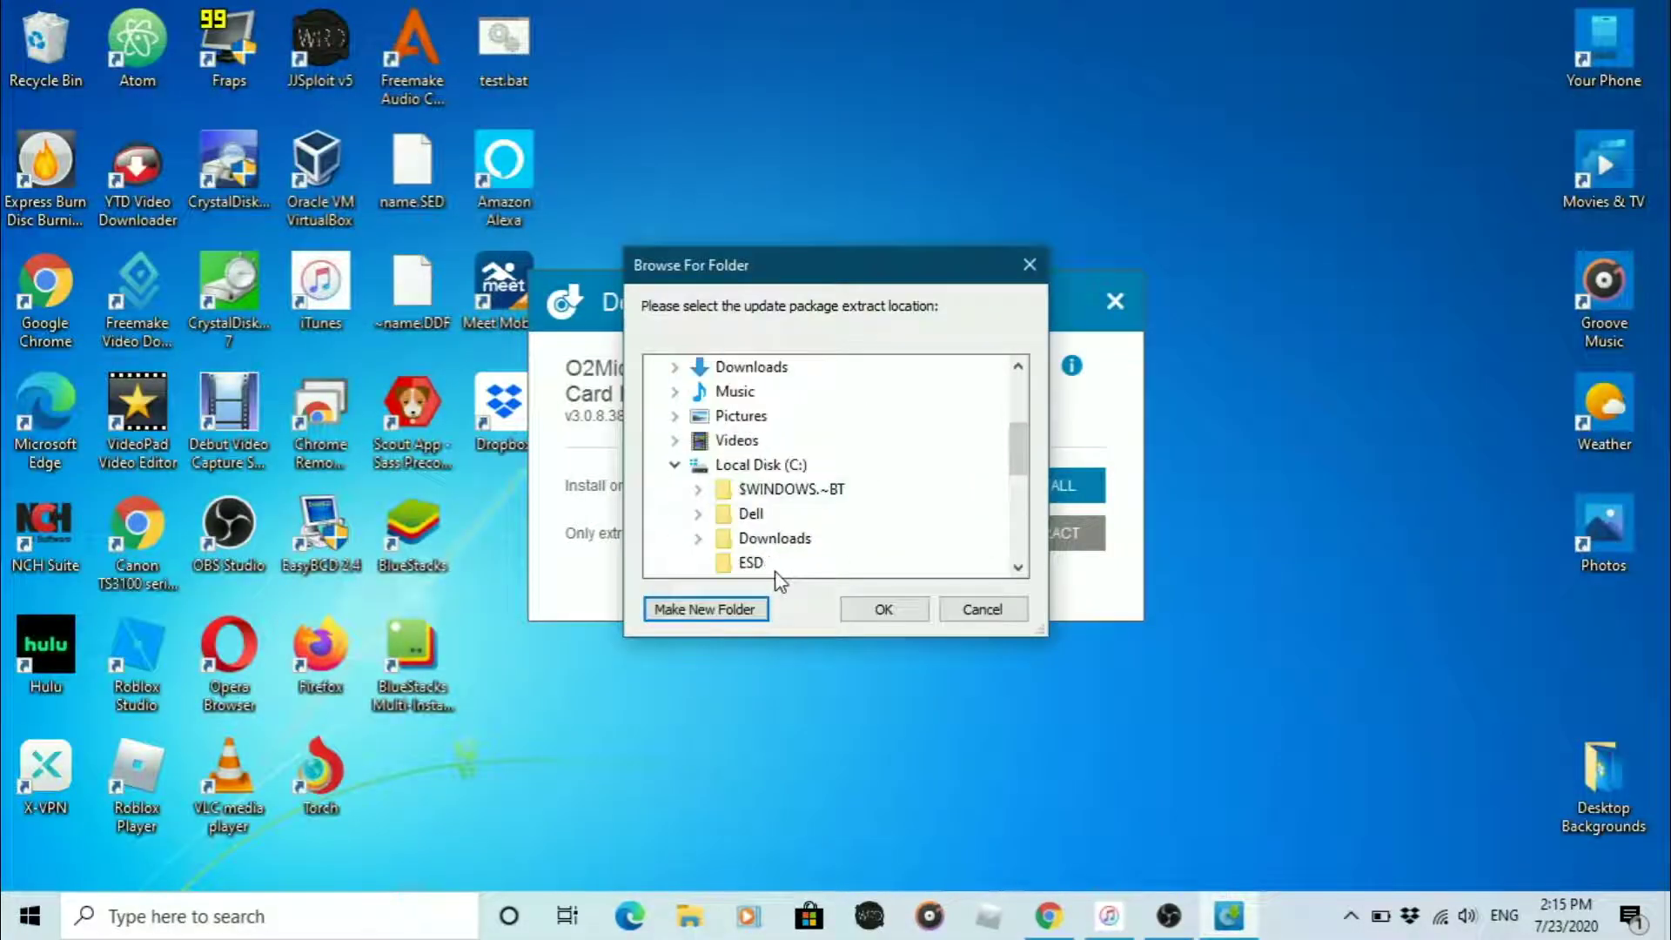
left_click(759, 465)
left_click(743, 609)
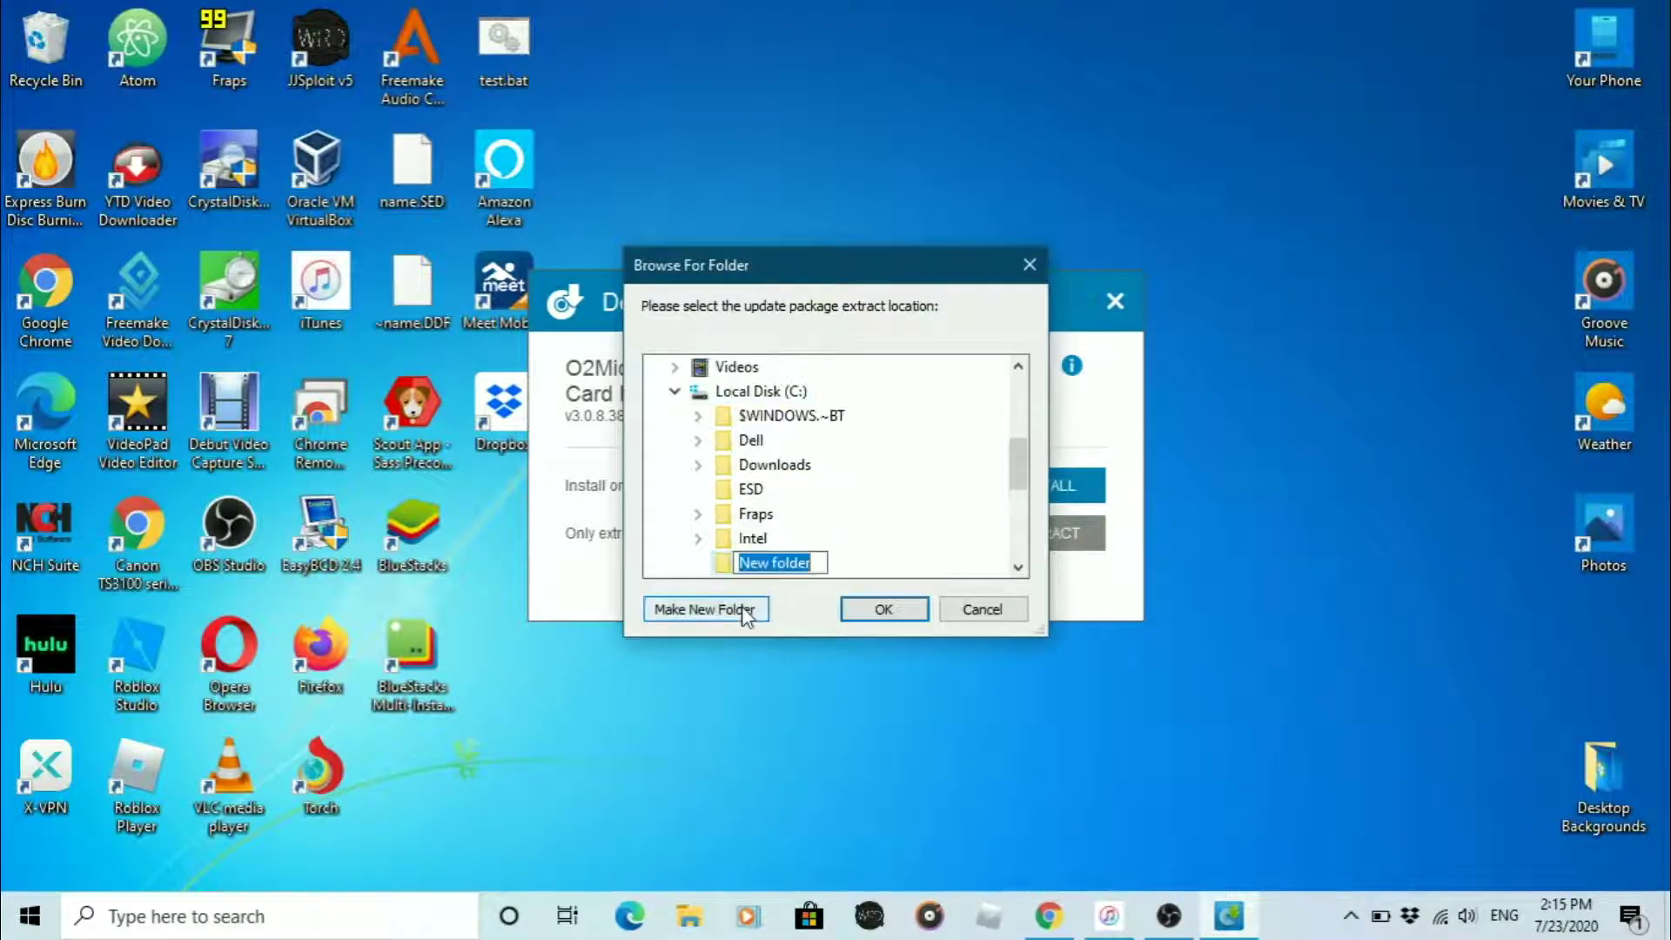
type("Drivers")
key("Return")
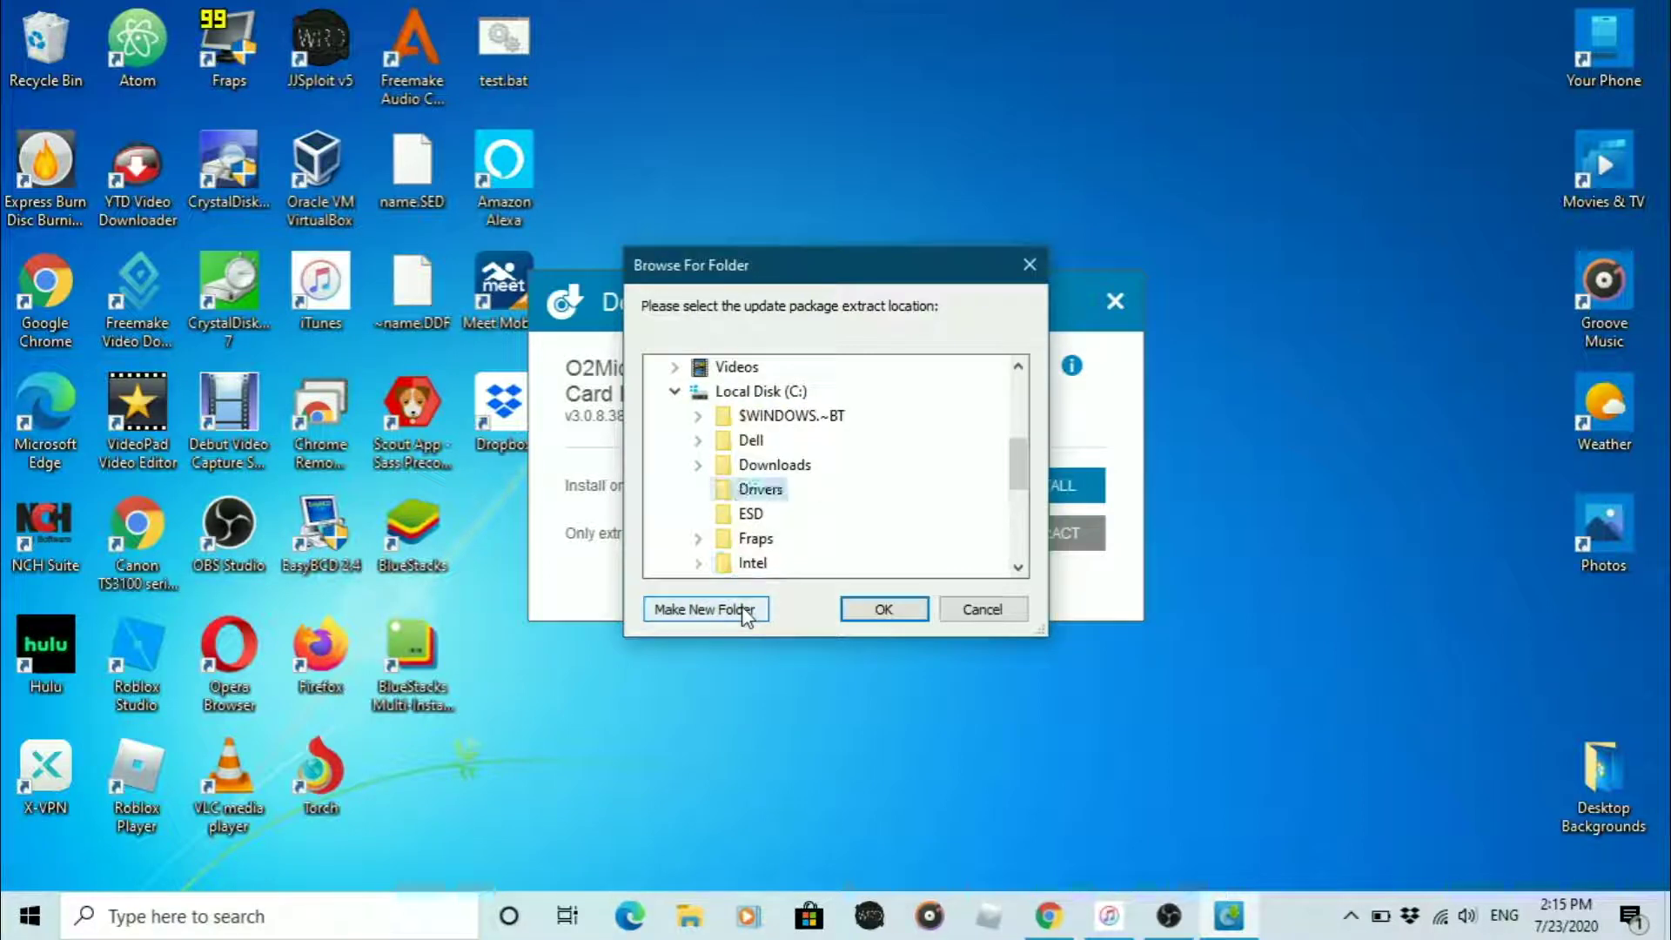
left_click(878, 608)
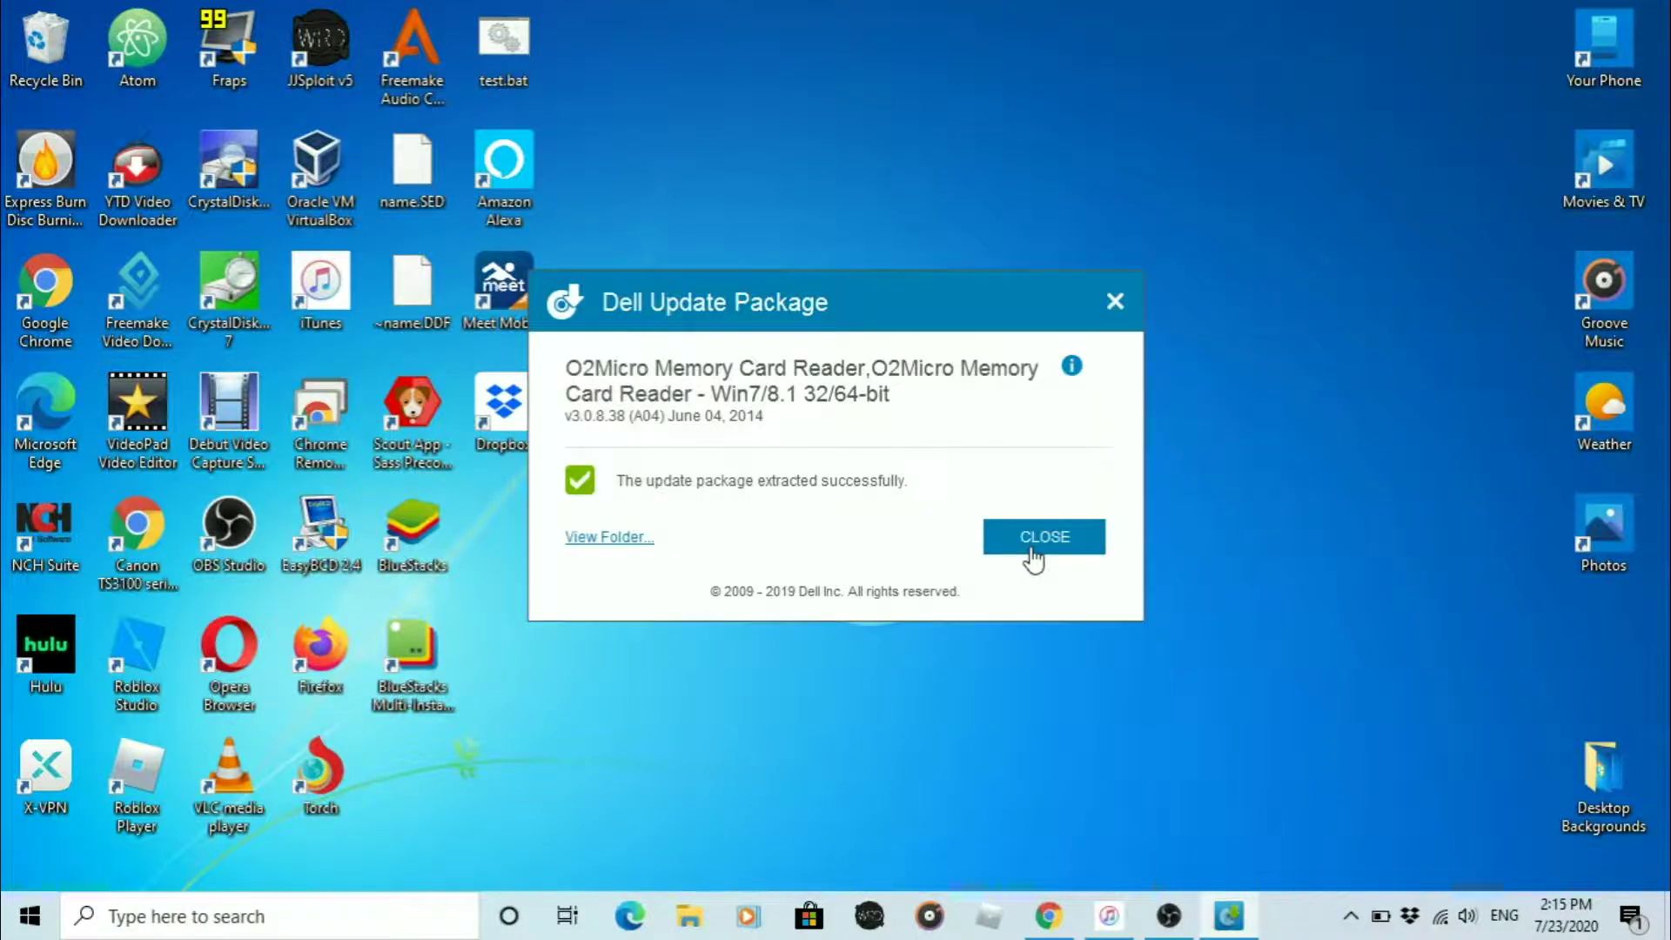
left_click(1034, 537)
- Download NTLite_setup_x64.exe from downloads.ntlite.com/files in Chrome
left_click(372, 63)
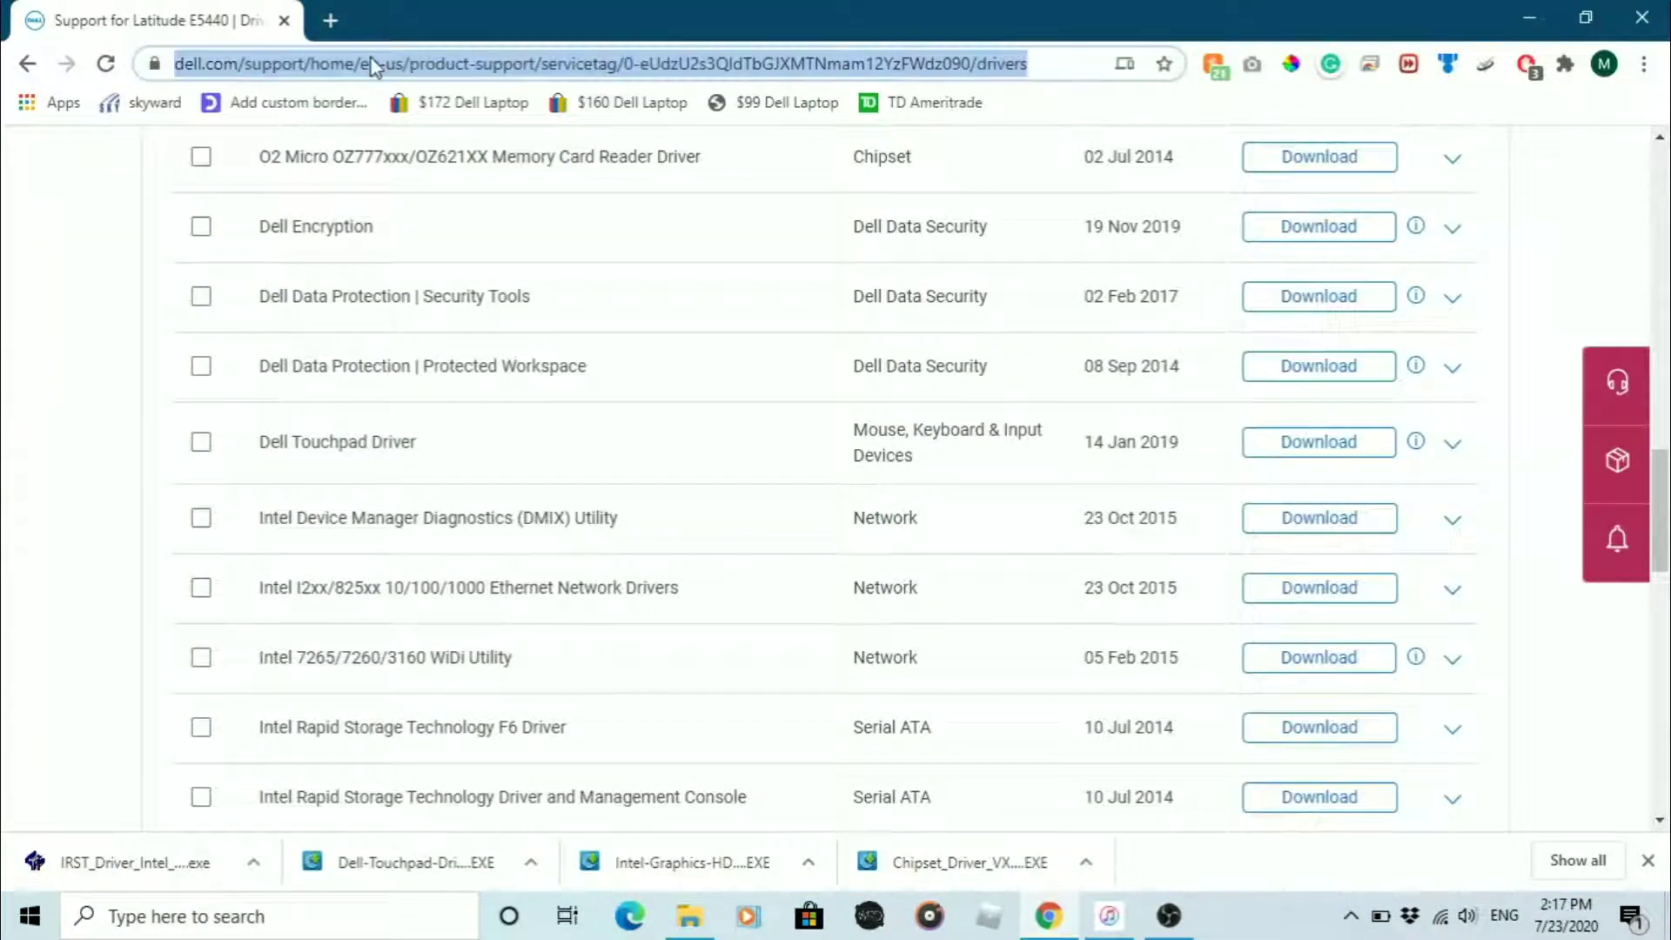
type("down")
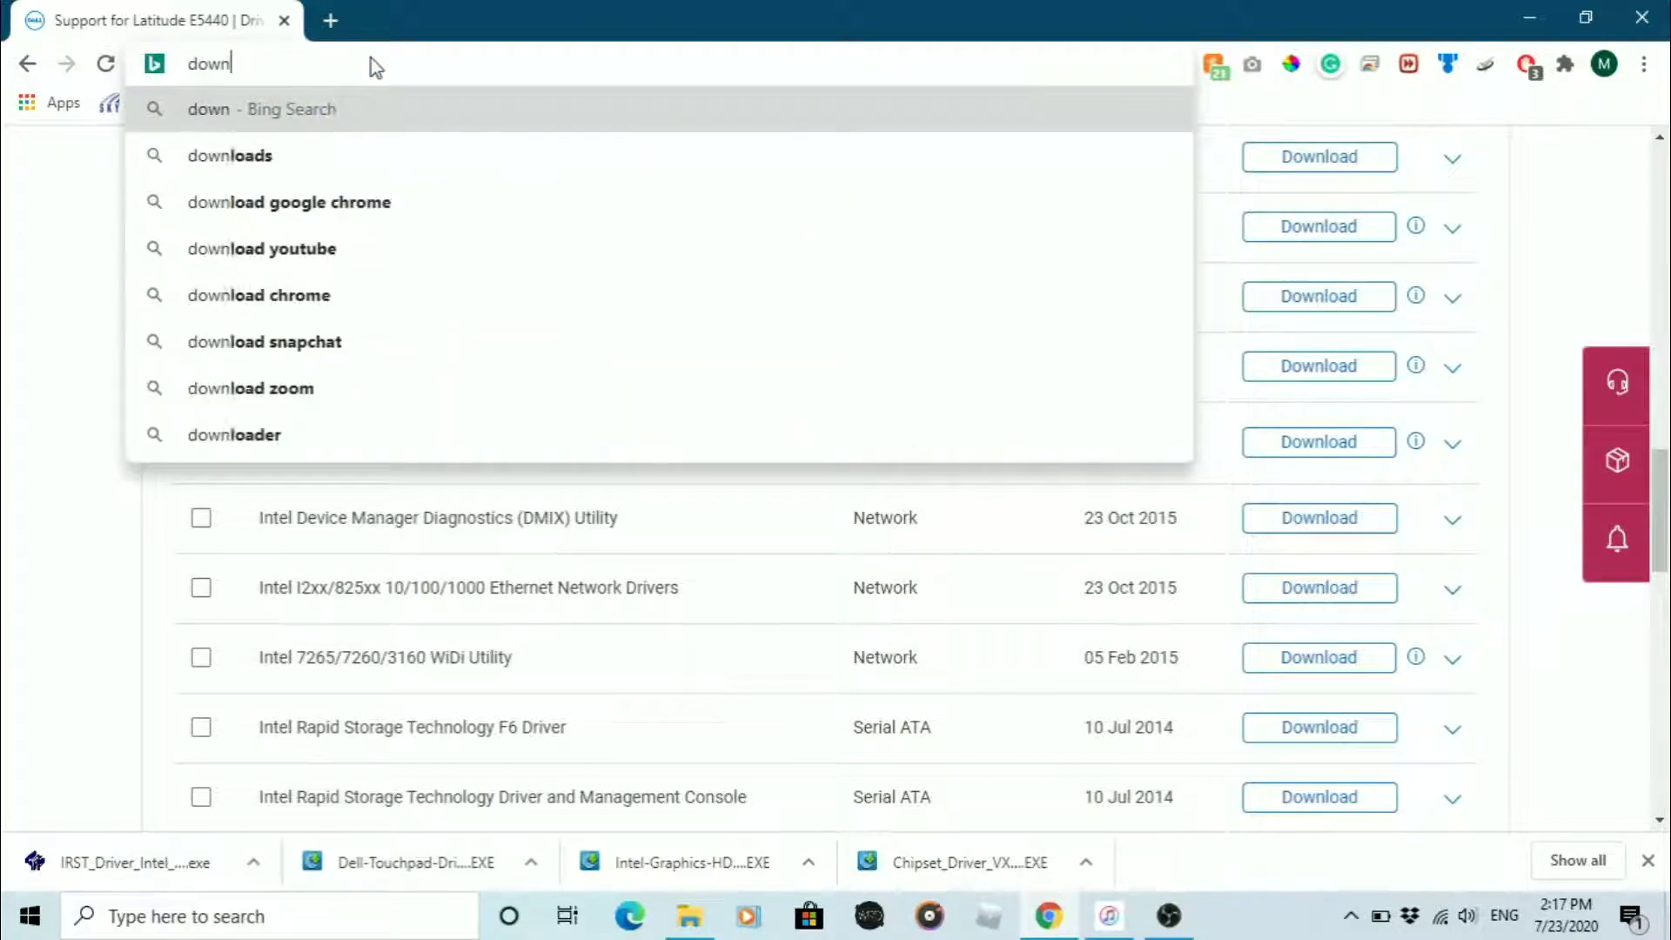
type("loads.ntli")
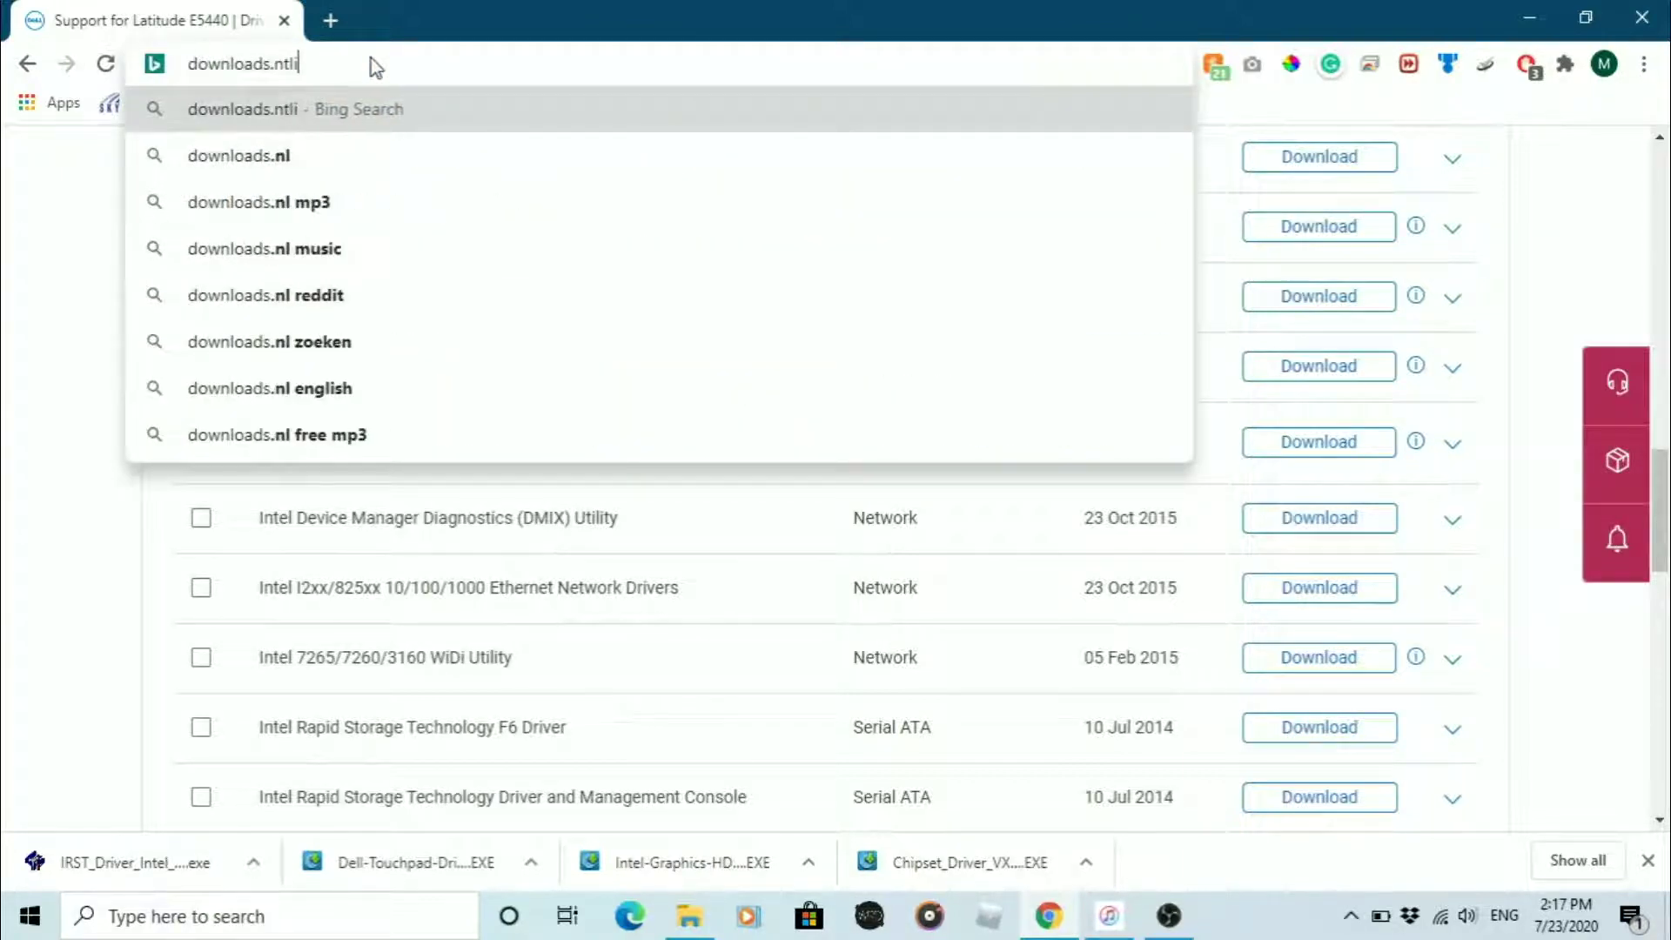
type("te.com/")
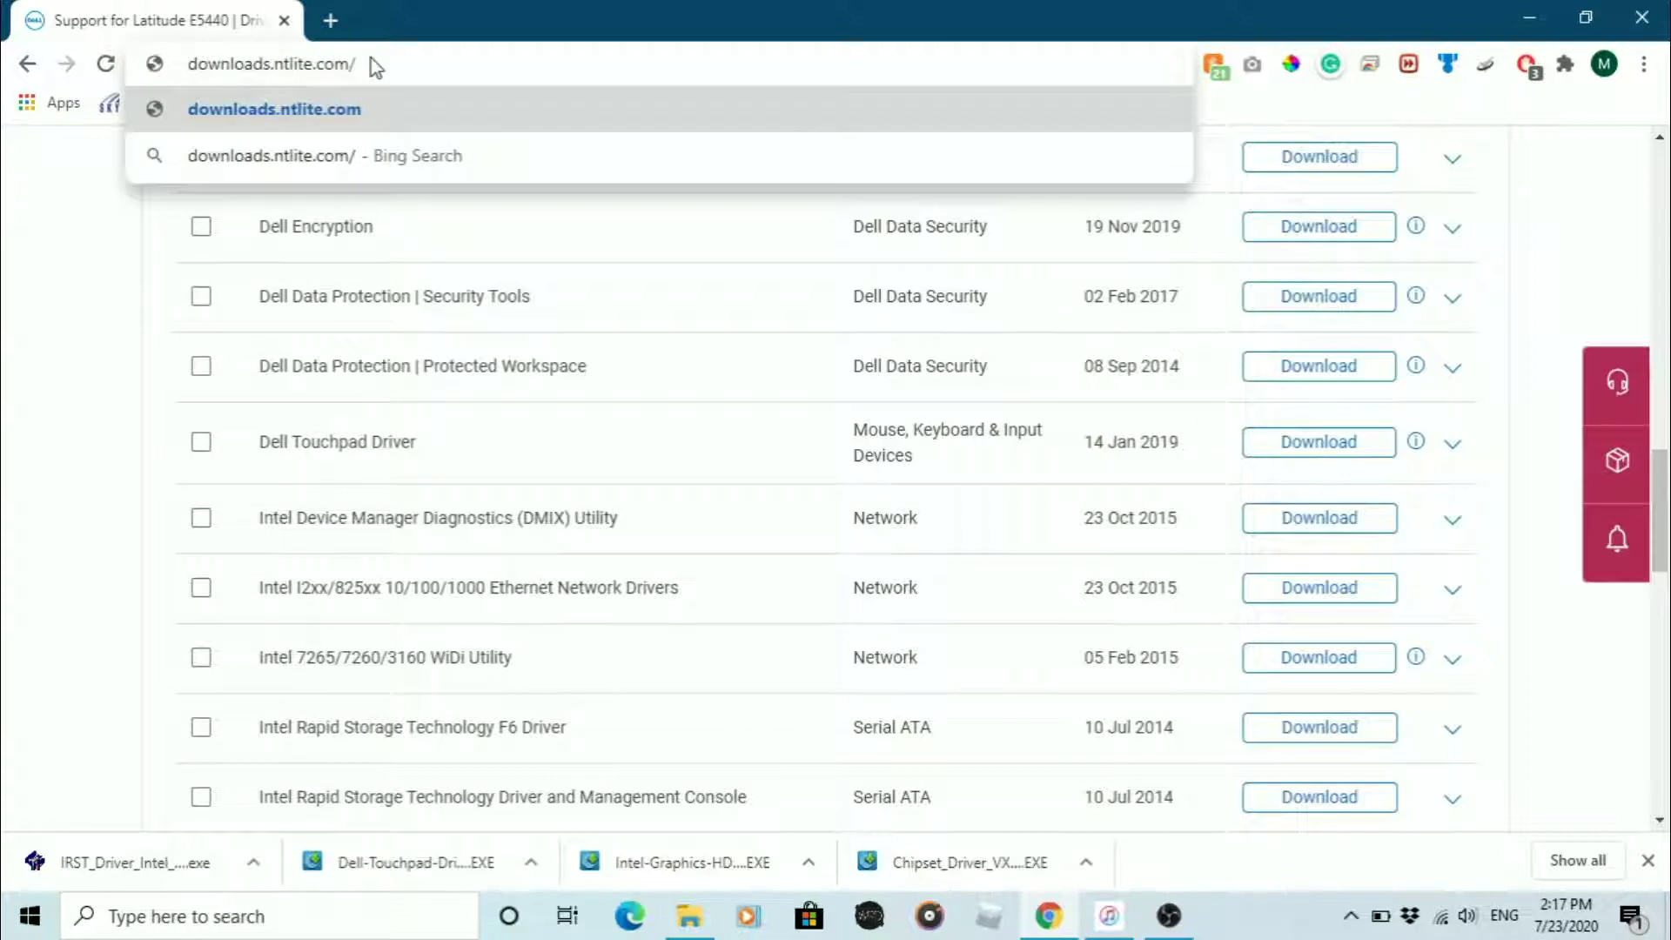
type("files/")
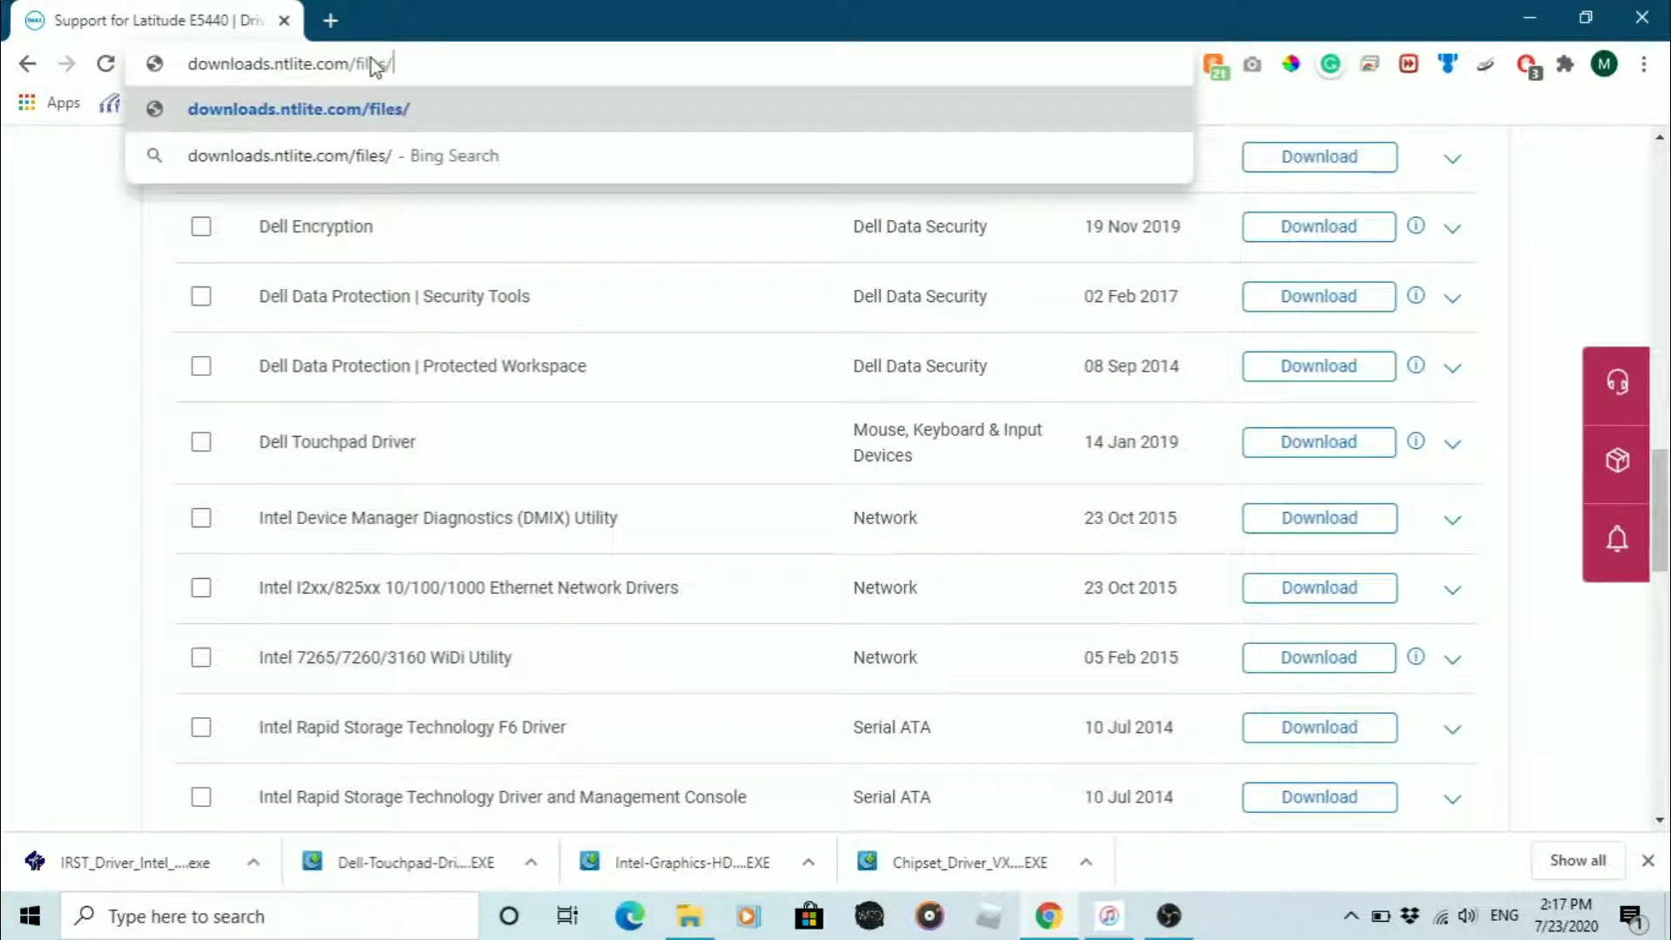
type("NTLIT")
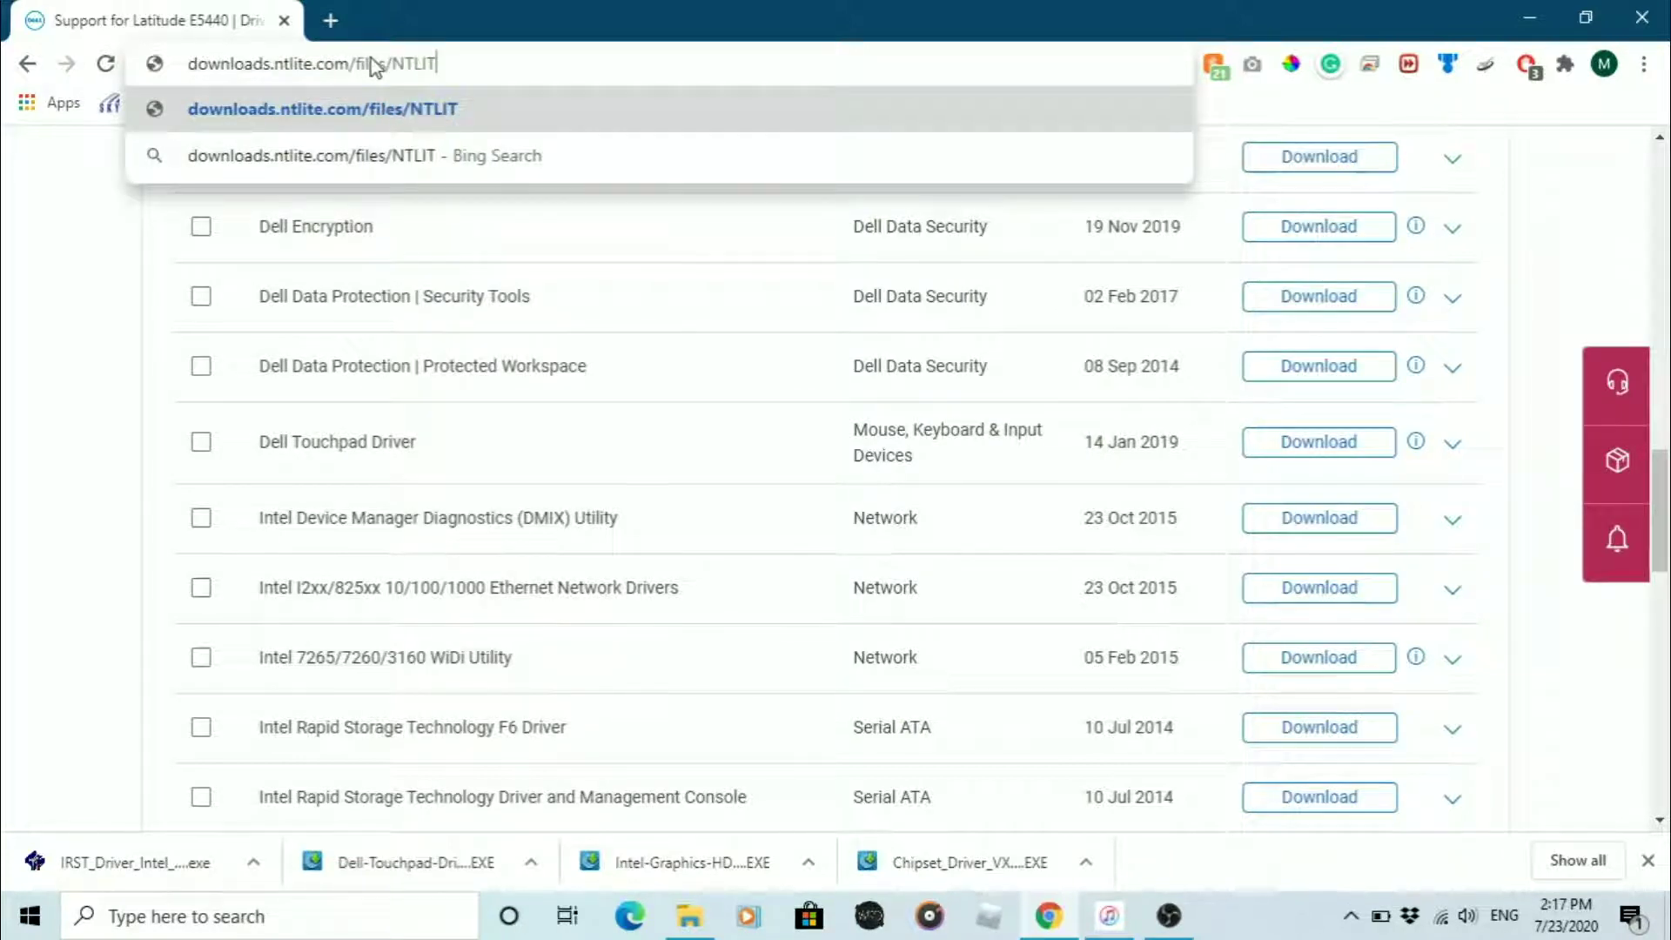
type("E_")
key("BackSpace")
key("BackSpace")
key("BackSpace")
key("BackSpace")
key("BackSpace")
type("Lite_")
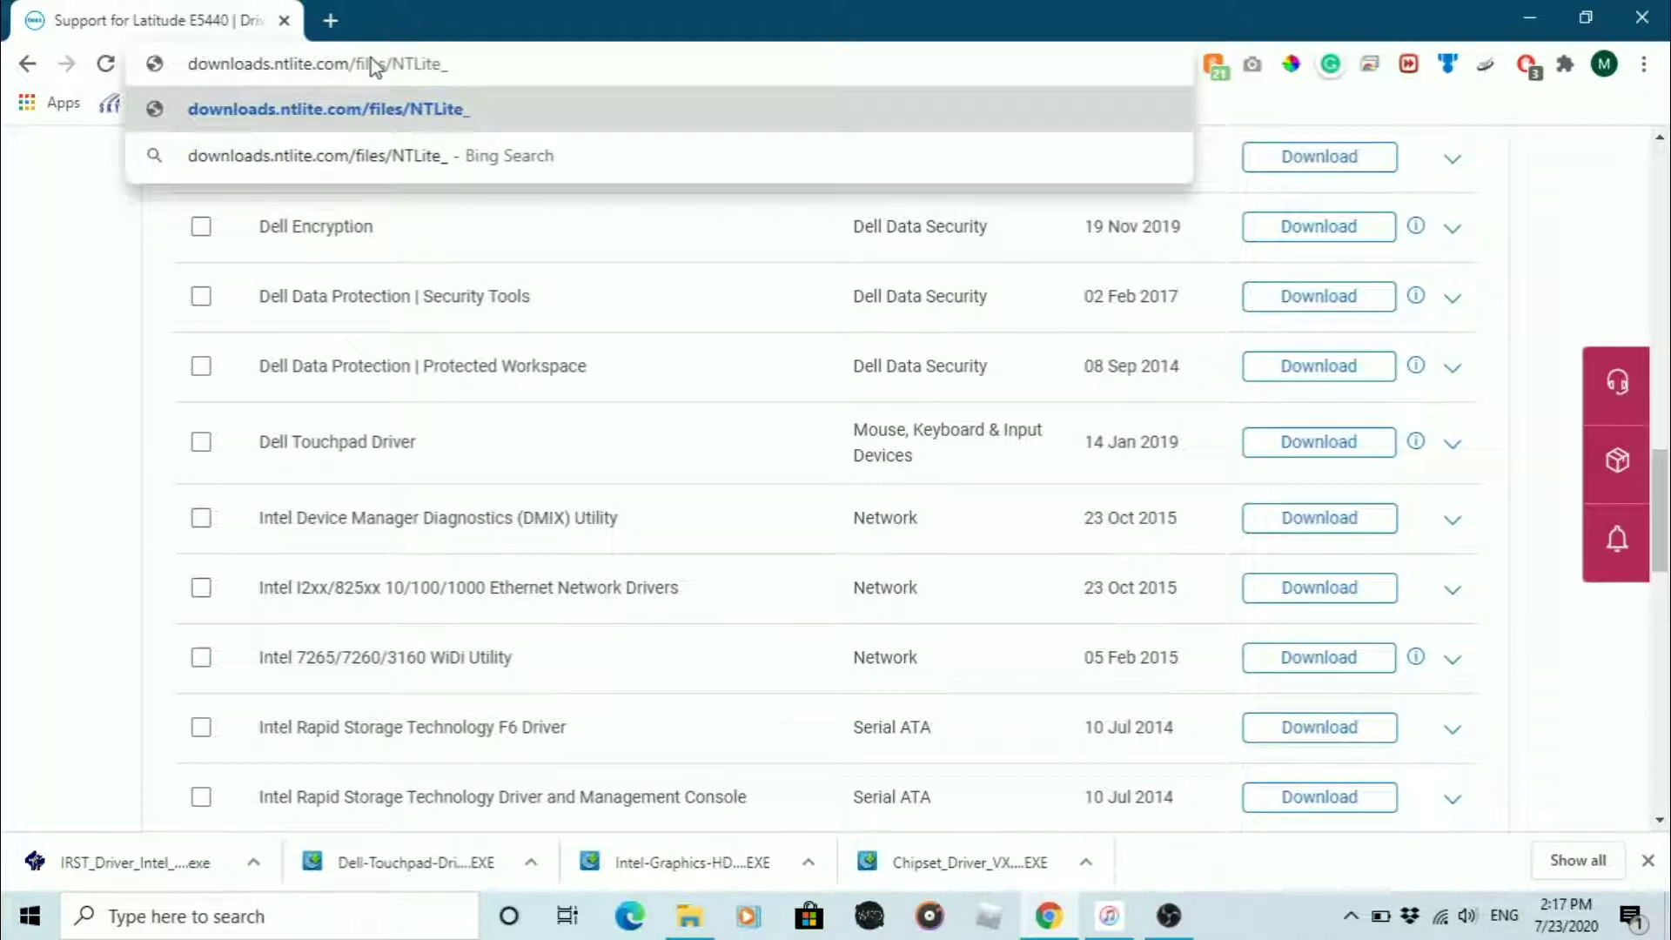
type("set")
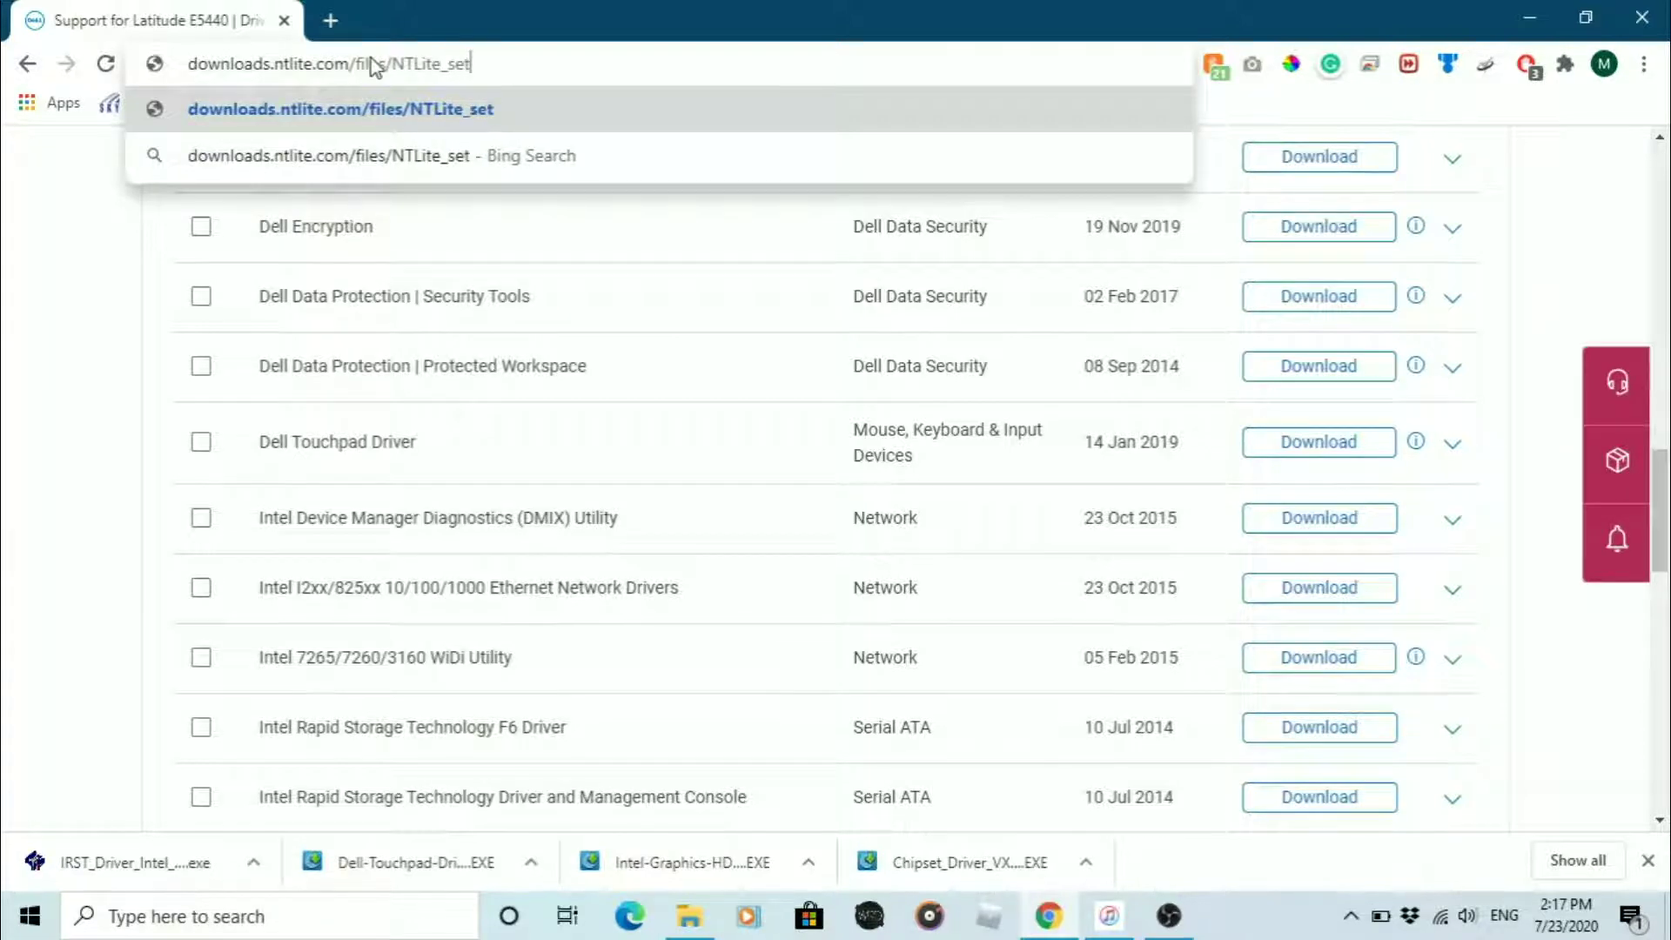
type("up_")
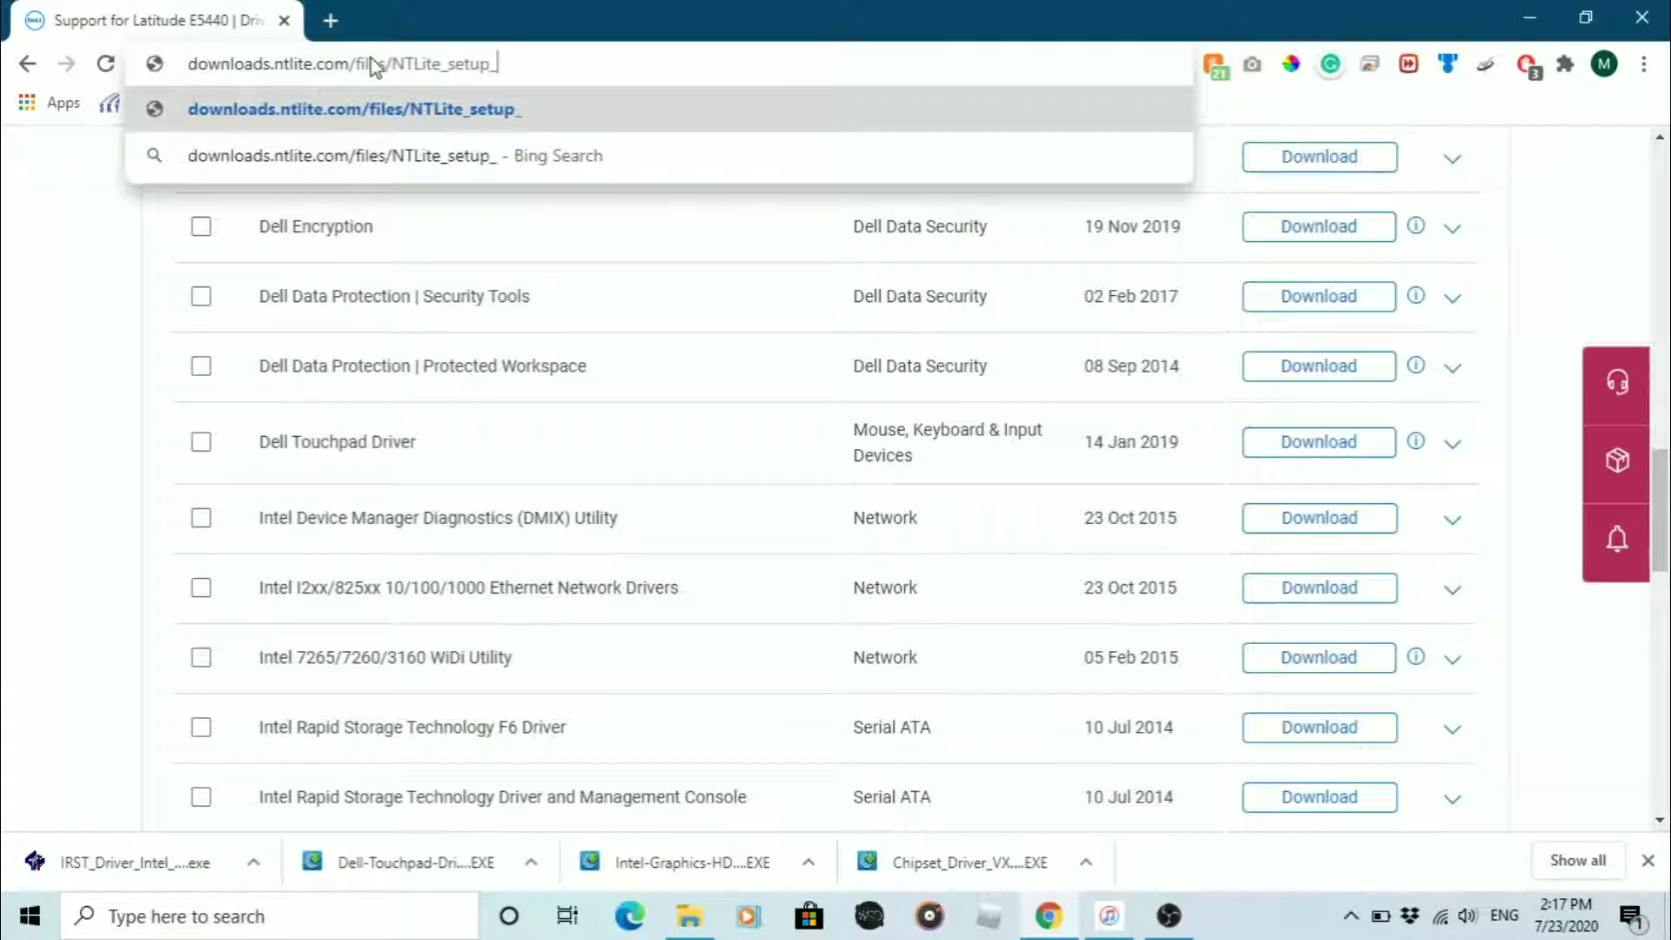
type("x64.e")
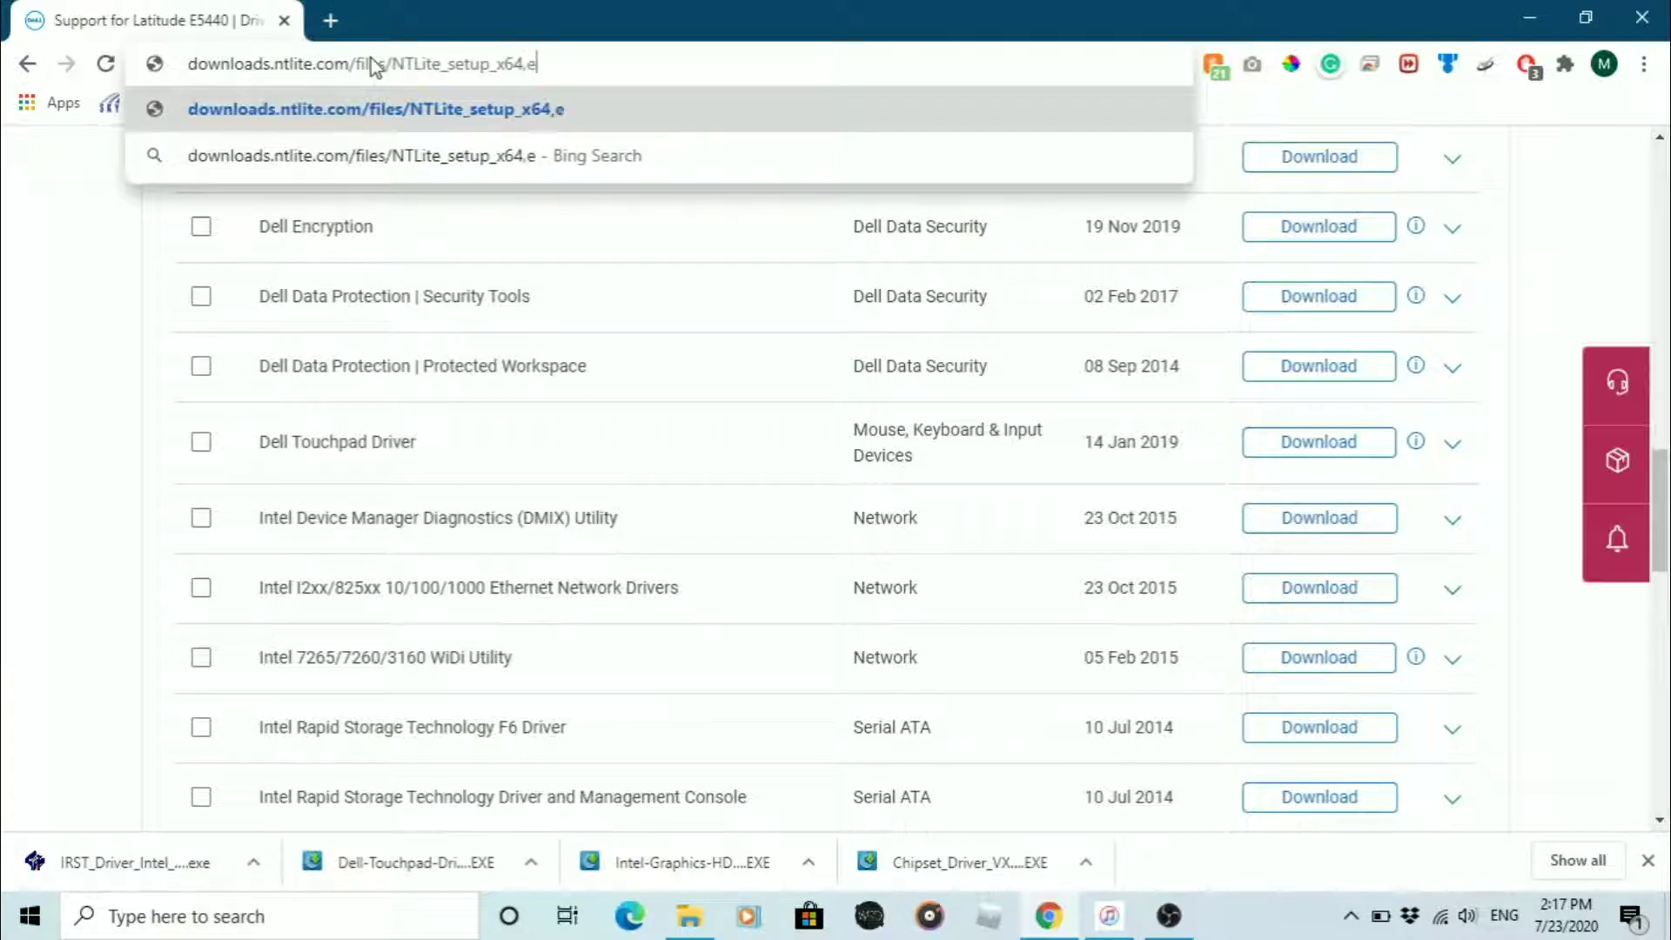
type("xe")
key("Return")
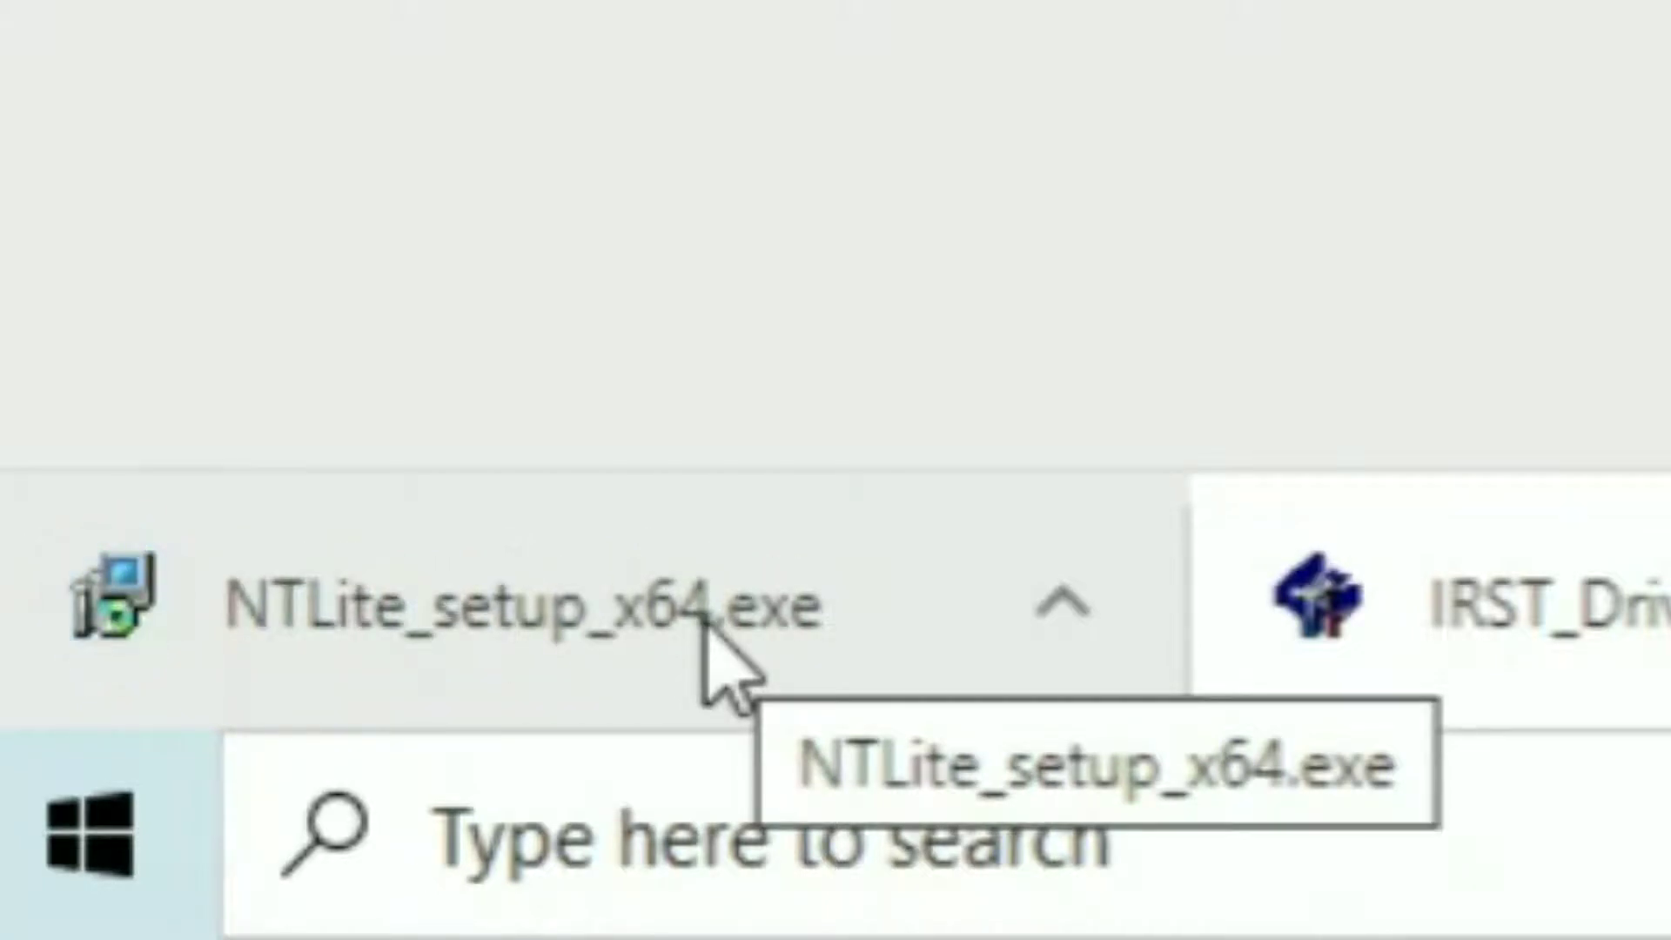
- Run NTLite_setup_x64.exe, accept the license, and install into the existing NTLite folder with a desktop shortcut
left_click(707, 619)
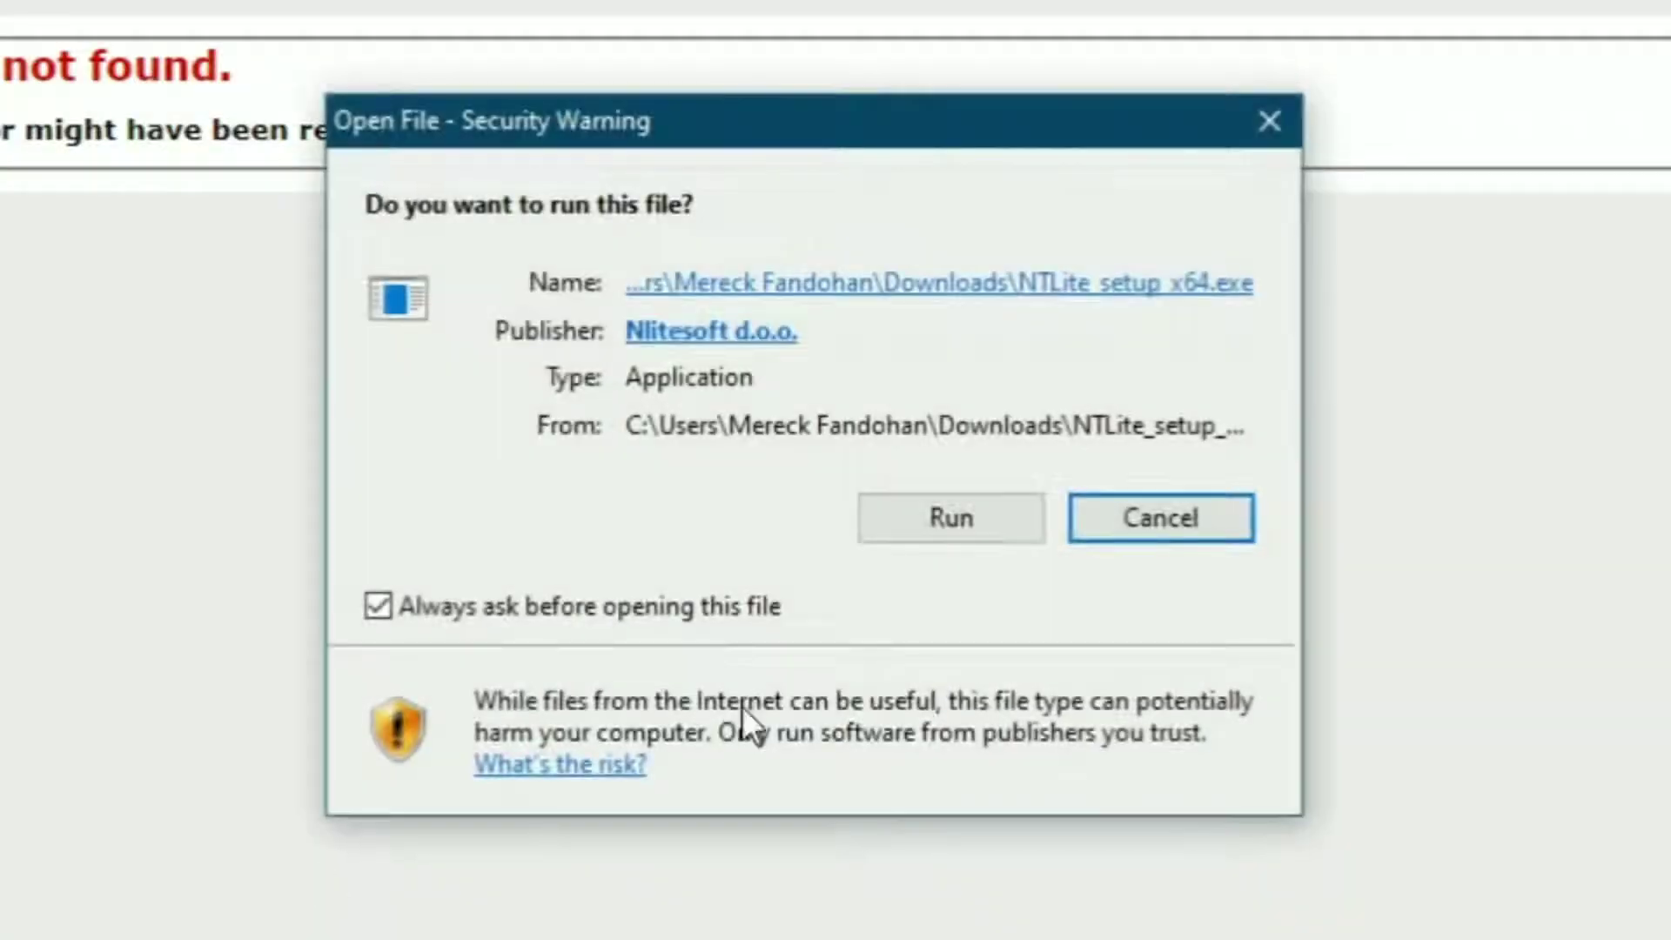
left_click(992, 522)
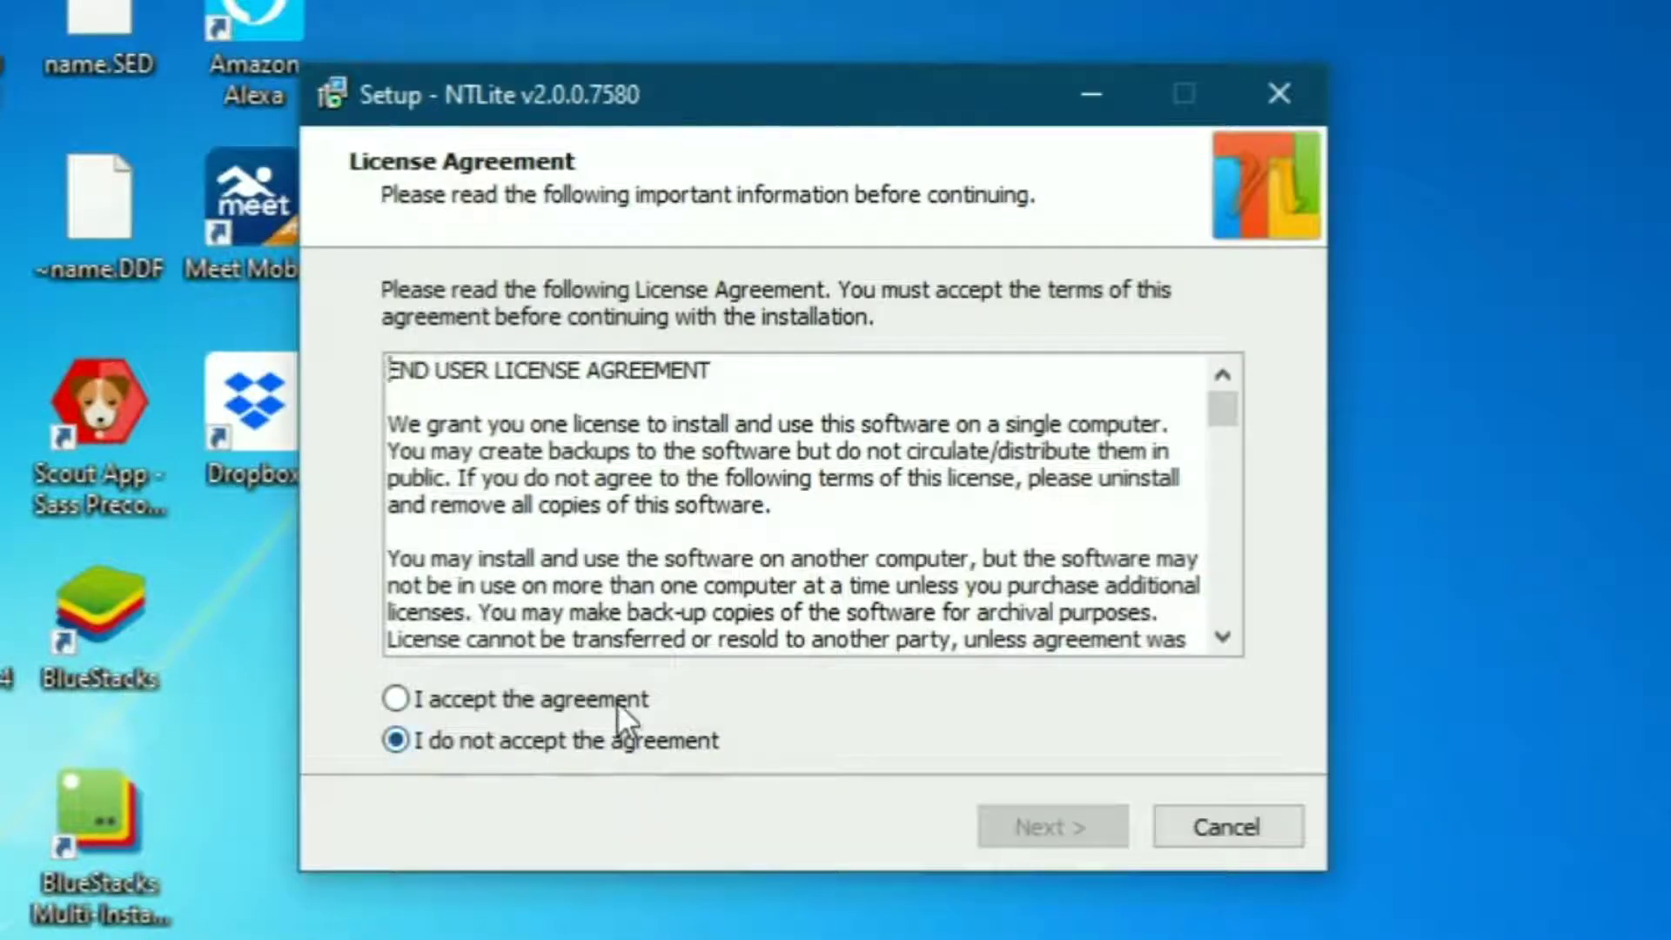
left_click(618, 701)
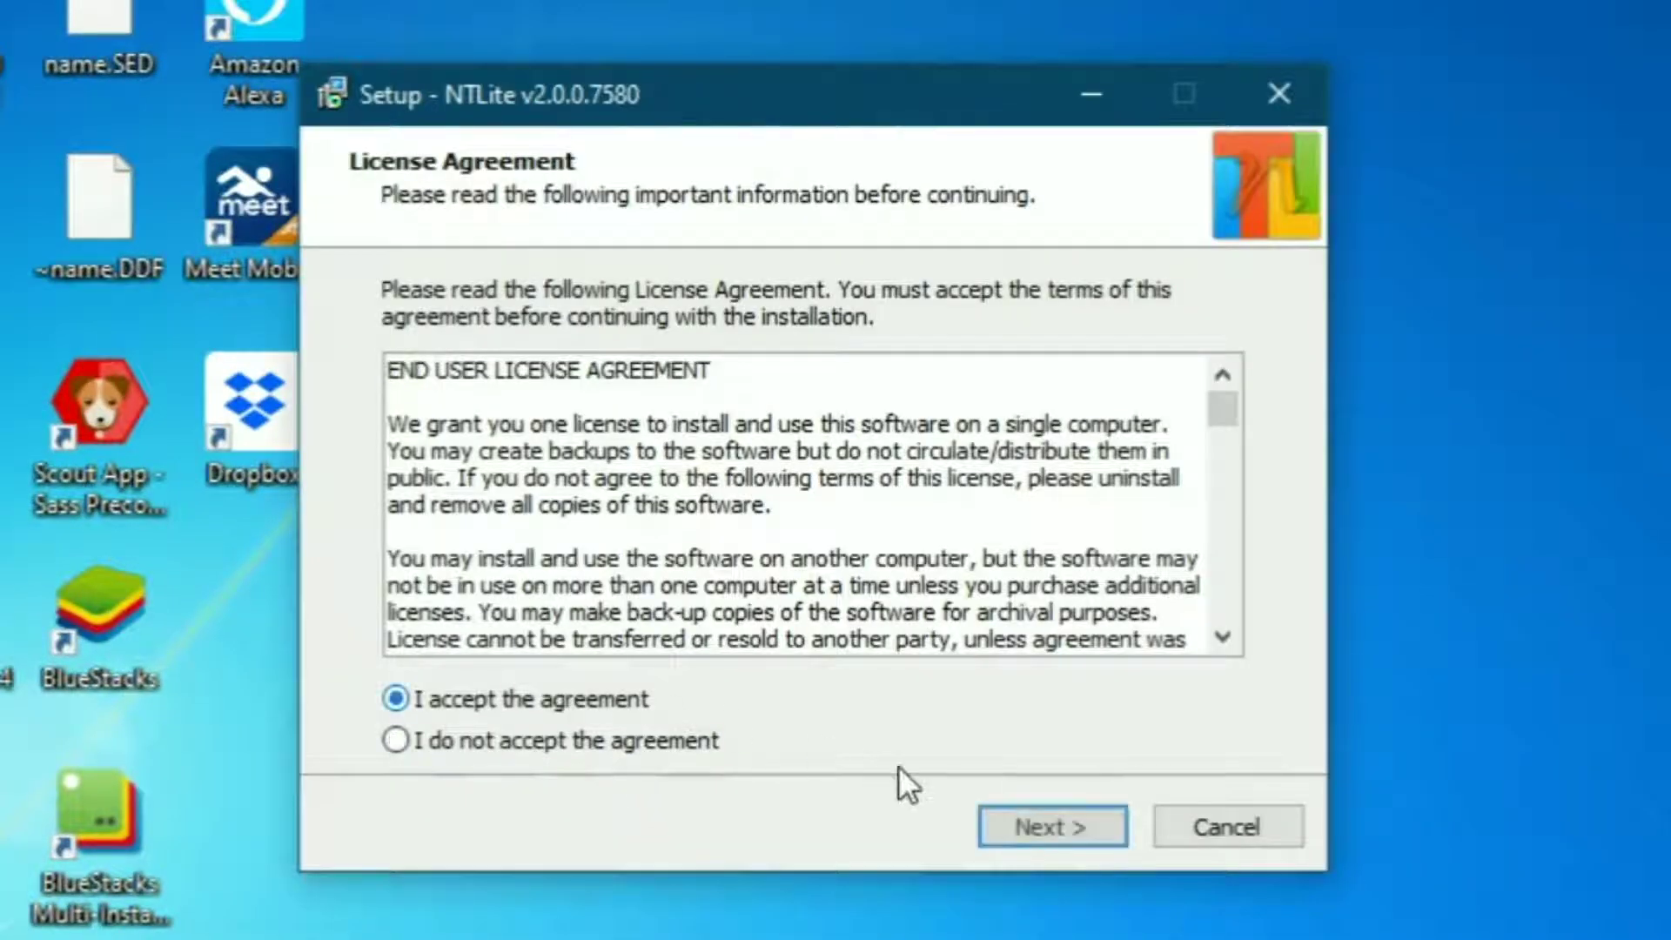
left_click(1019, 818)
left_click(1018, 811)
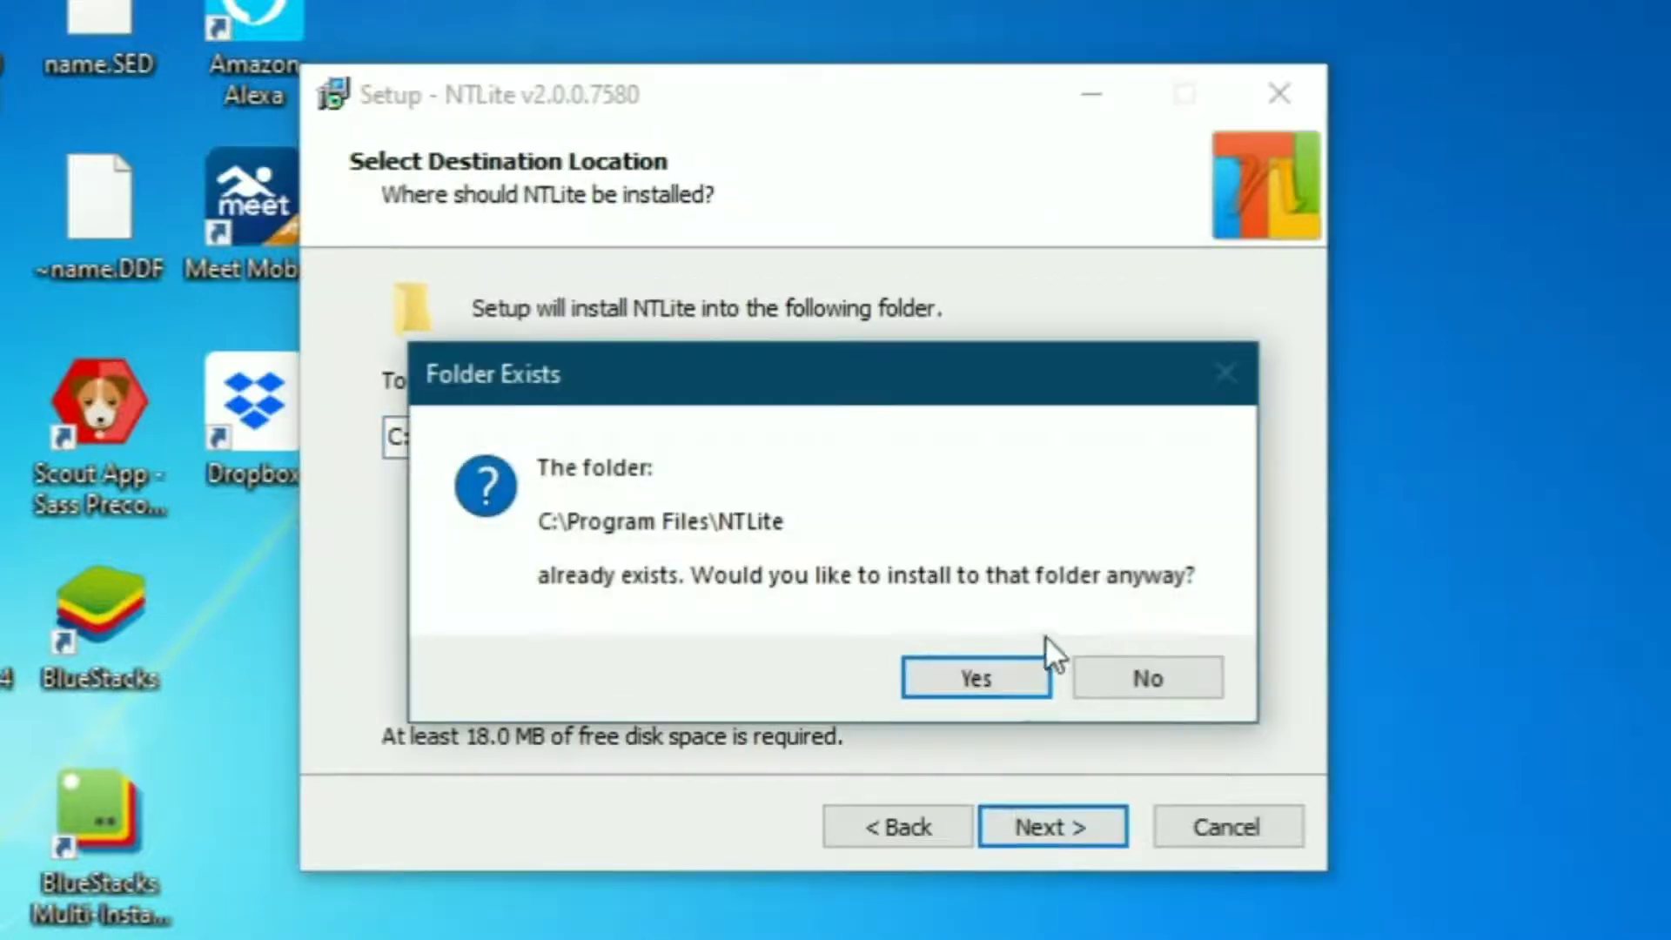
left_click(989, 675)
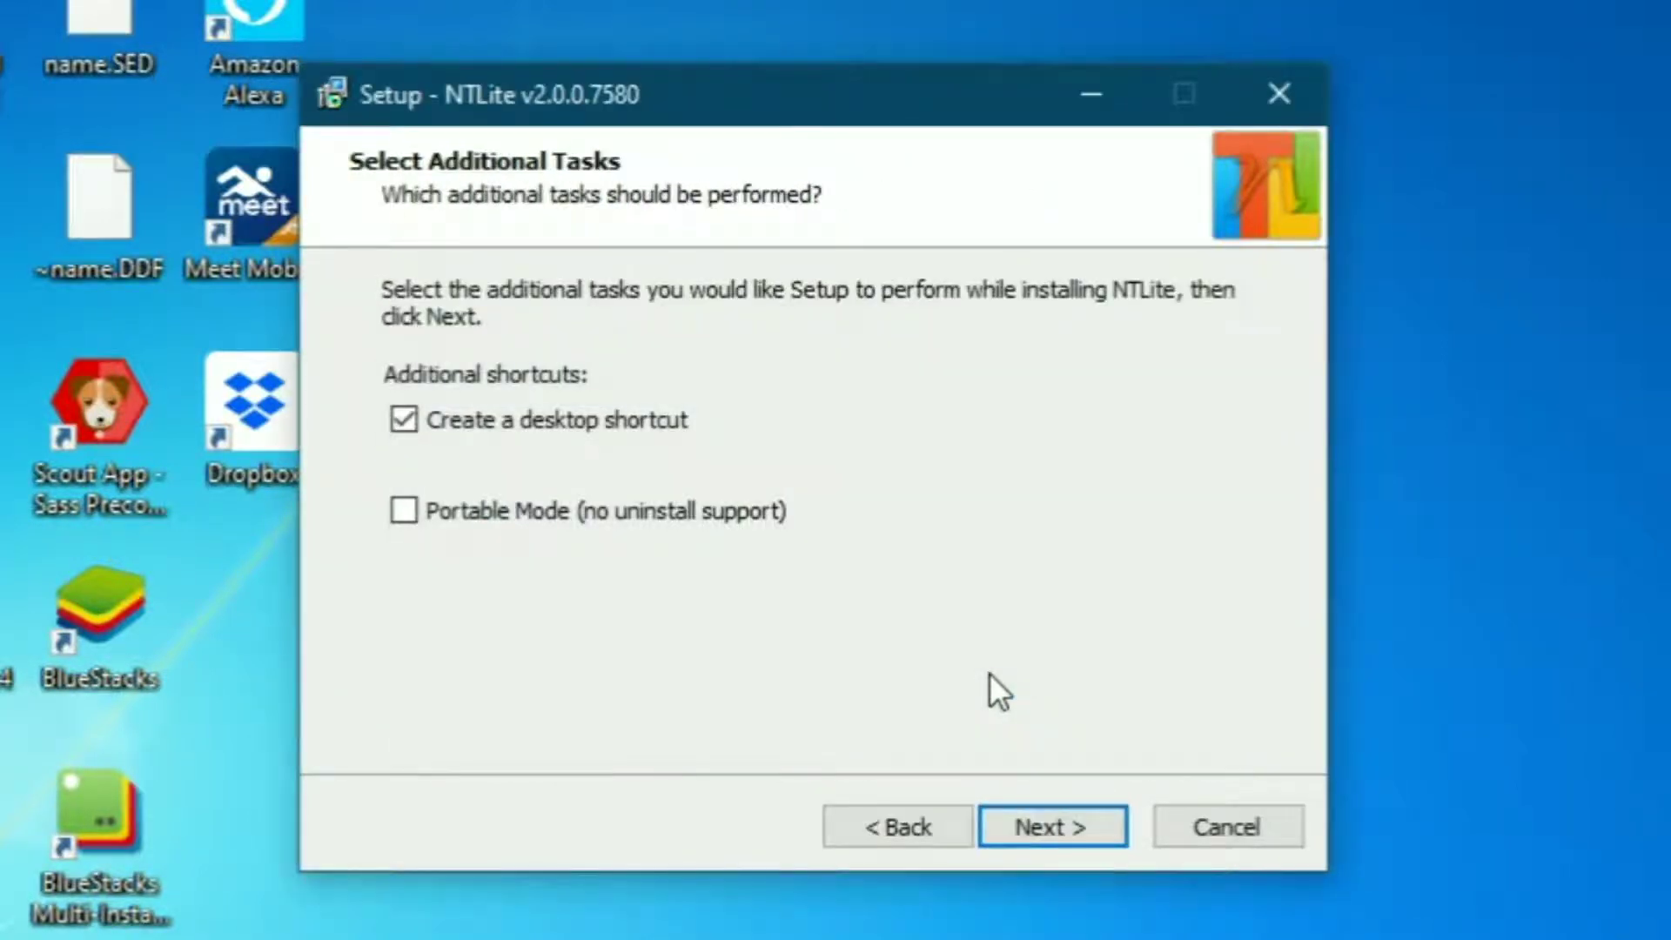
left_click(1084, 827)
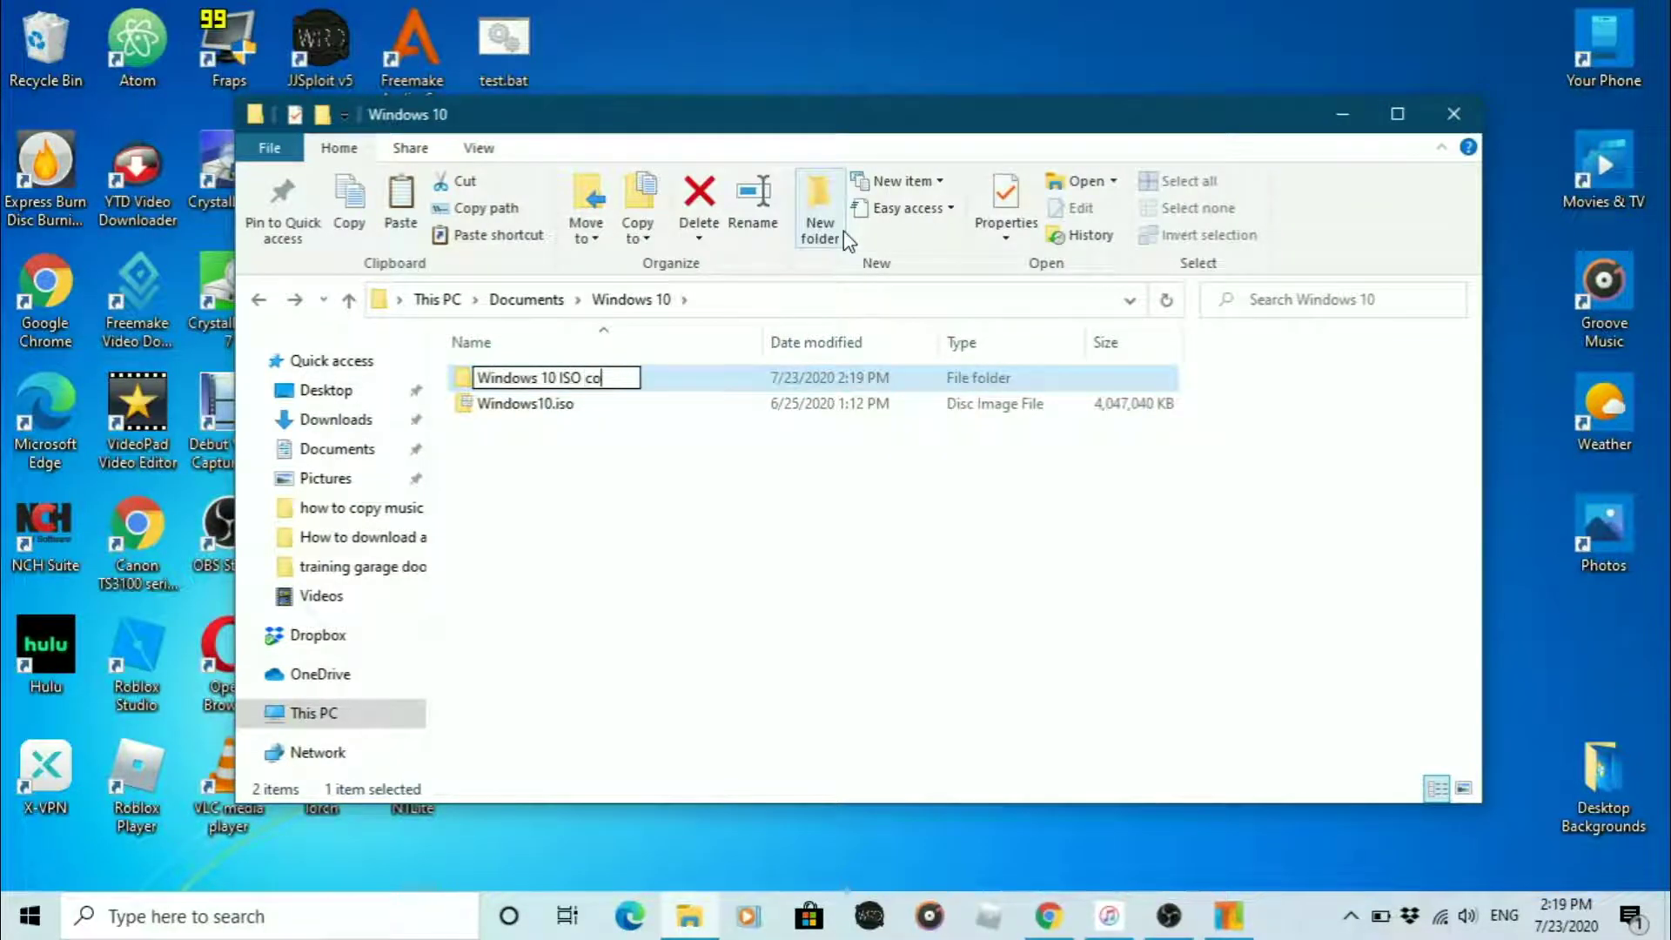
- Create and open a folder named 'Windows 10 ISO content'
type("ntent")
left_click(771, 381)
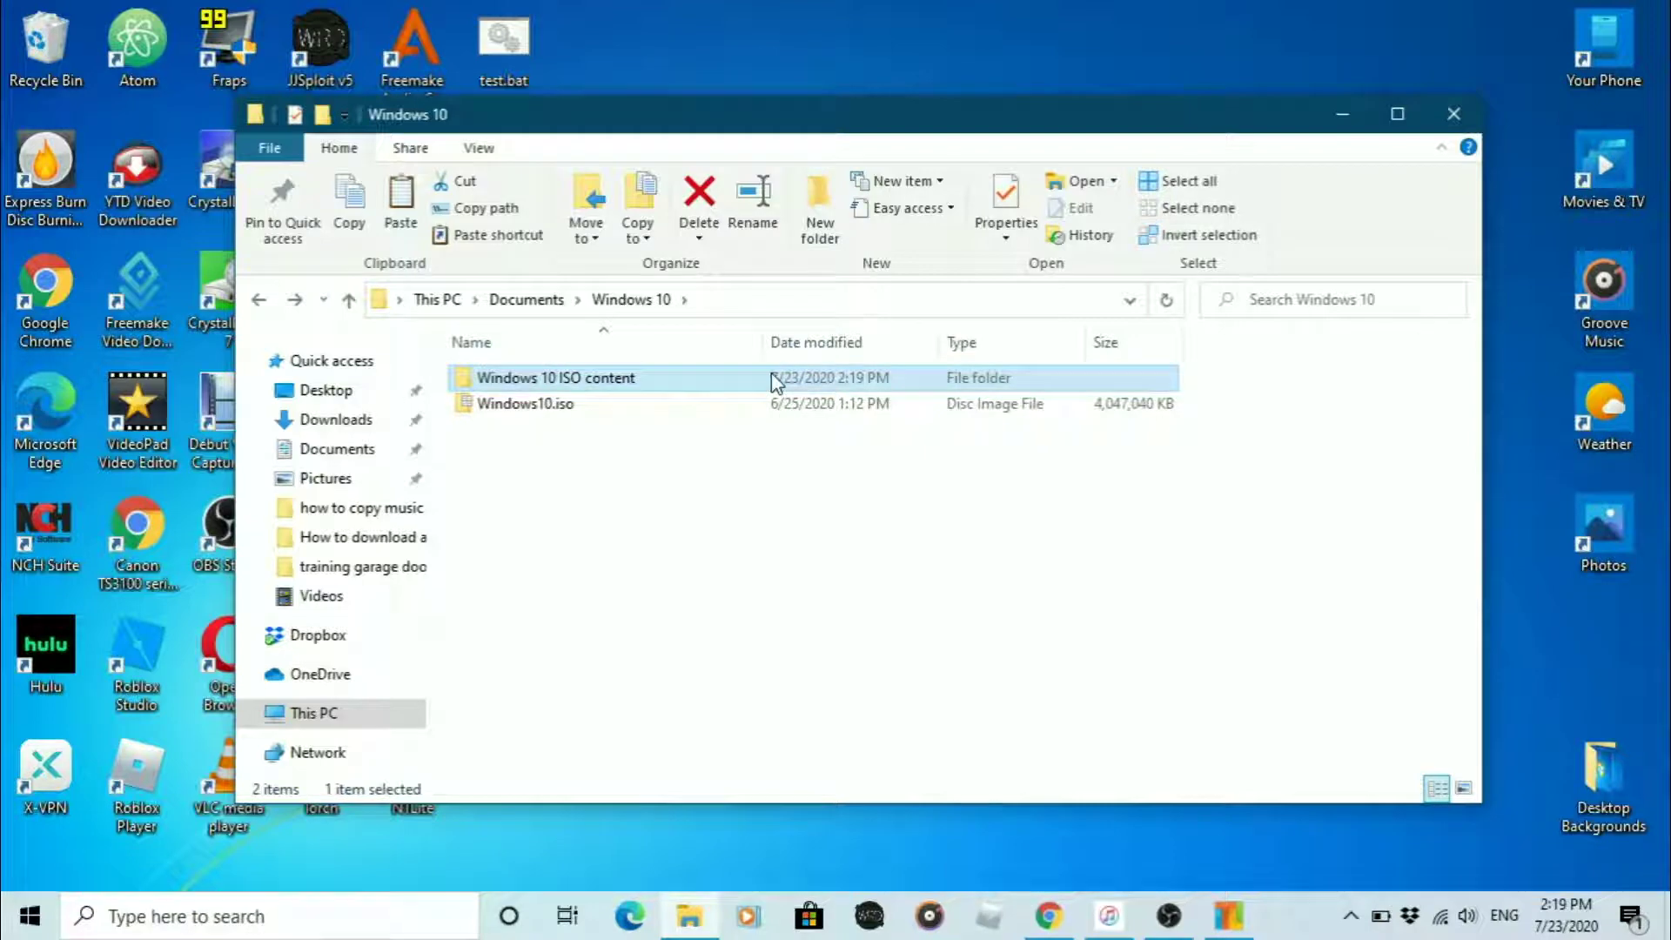
double_click(777, 386)
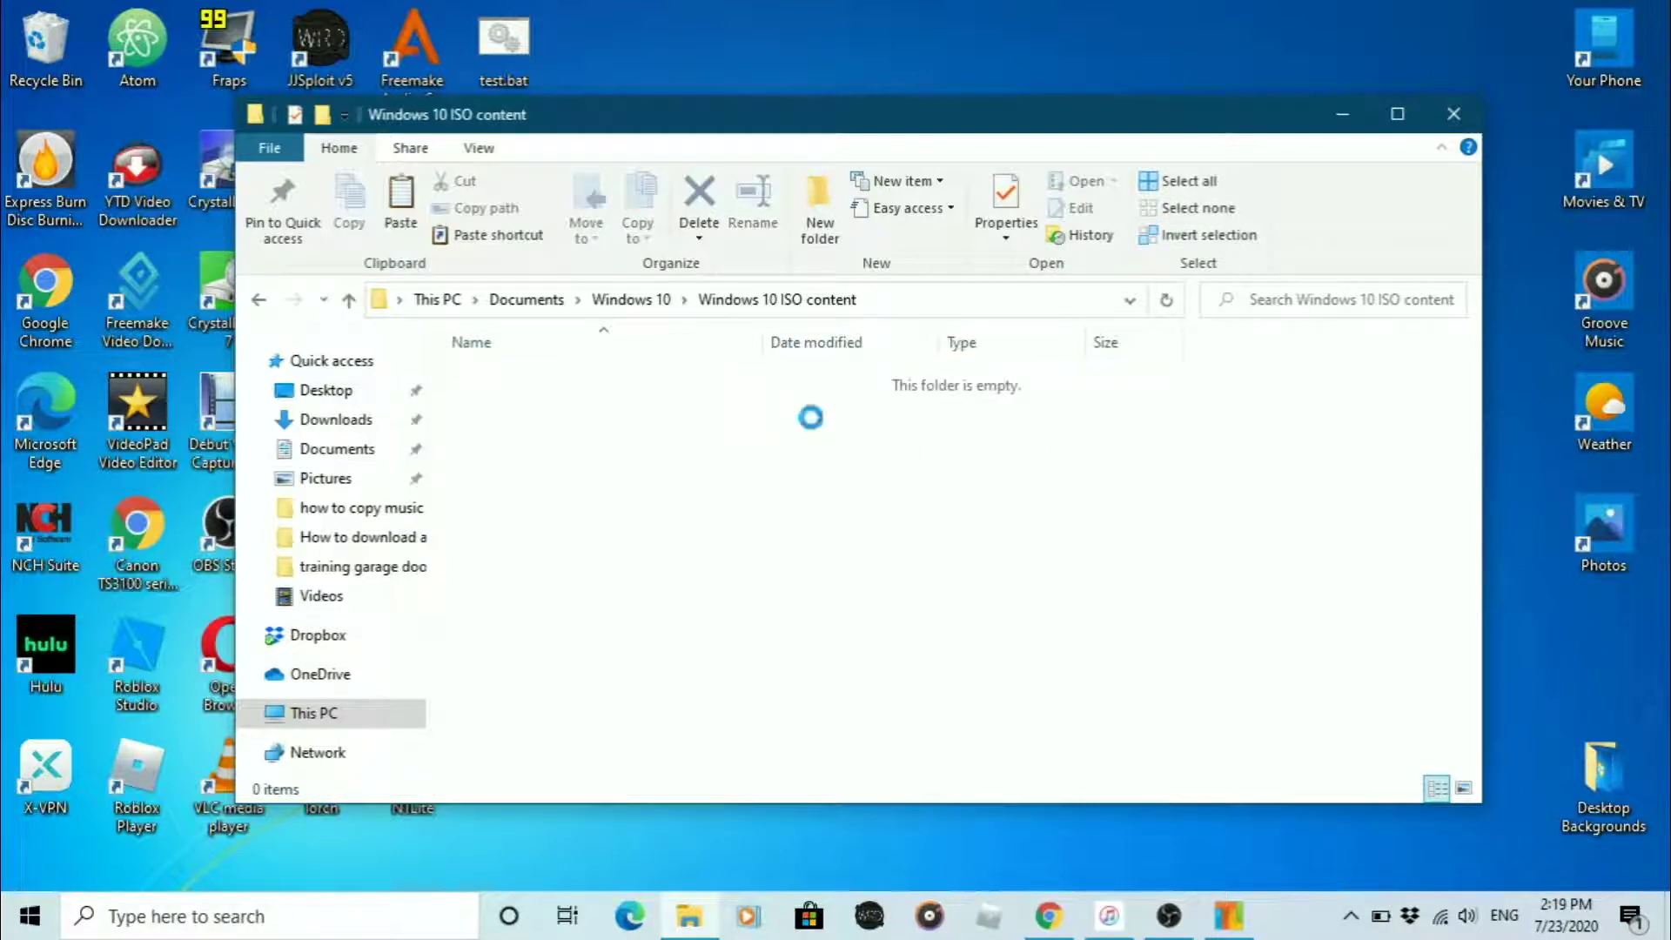
key("ctrl+v")
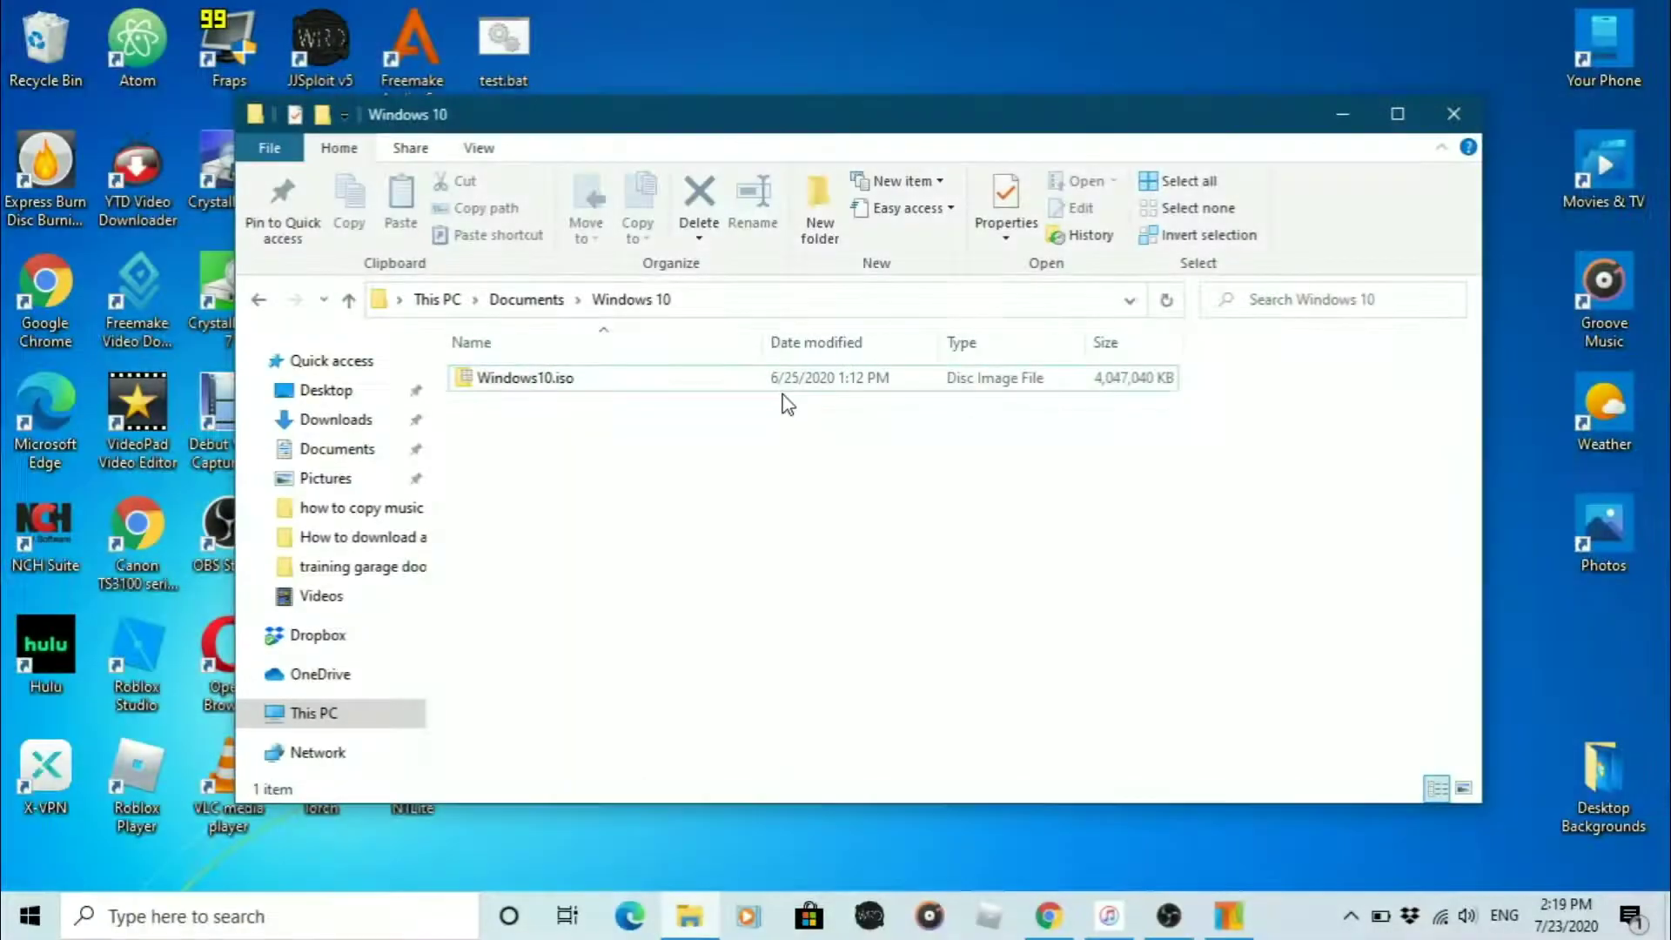
- Mount Windows10.iso and copy its eight files and folders into the content folder
double_click(789, 392)
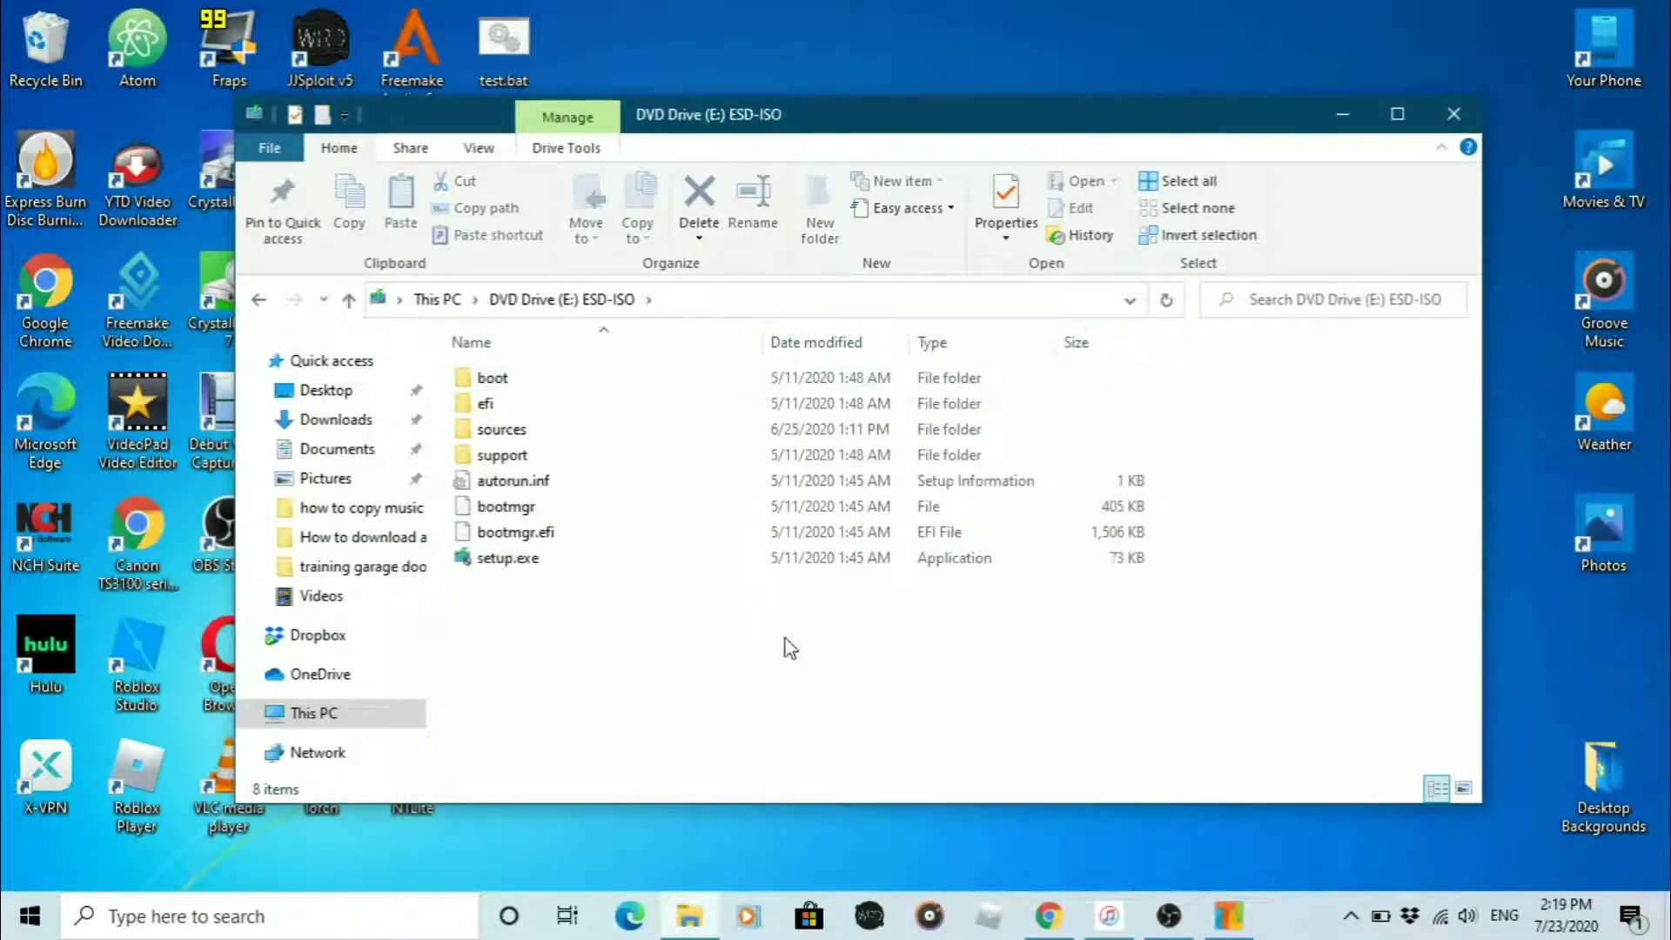
left_click_drag(815, 677, 760, 379)
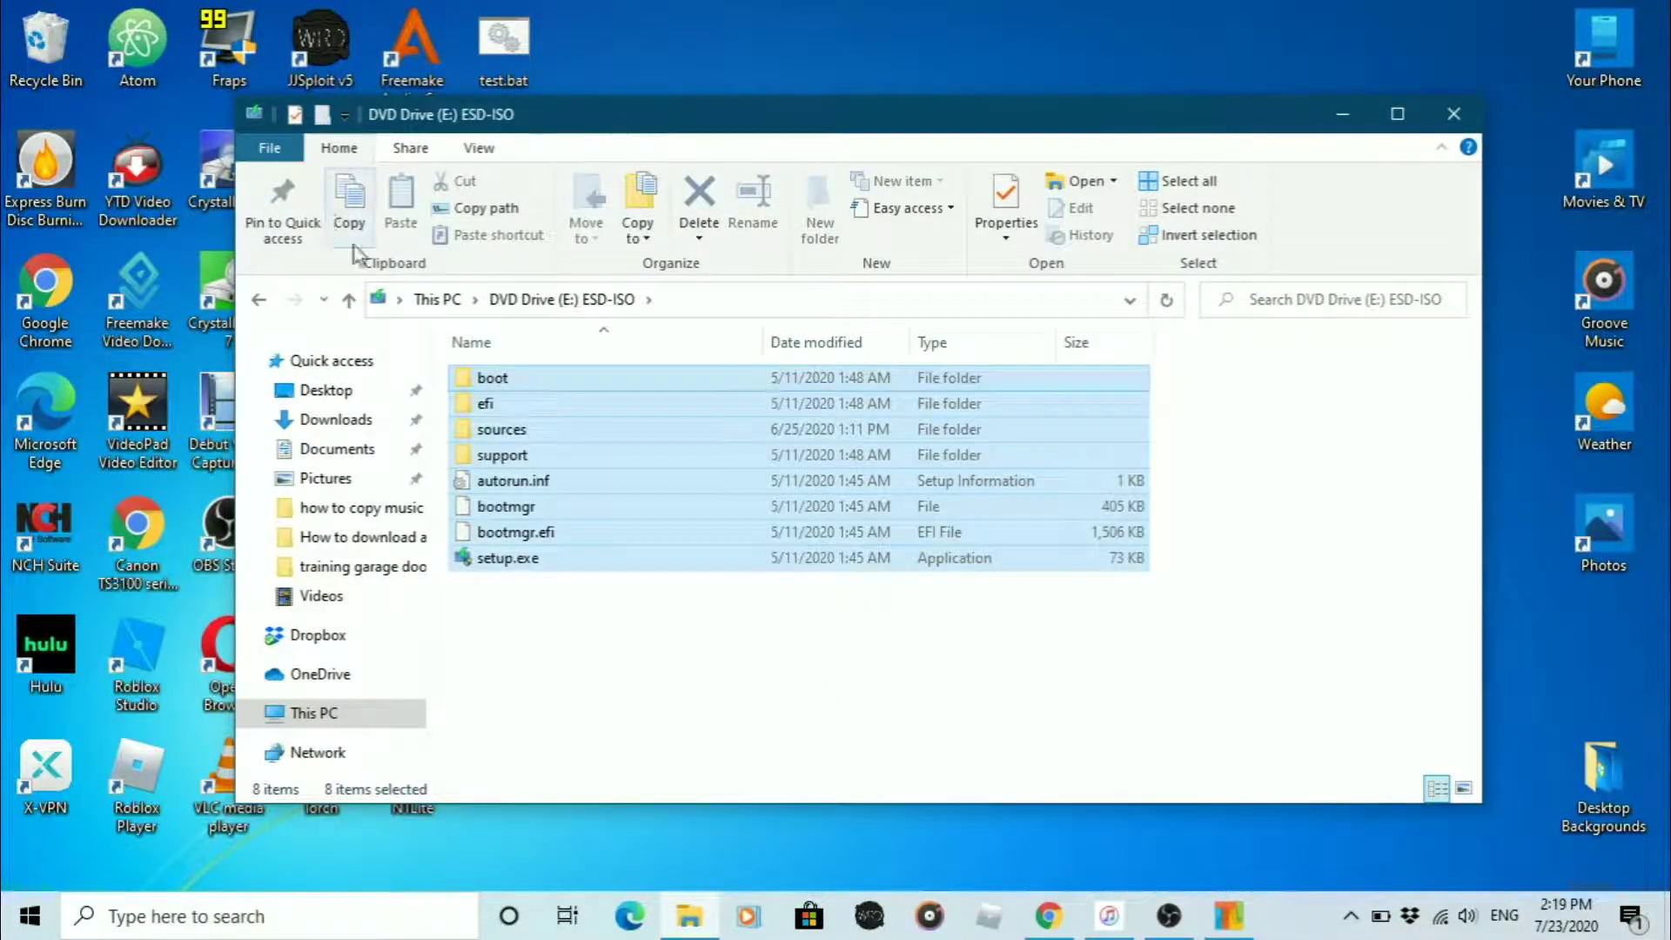
left_click(349, 209)
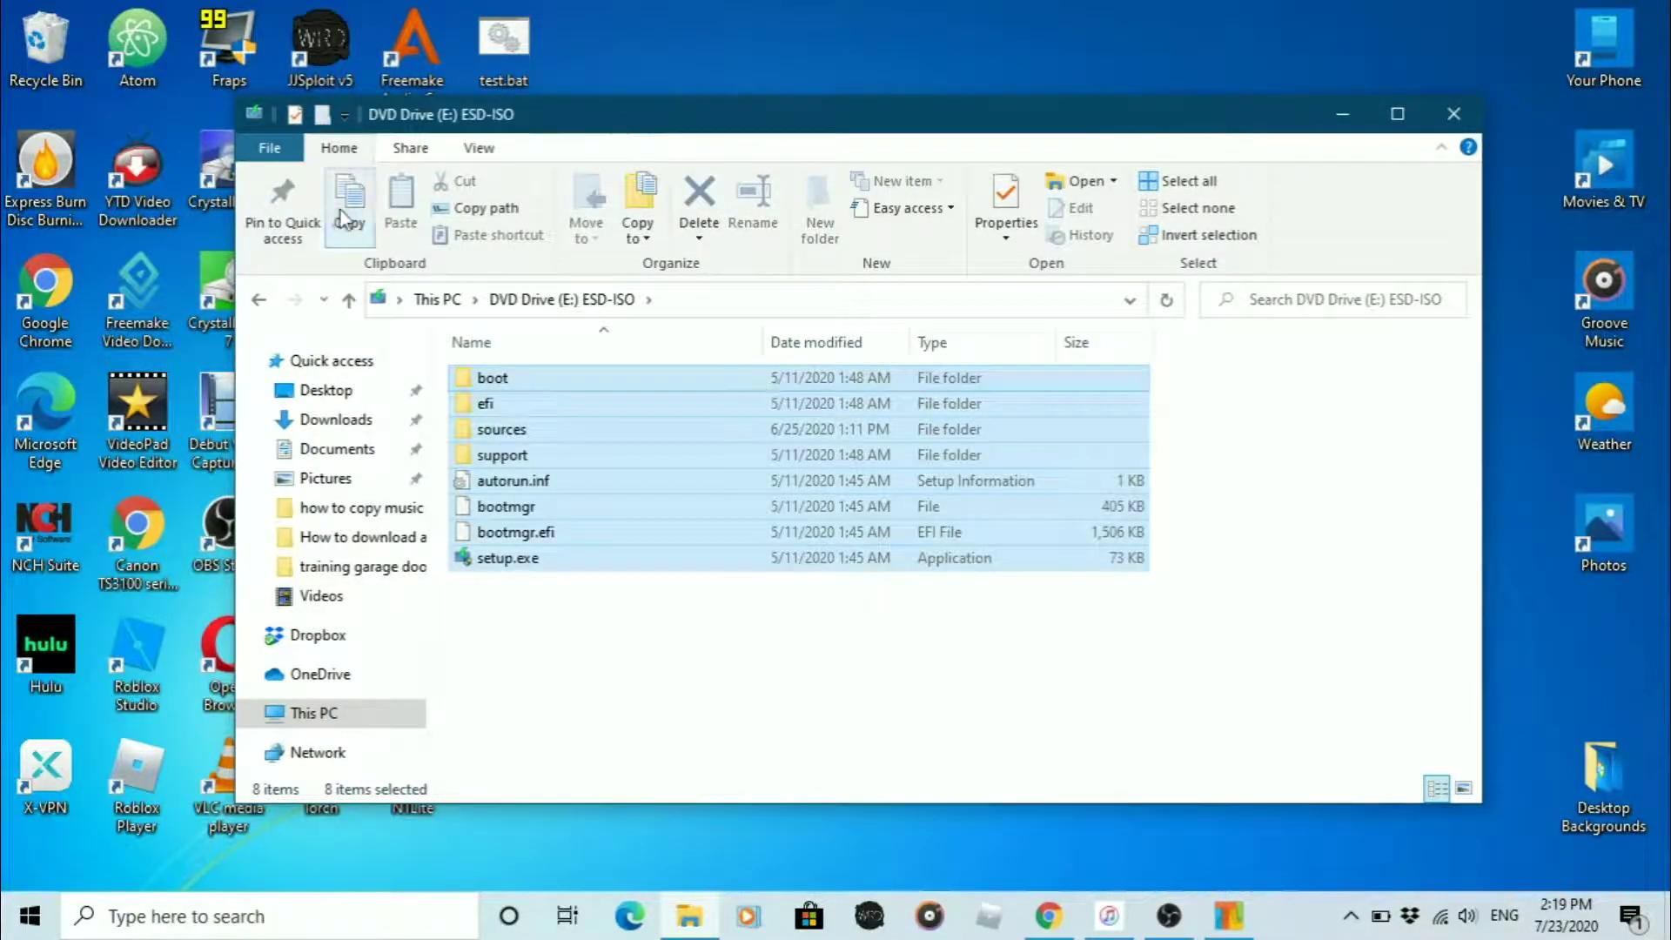
left_click(261, 301)
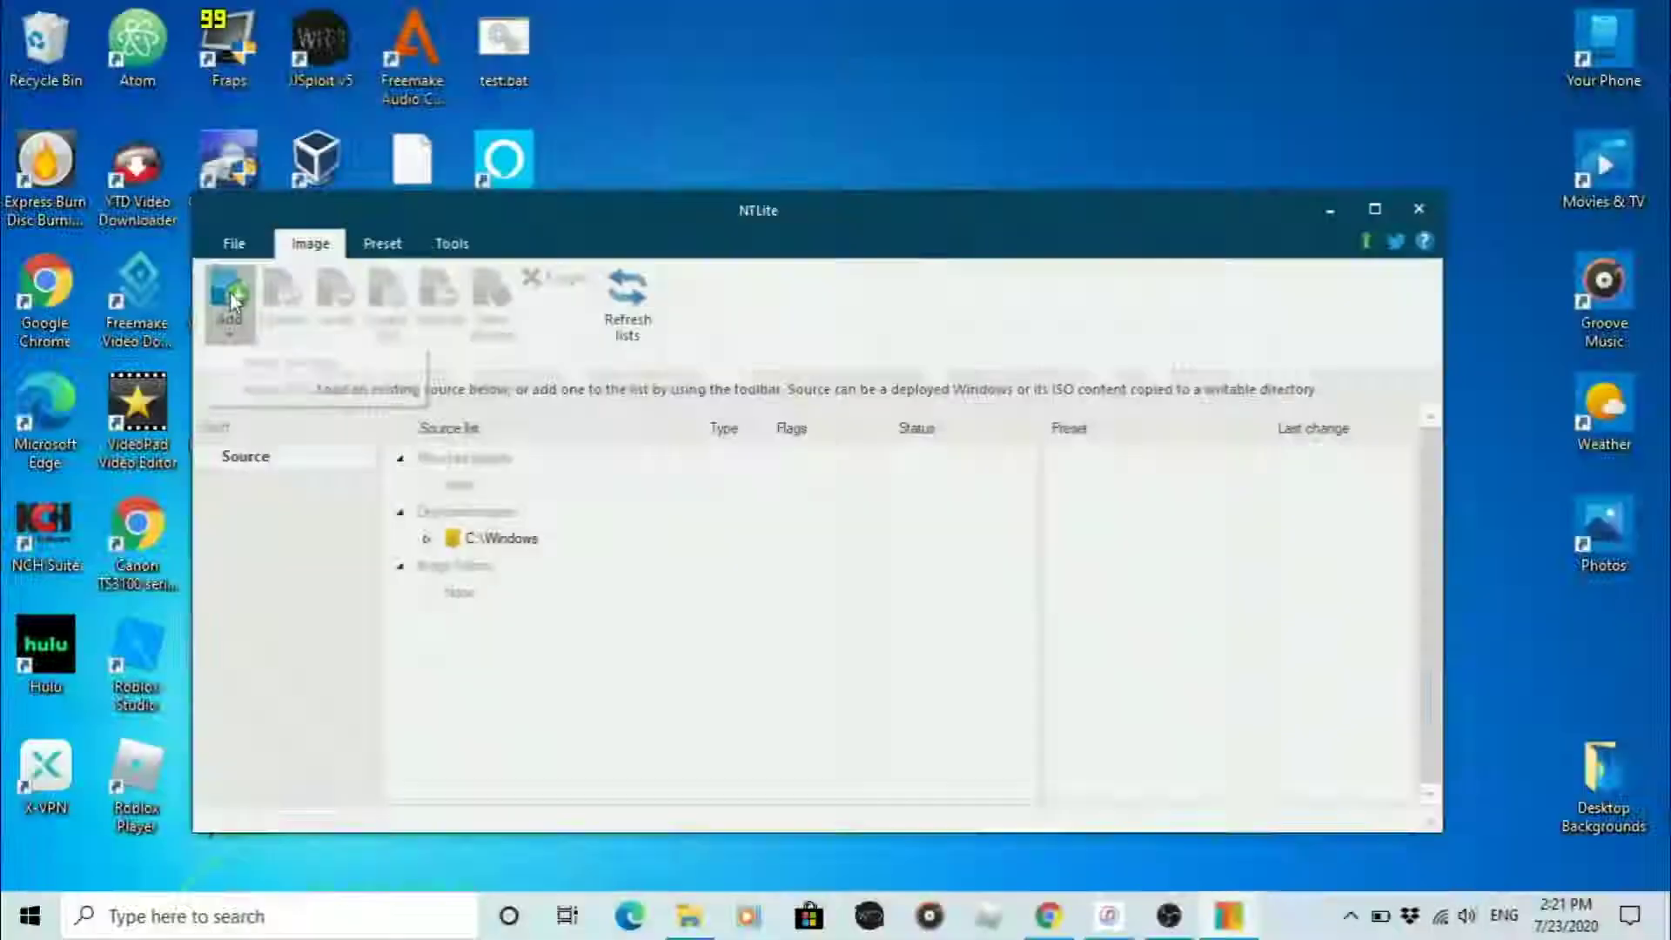
left_click(230, 292)
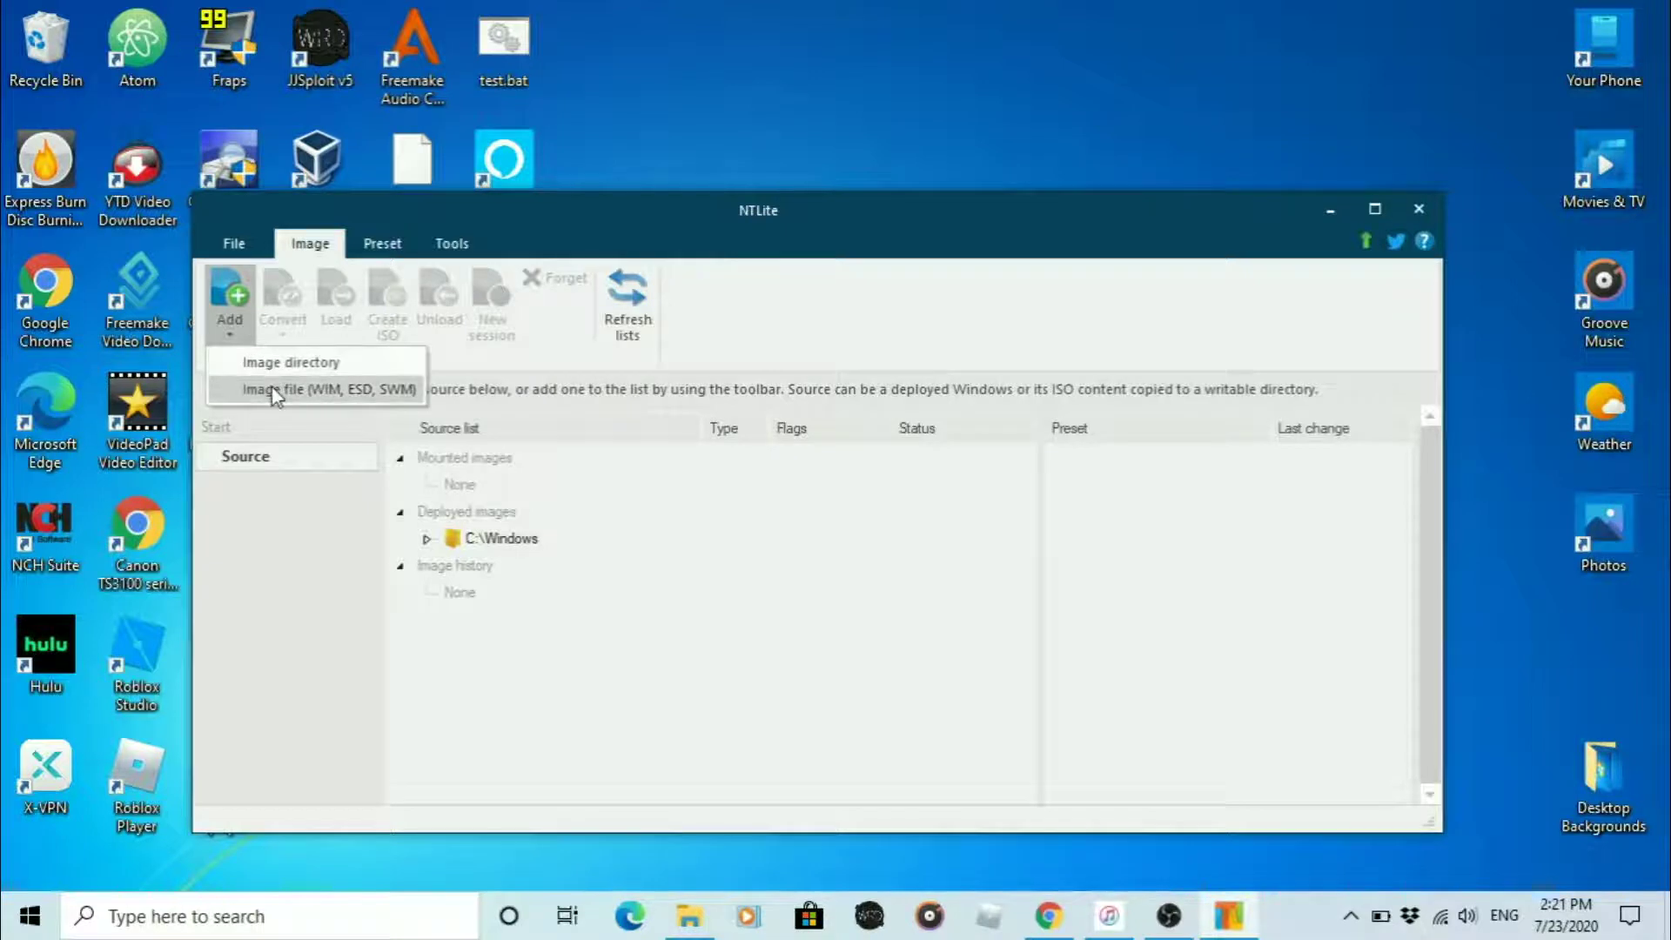
- Add boot.wim and install.esd from the ISO content sources folder as NTLite sources
left_click(273, 389)
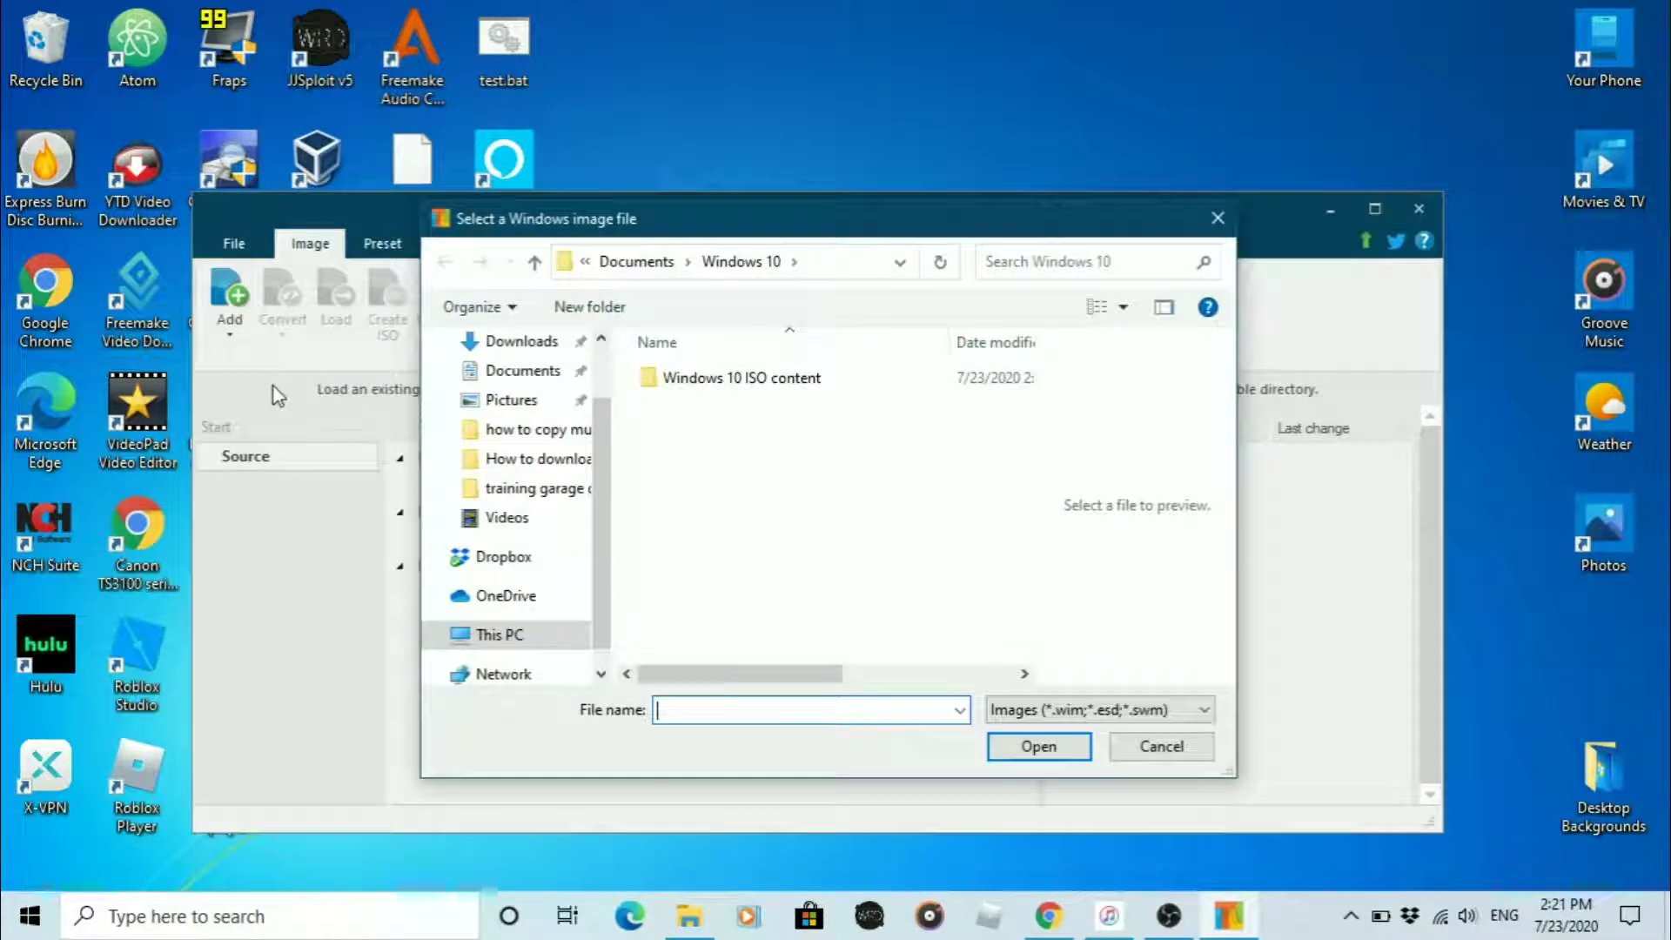
double_click(707, 381)
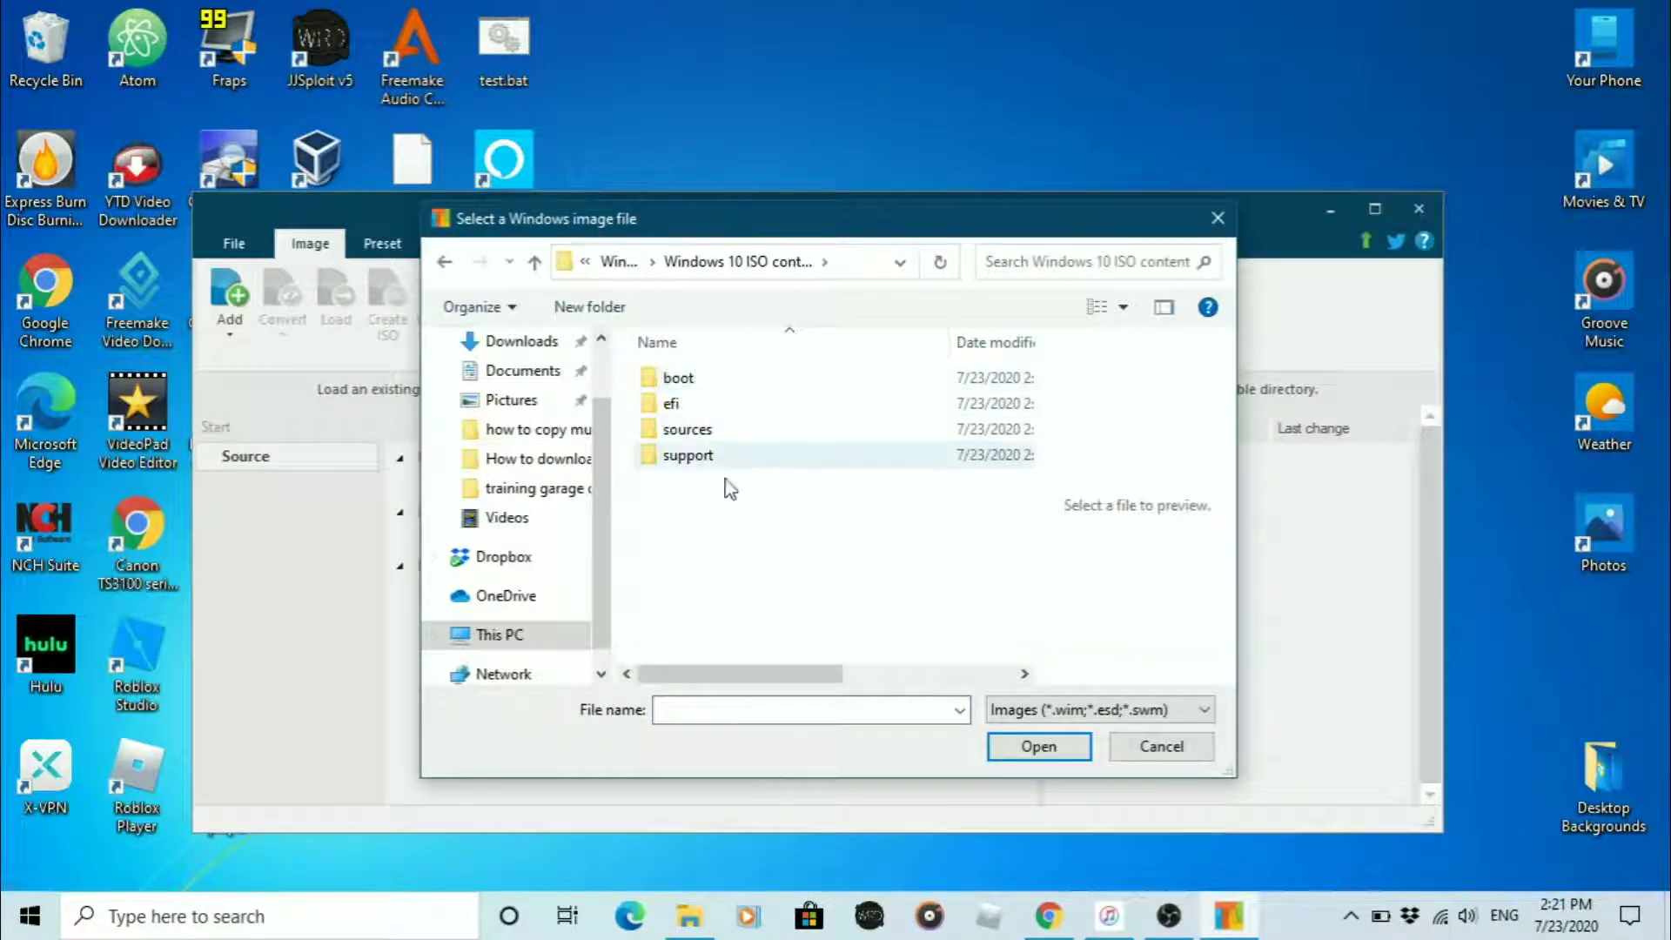
double_click(731, 435)
left_click(919, 653)
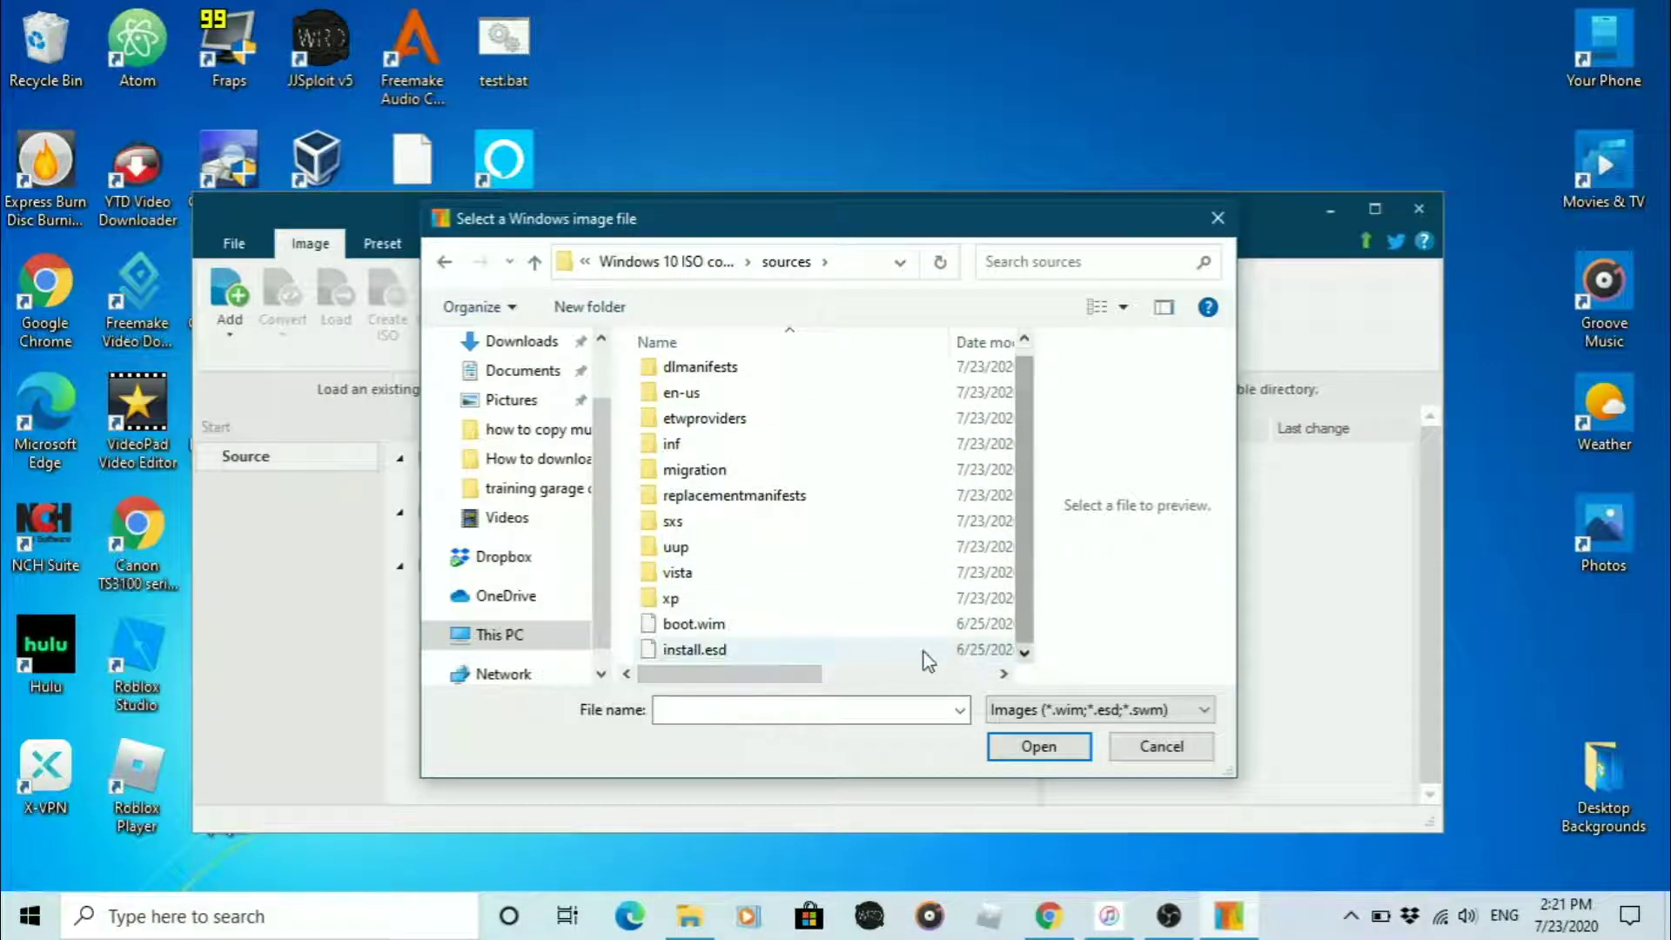
left_click(923, 626)
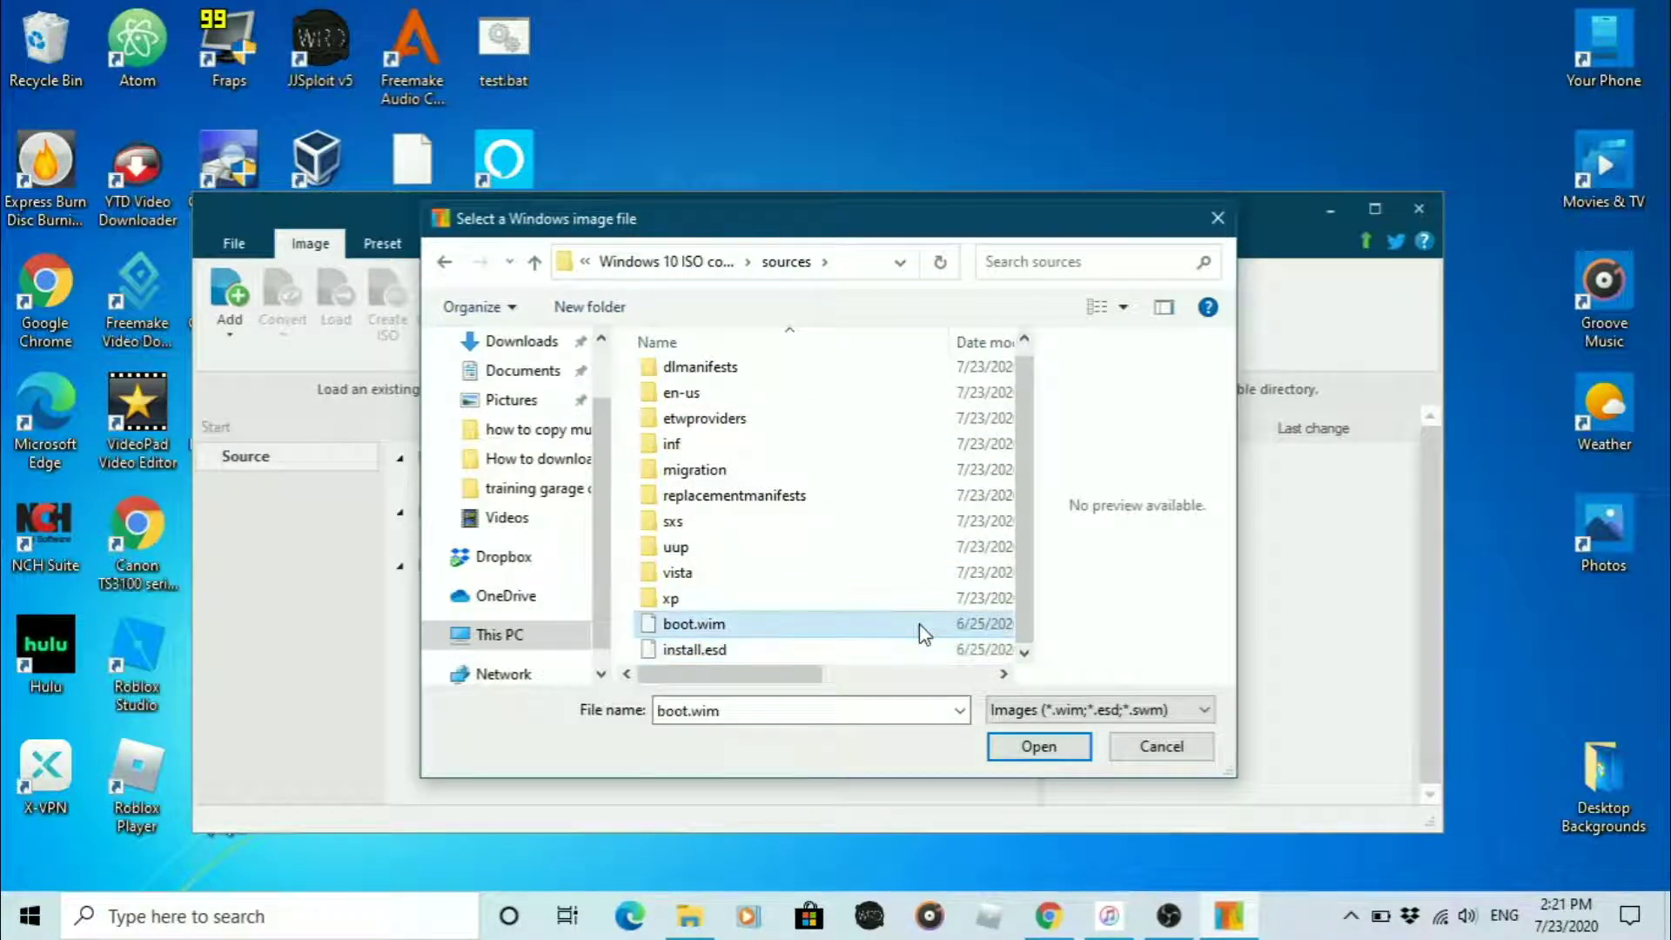
left_click(930, 651)
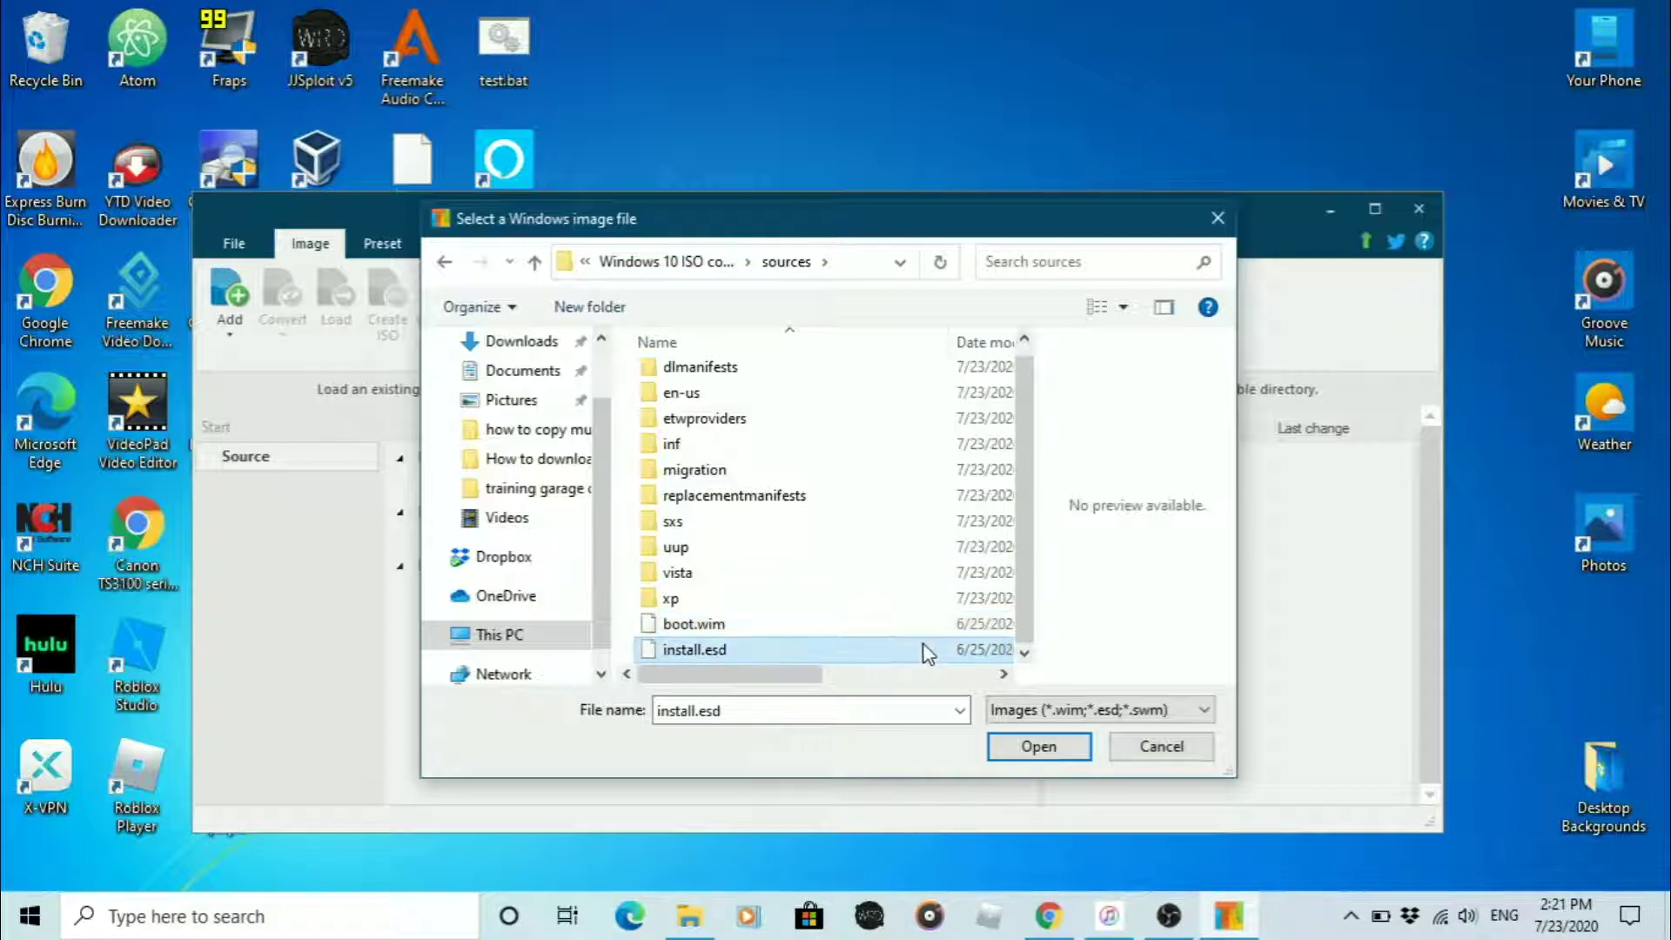
left_click(944, 631)
left_click(1045, 747)
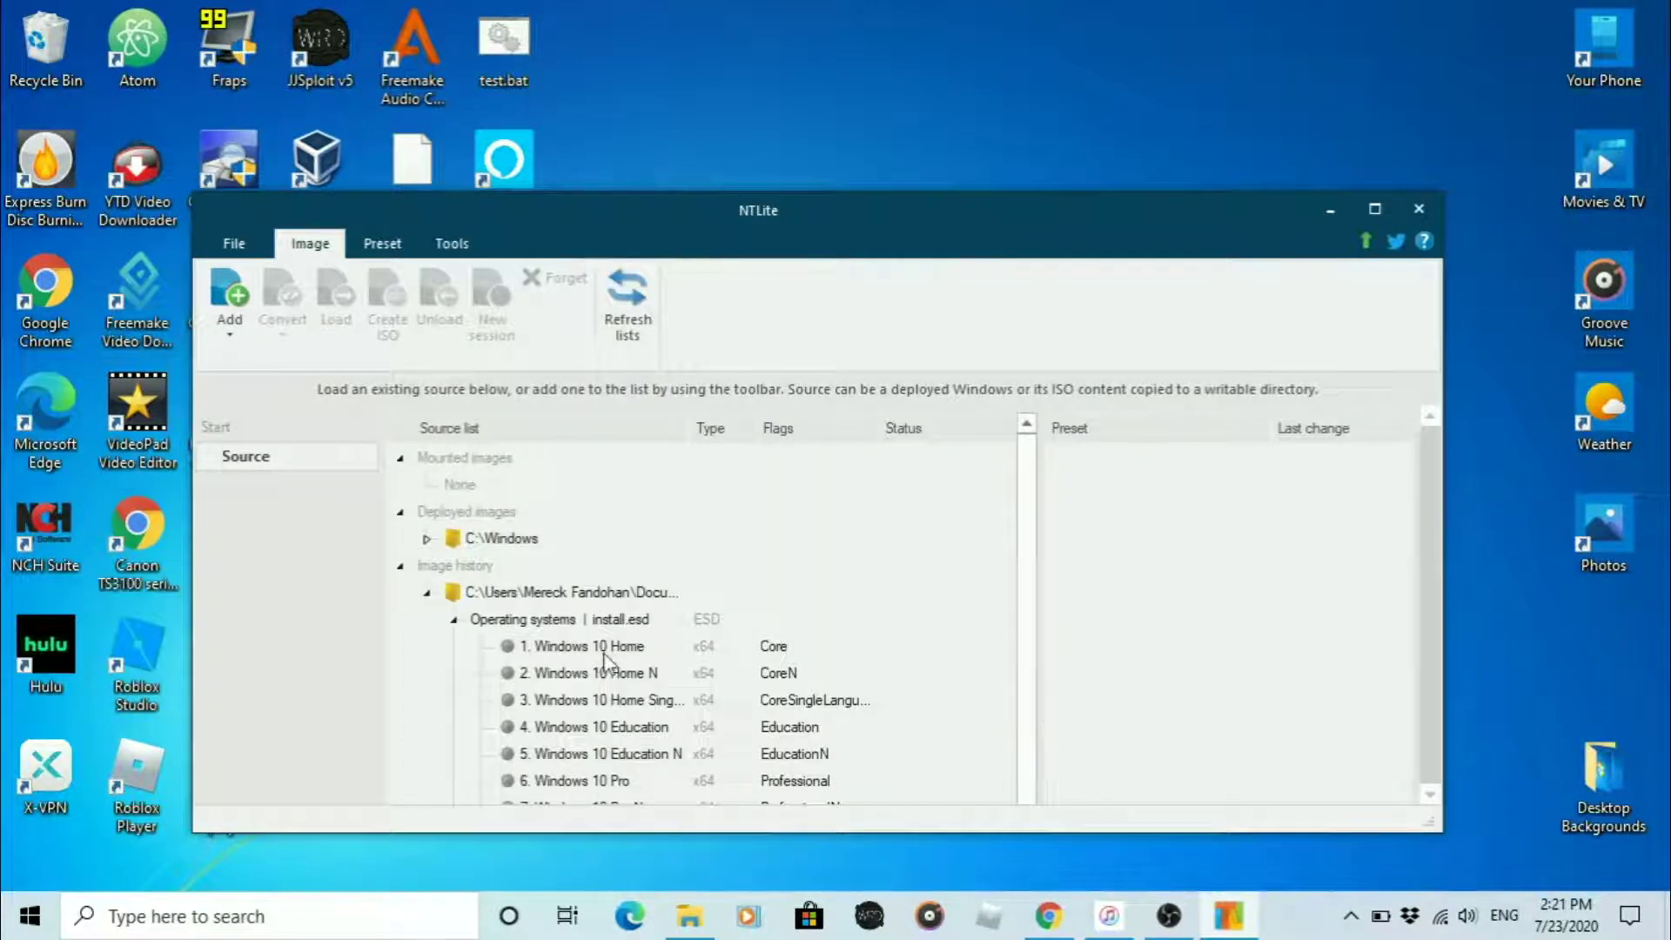
- Load the Microsoft Windows PE (x64) edition of boot.wim
left_click(455, 619)
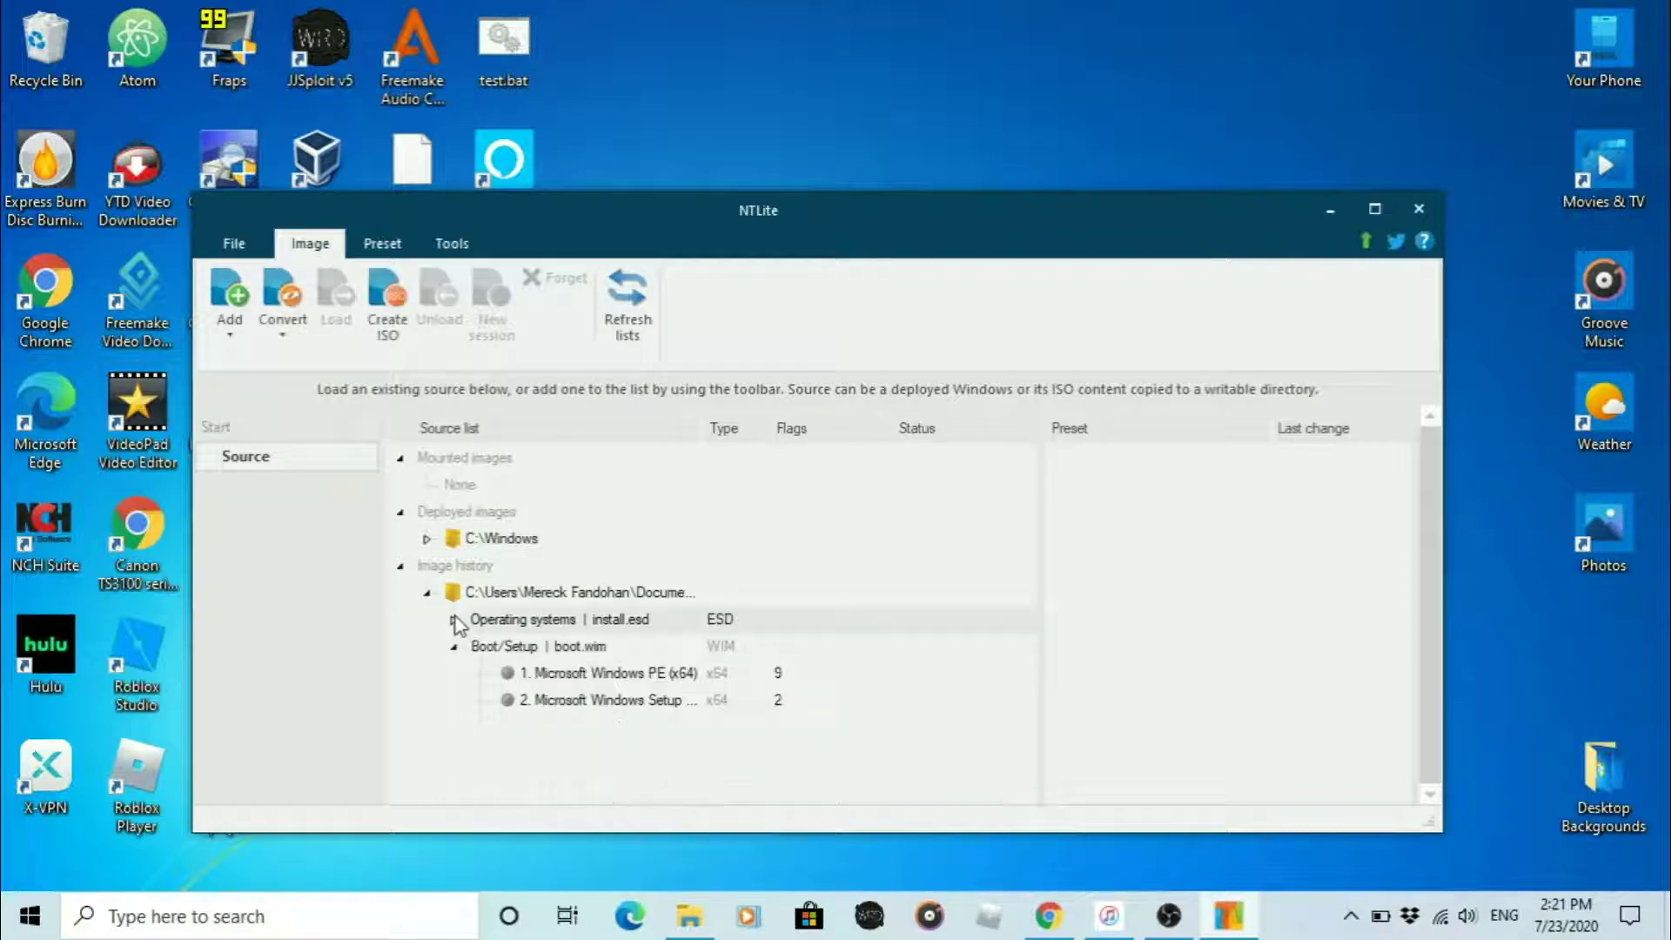
left_click(532, 680)
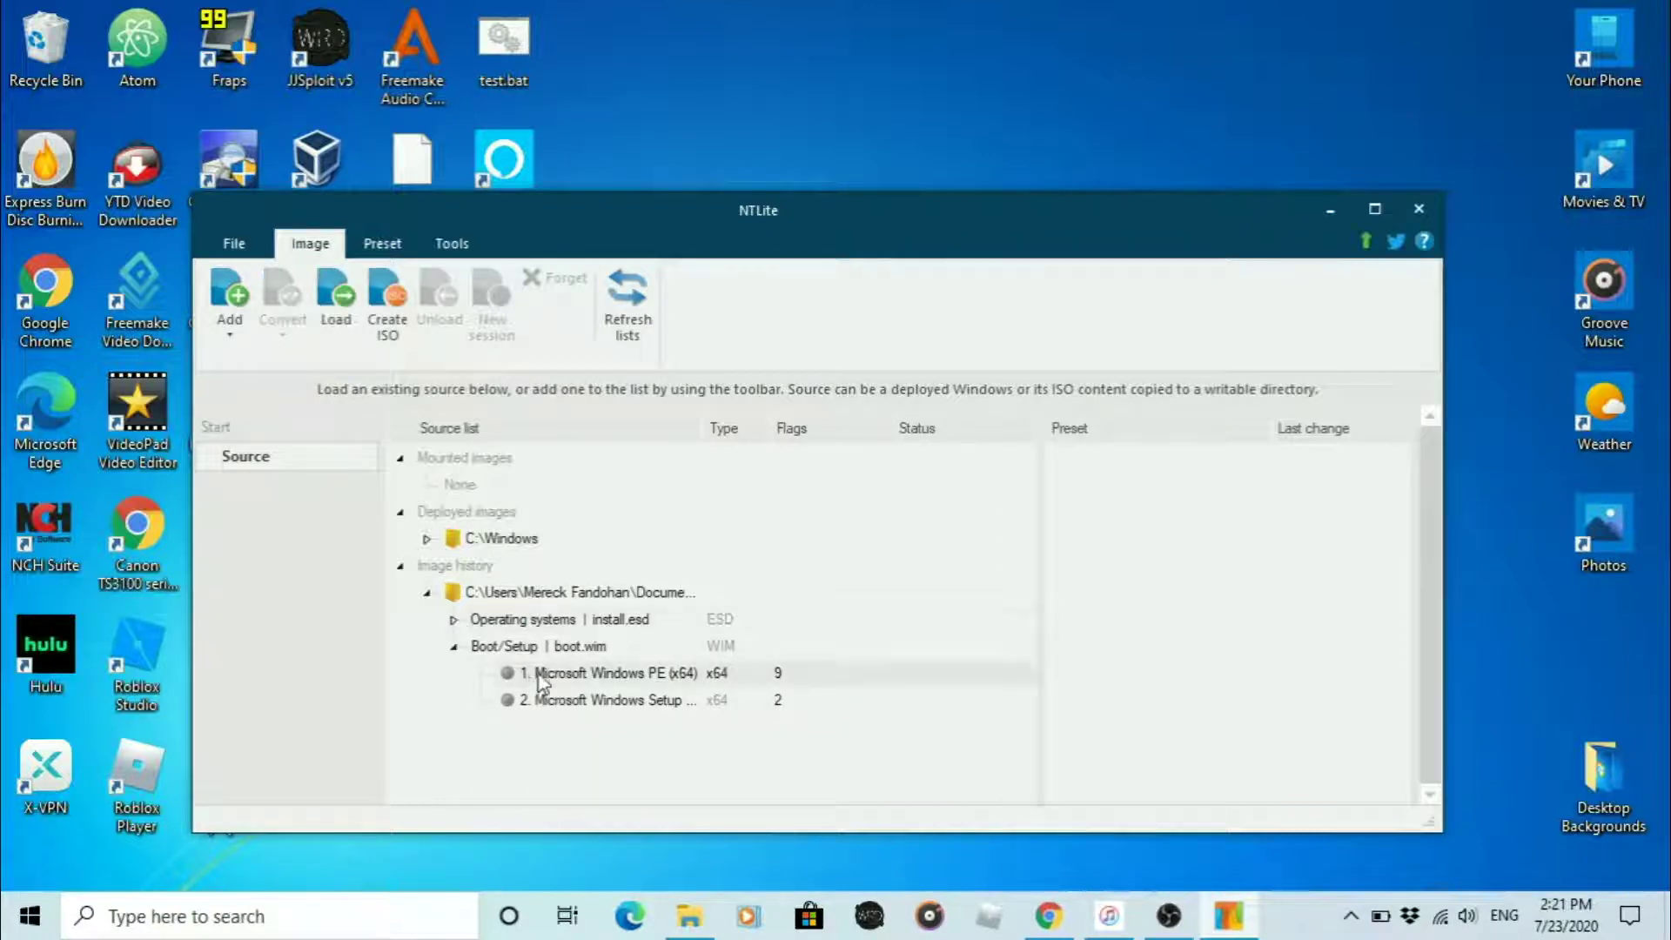
left_click(352, 301)
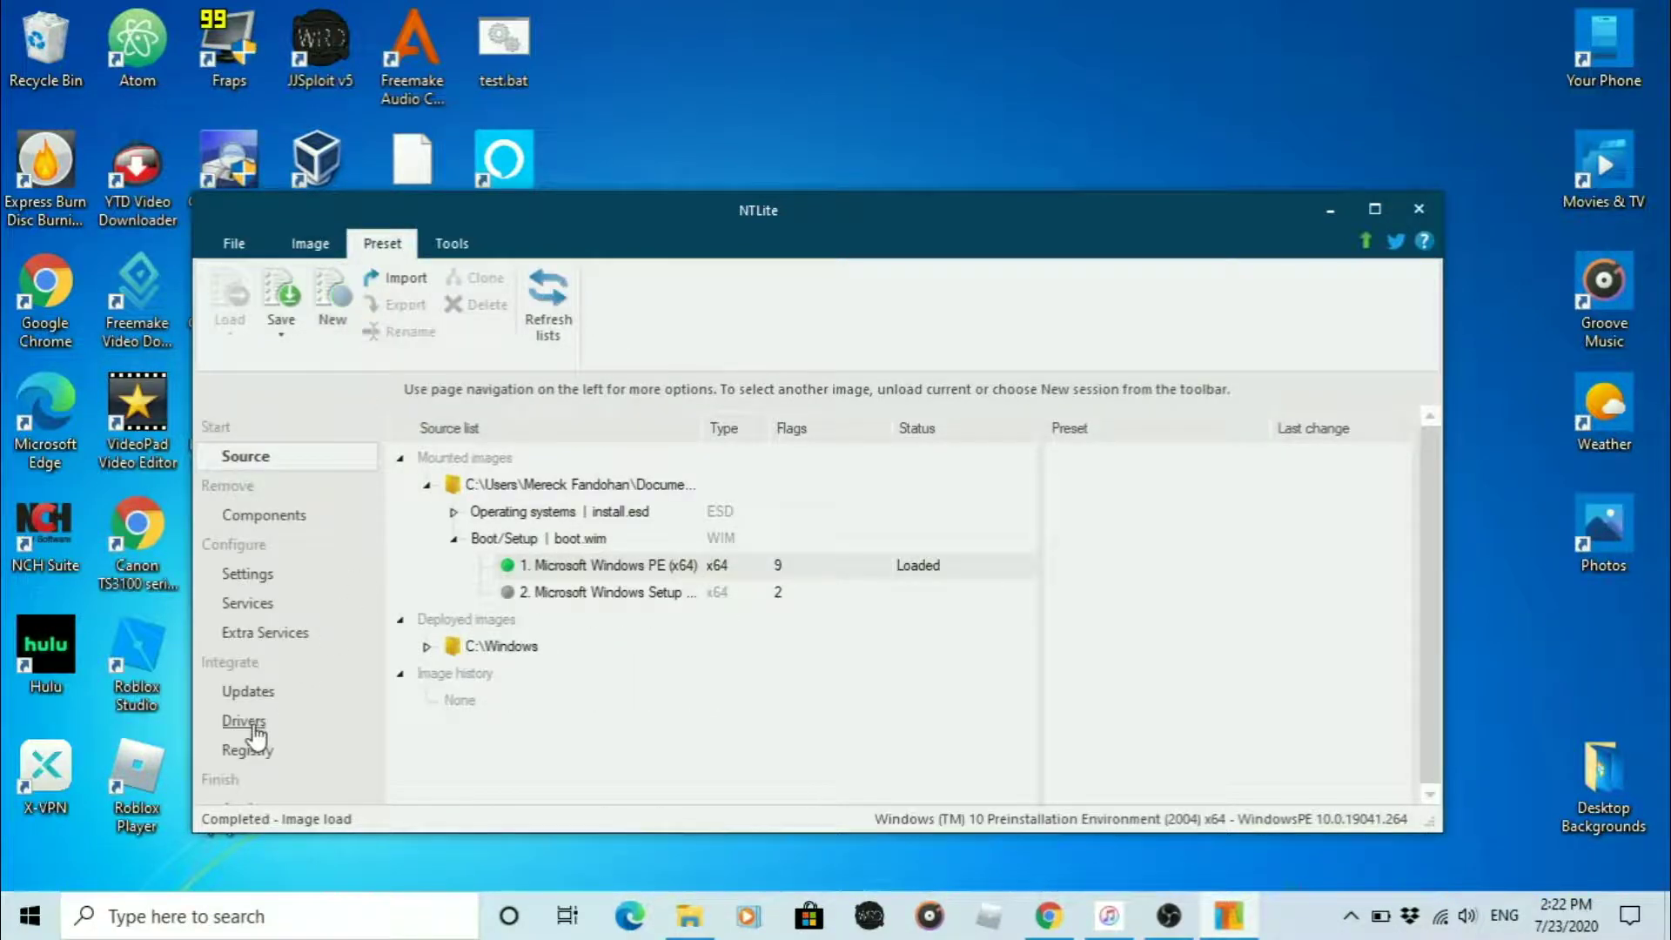
- Queue the 16 drivers from C:\Drivers, dismissing the wrong-architecture warnings
left_click(251, 727)
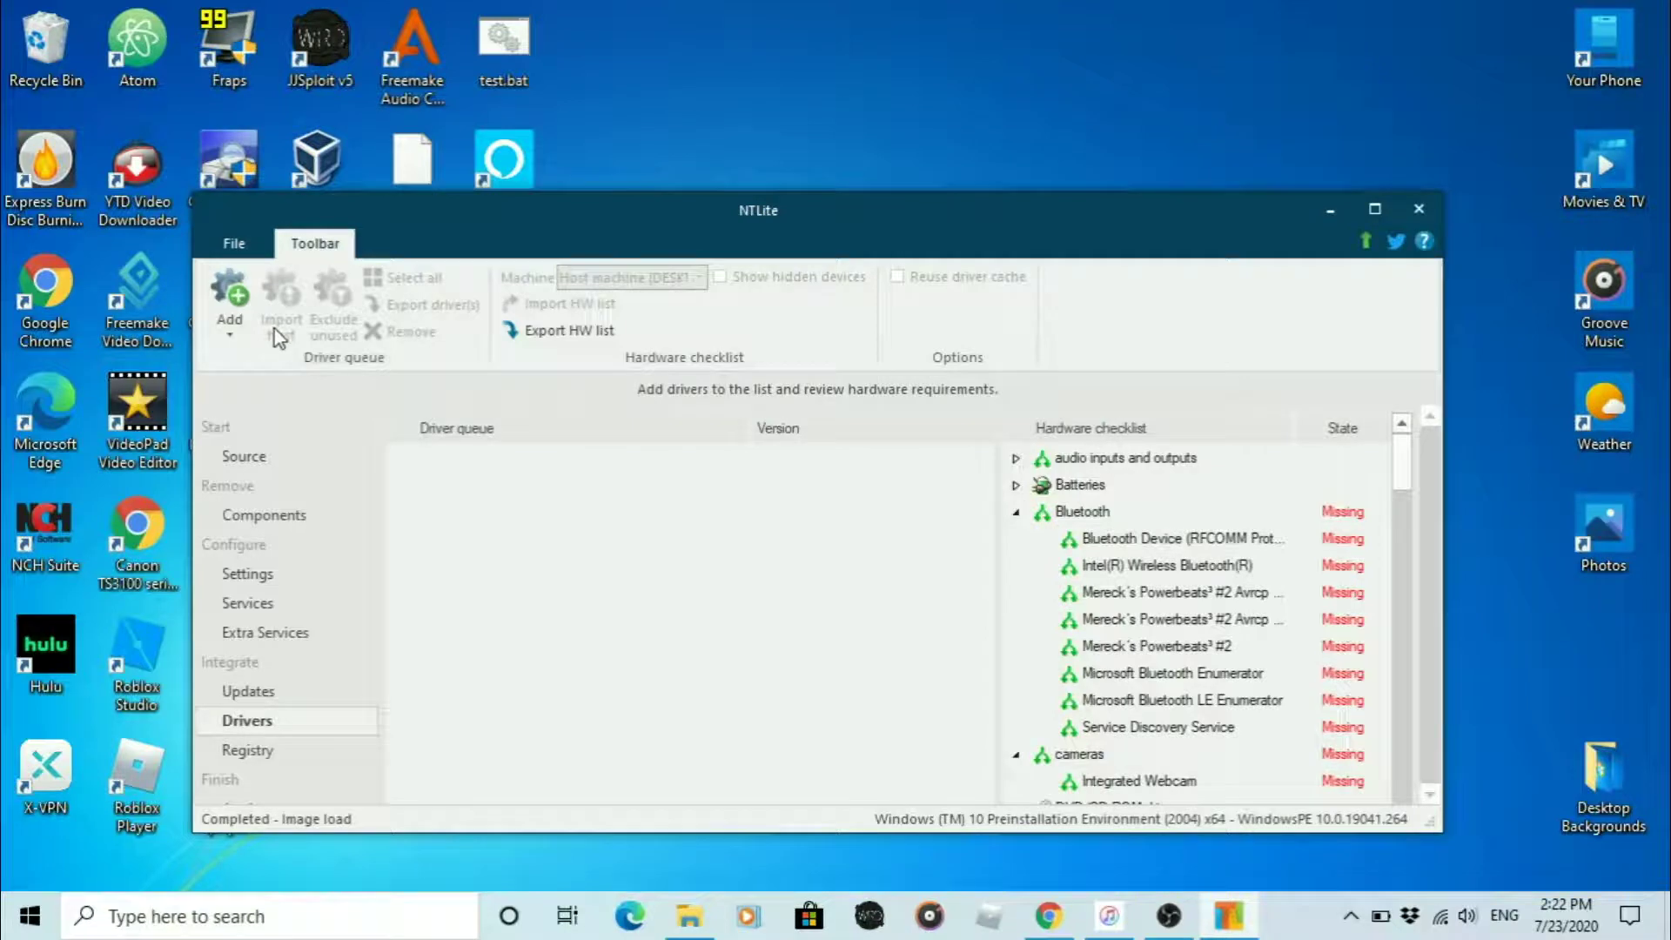
left_click(221, 318)
left_click(239, 385)
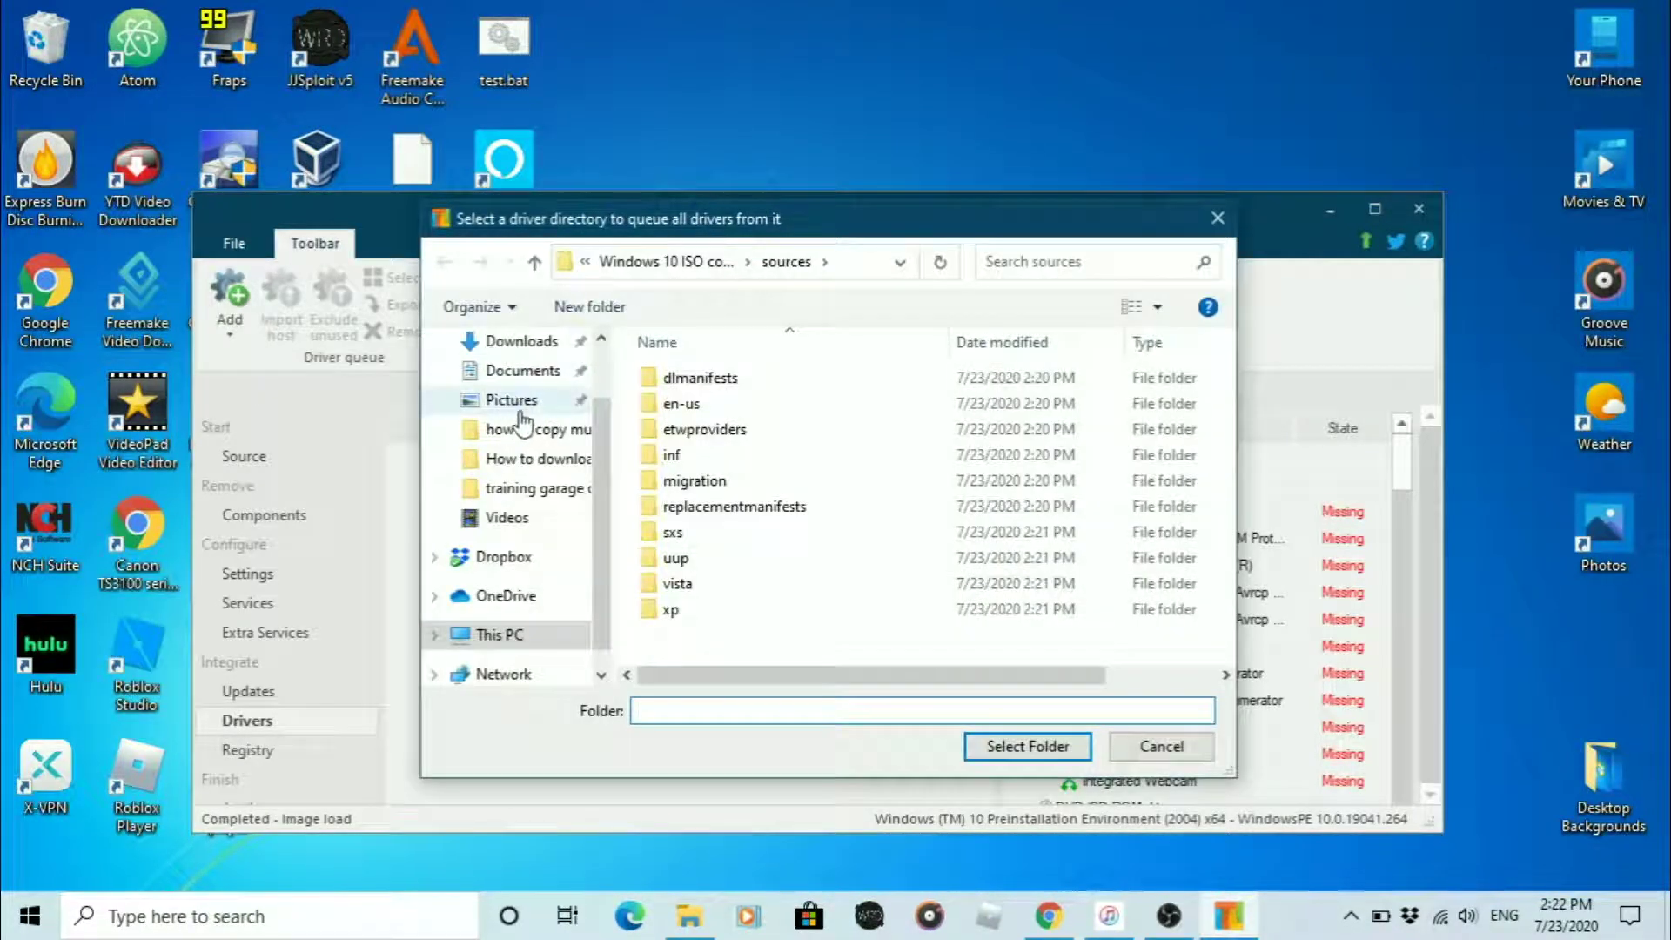
left_click(540, 634)
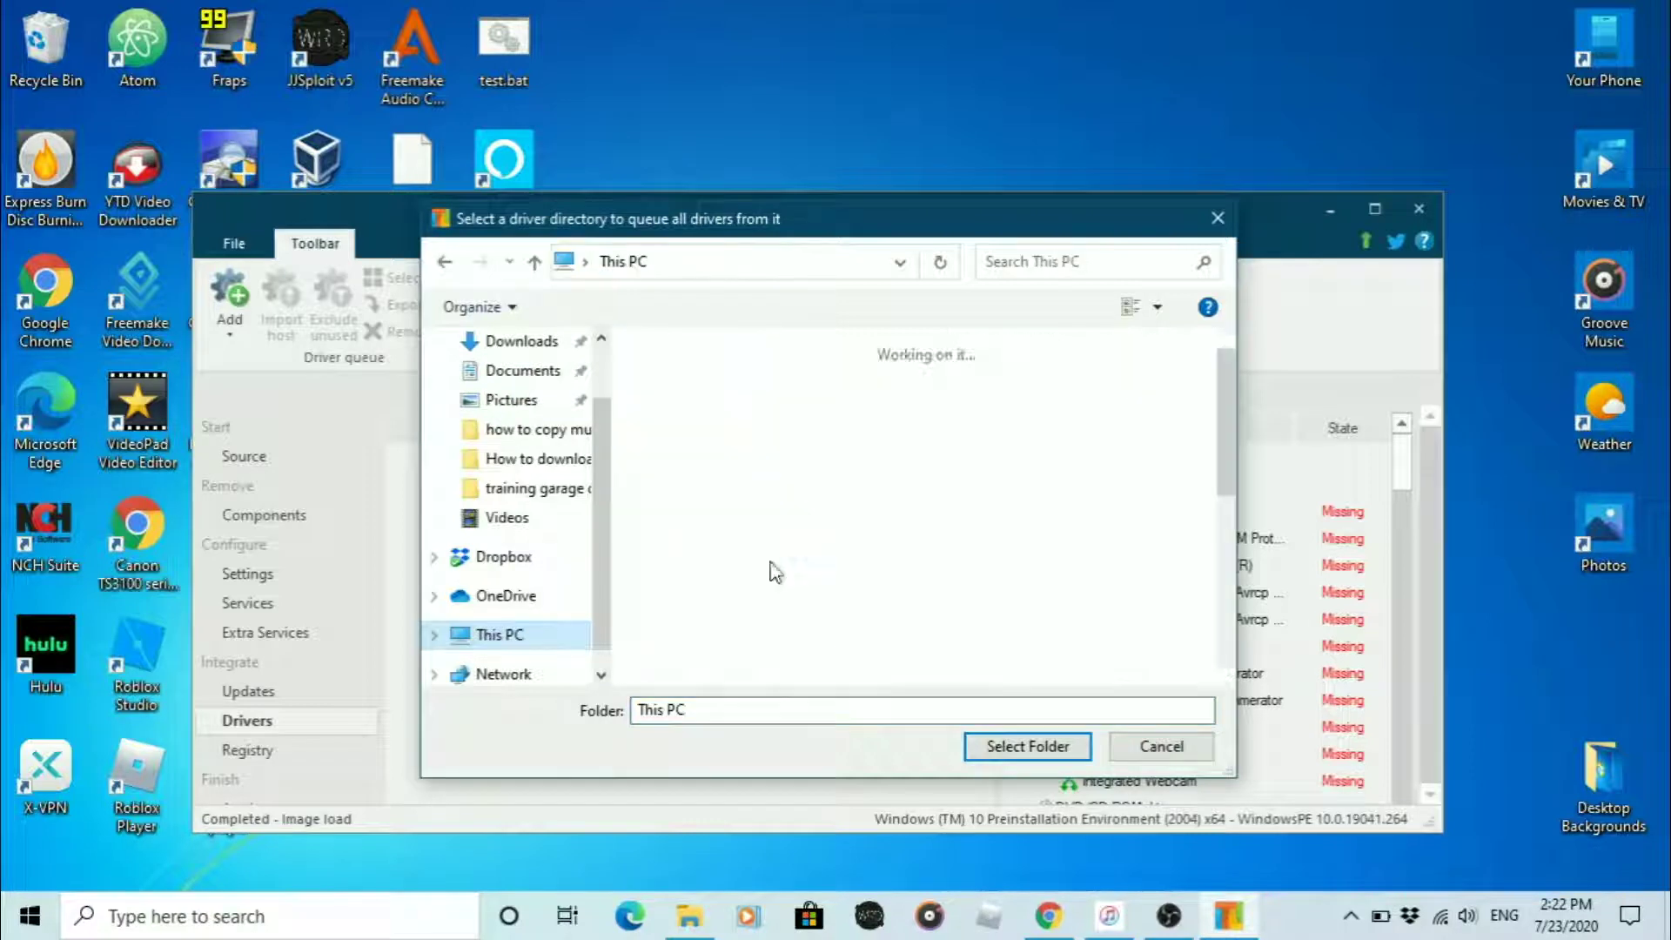
scroll(967, 461, "down", 2)
scroll(966, 461, "up", 2)
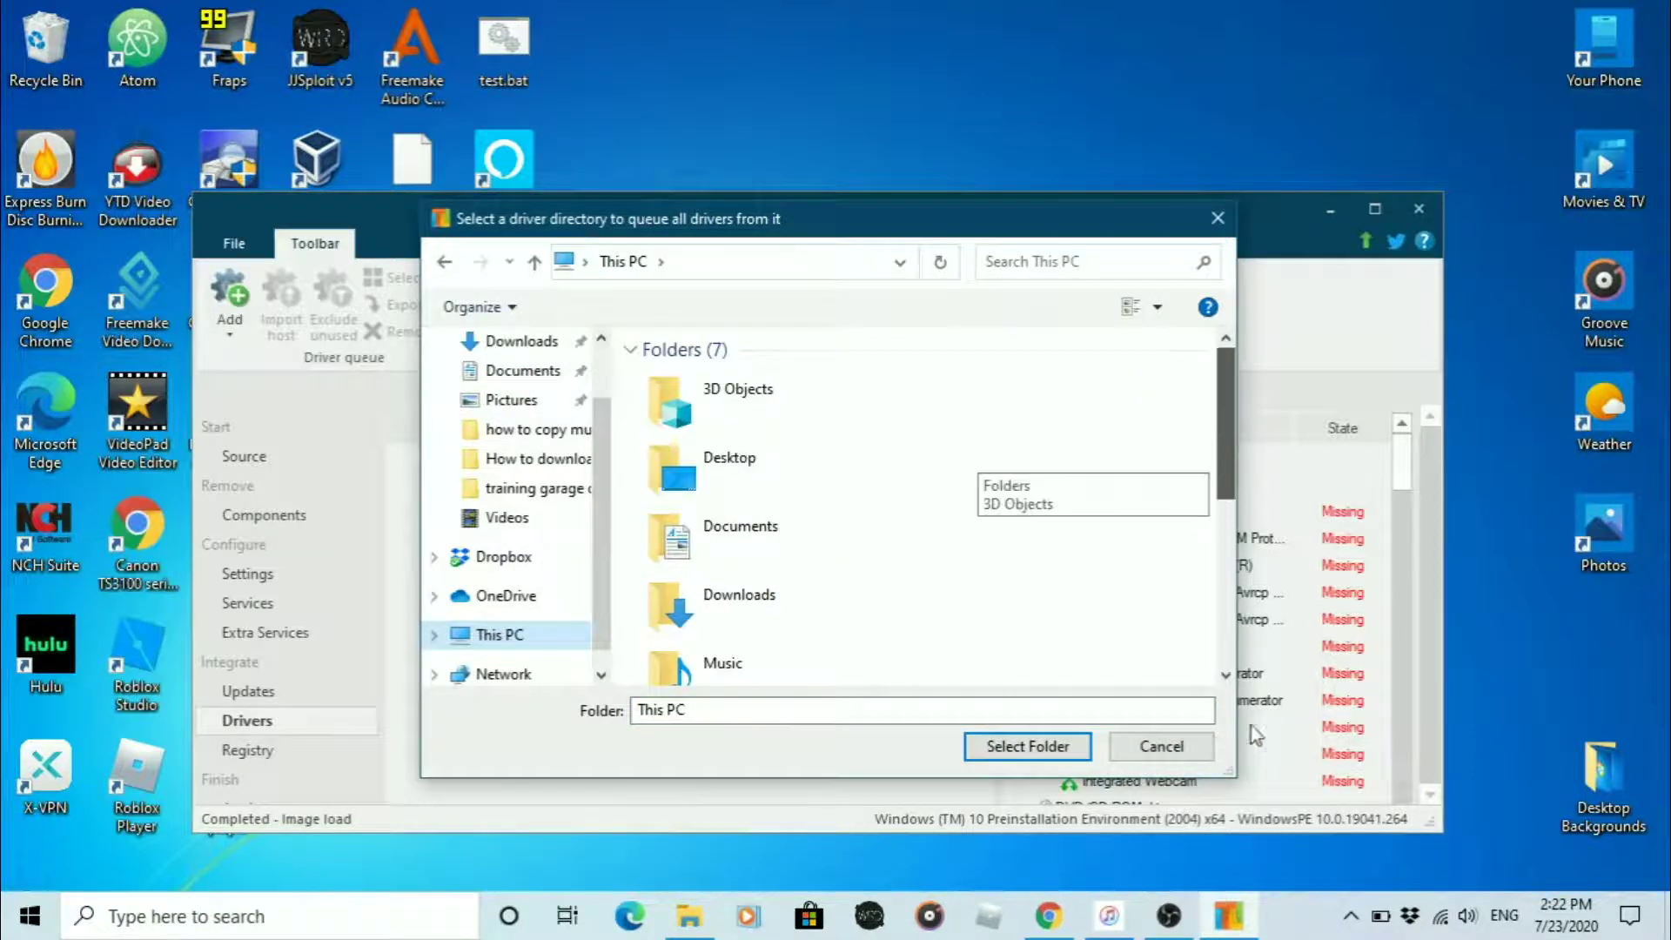
scroll(966, 461, "down", 4)
double_click(932, 522)
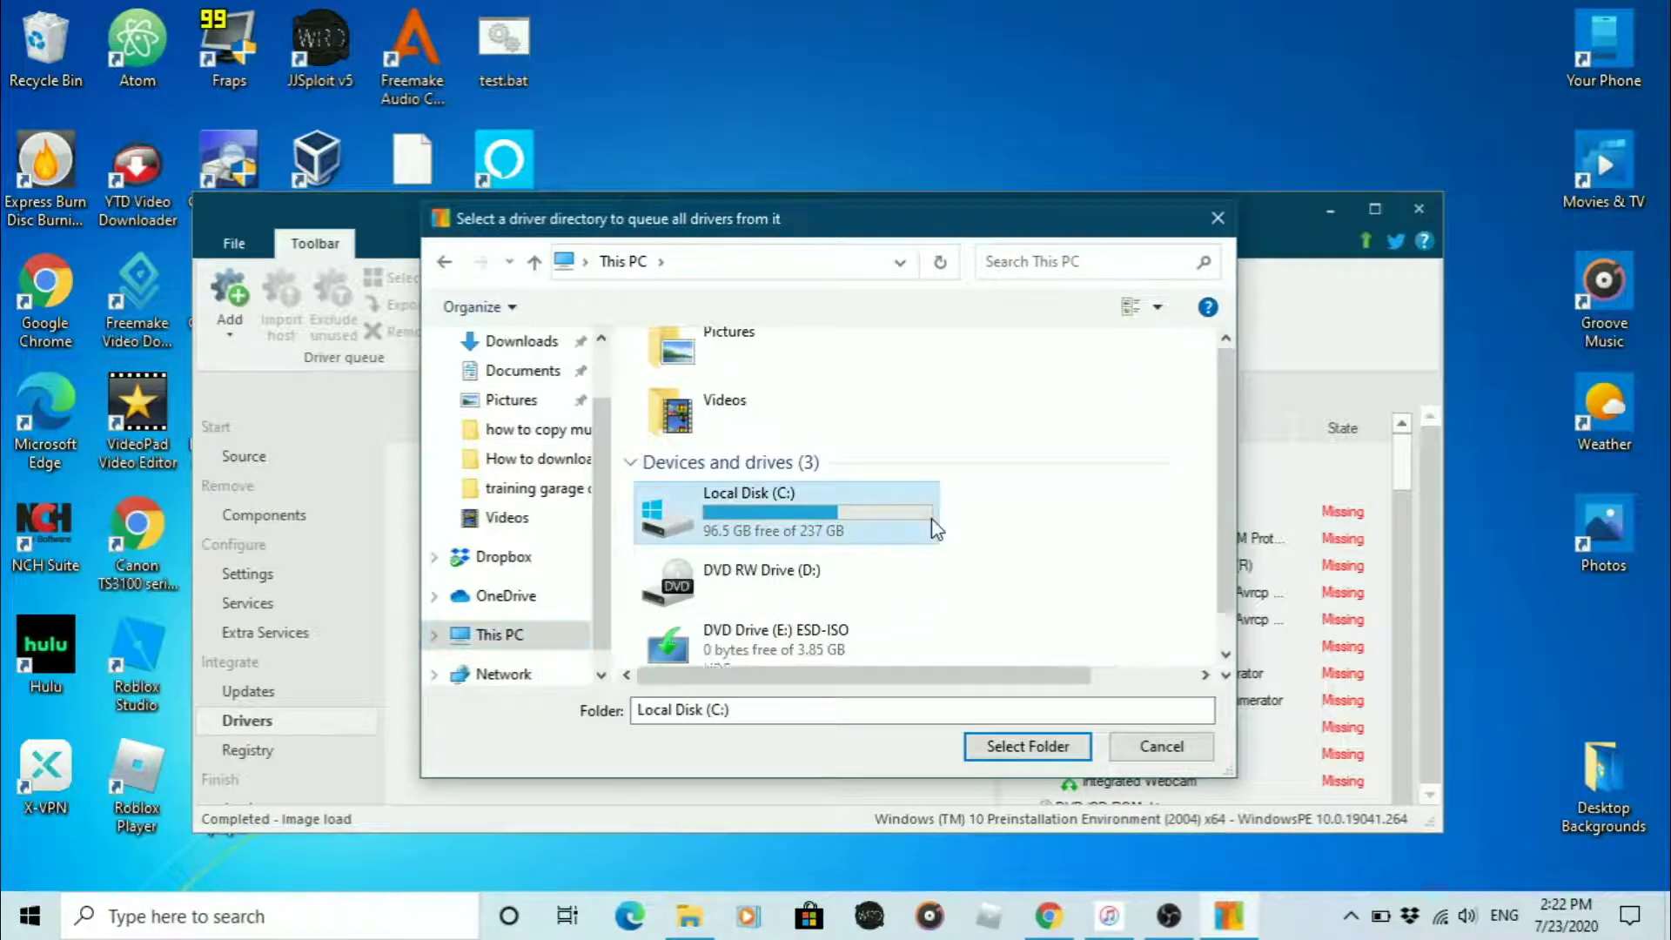
left_click(718, 460)
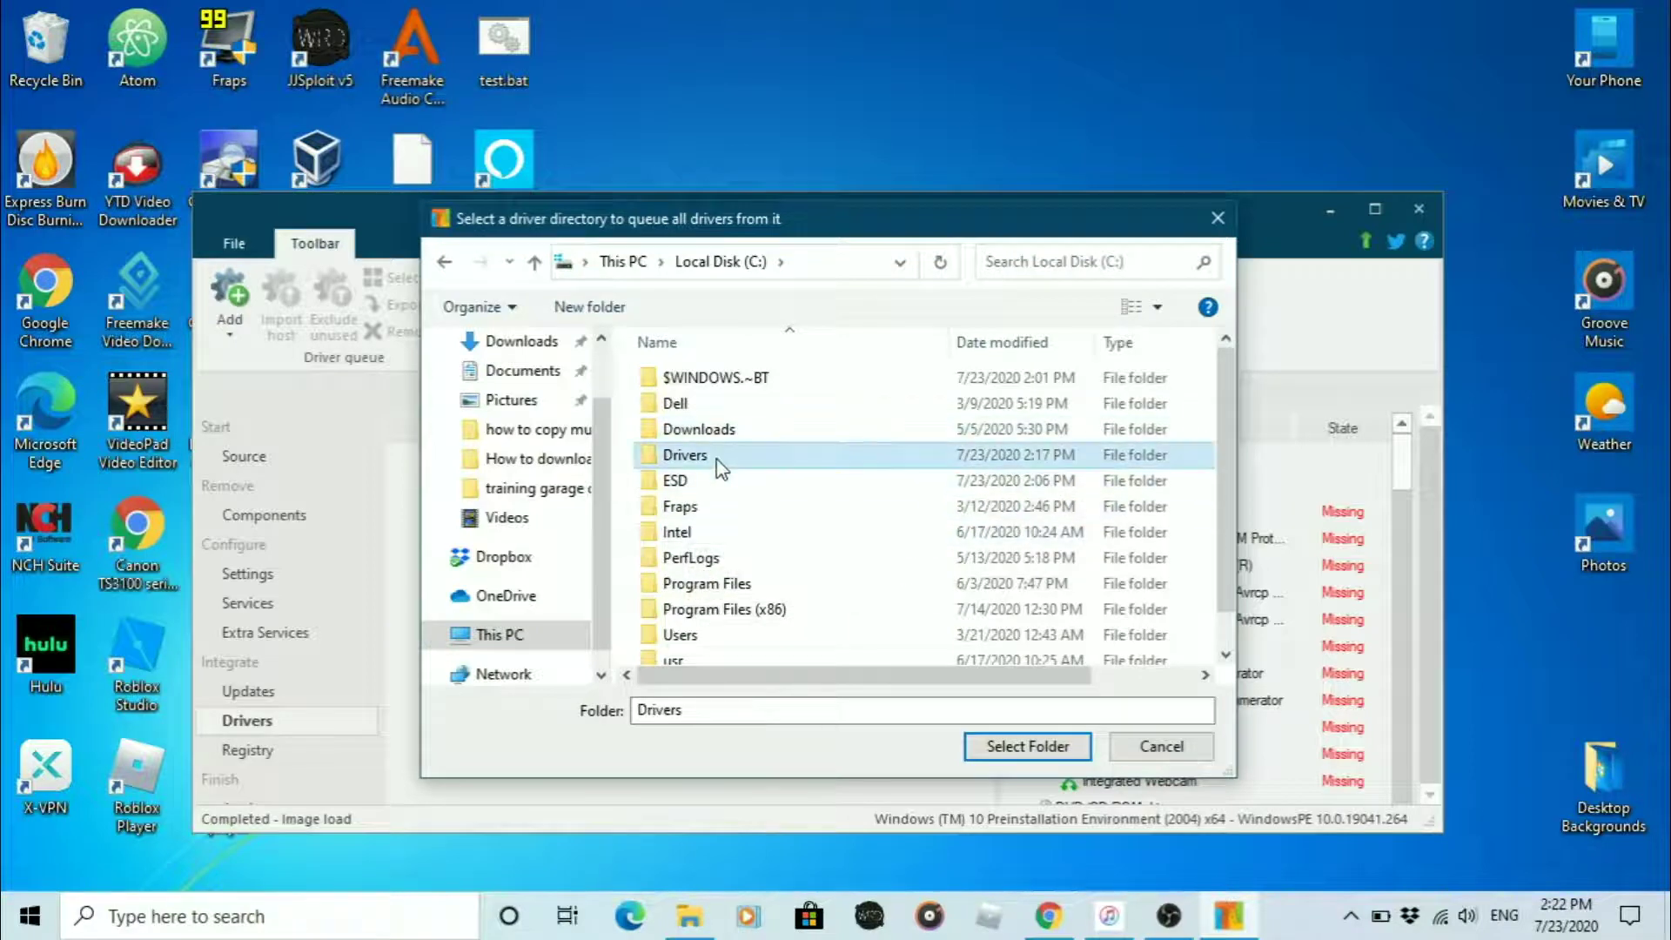
left_click(979, 747)
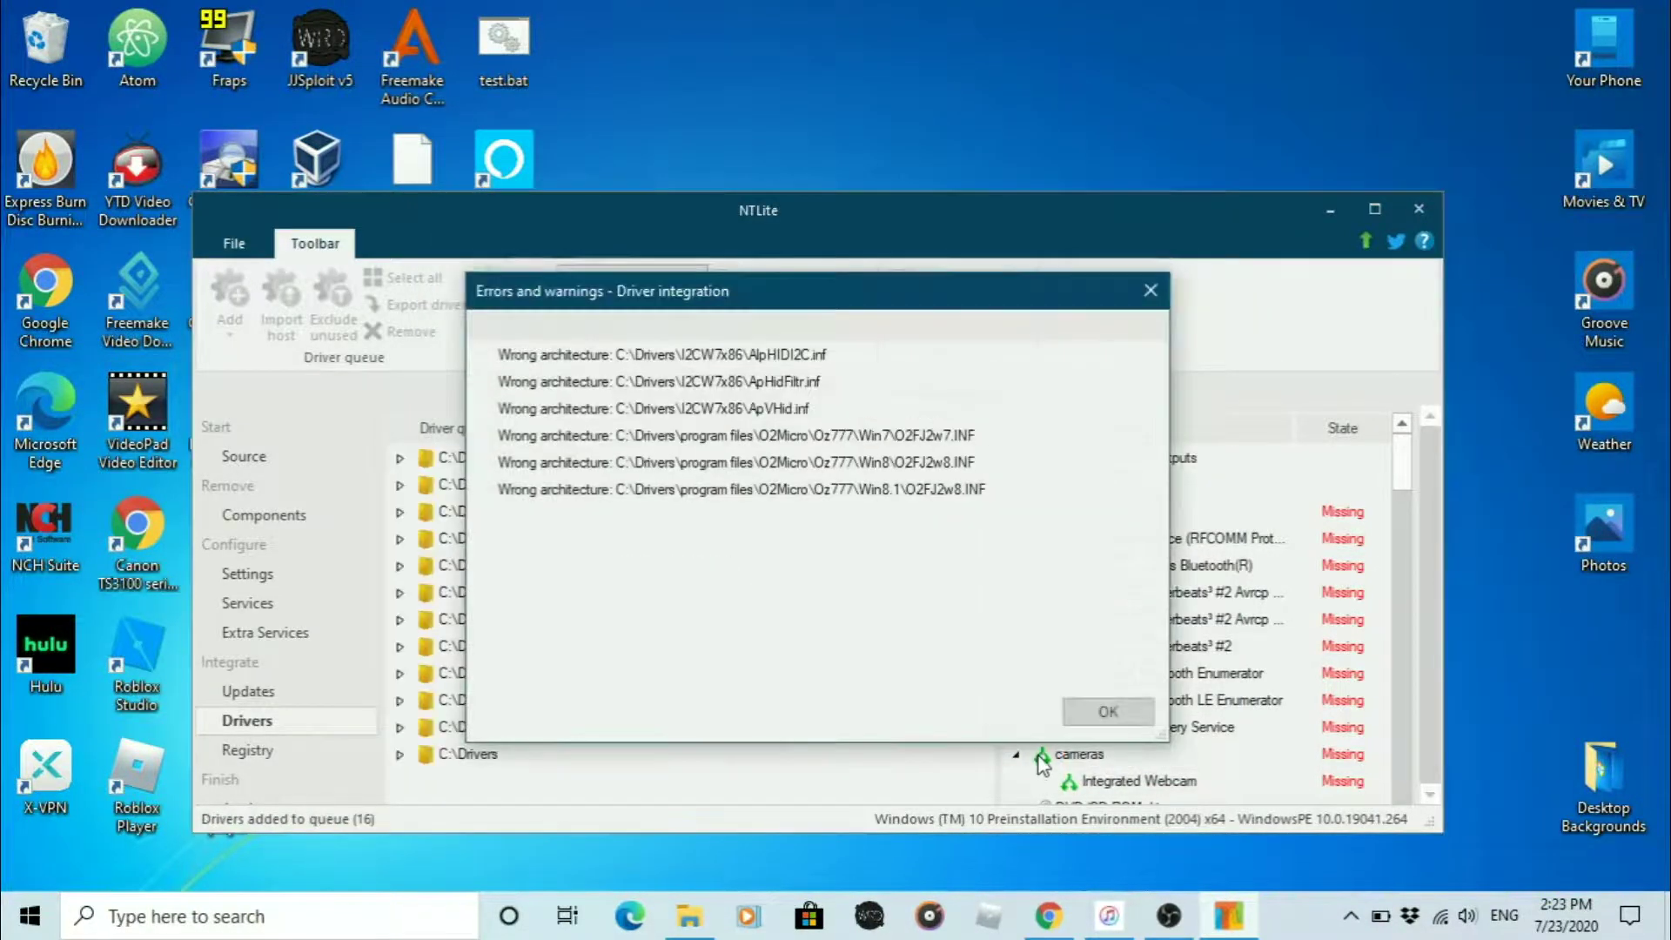
left_click(1104, 712)
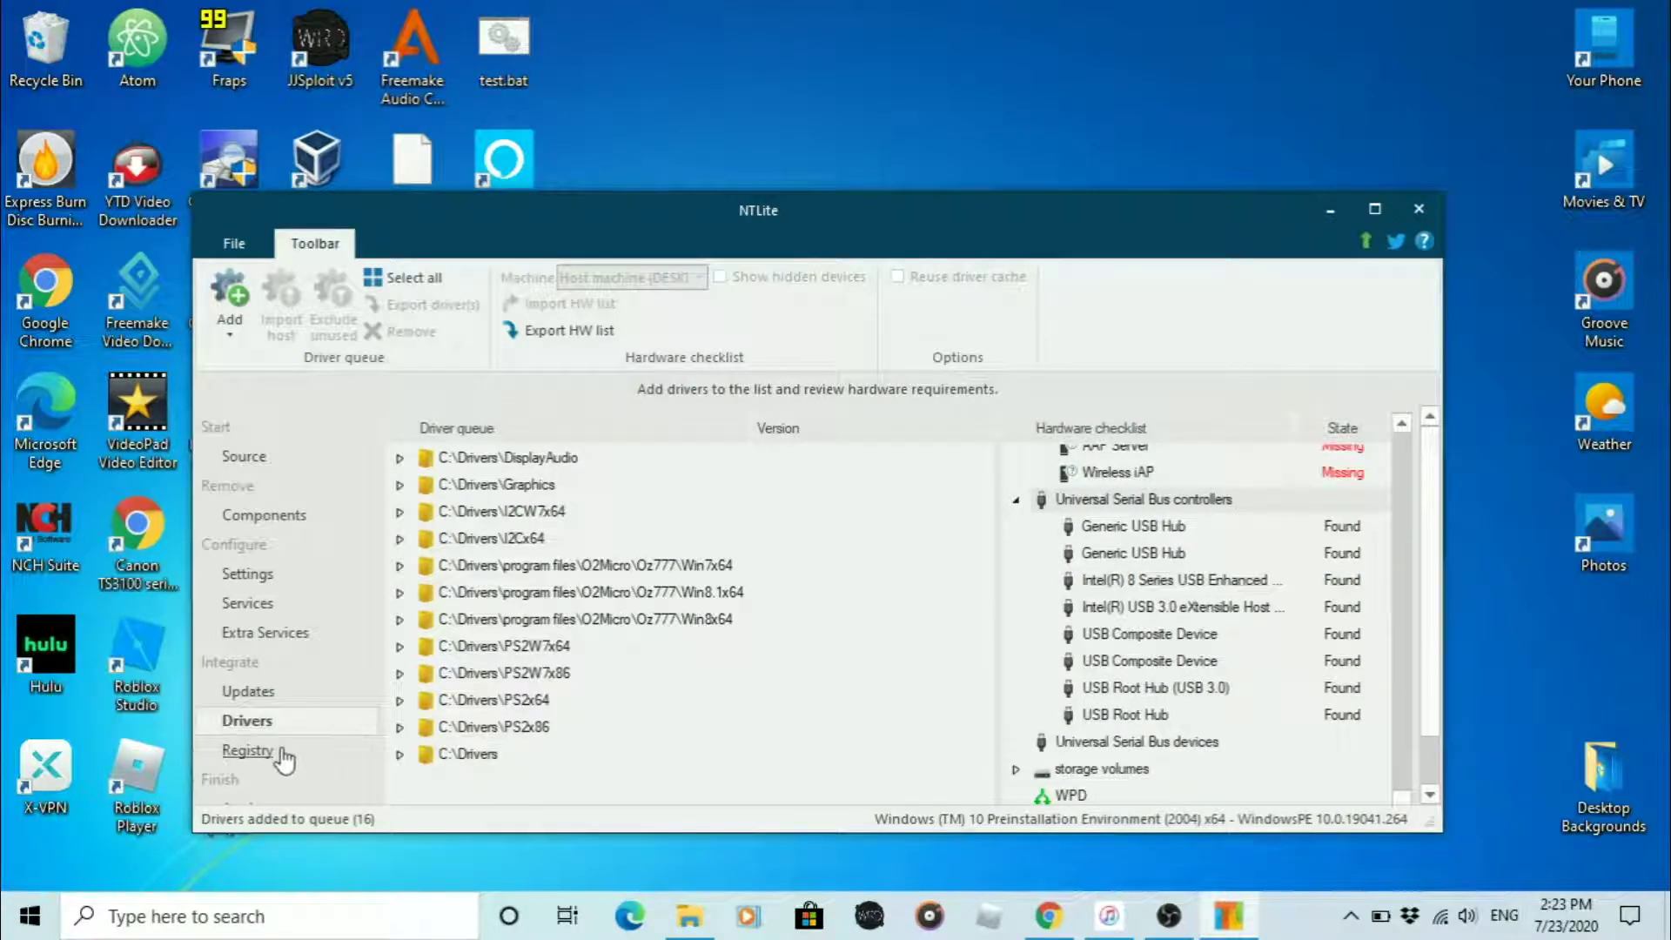
- Process the pending tasks to integrate the 16 drivers into the Windows PE image
left_click(231, 783)
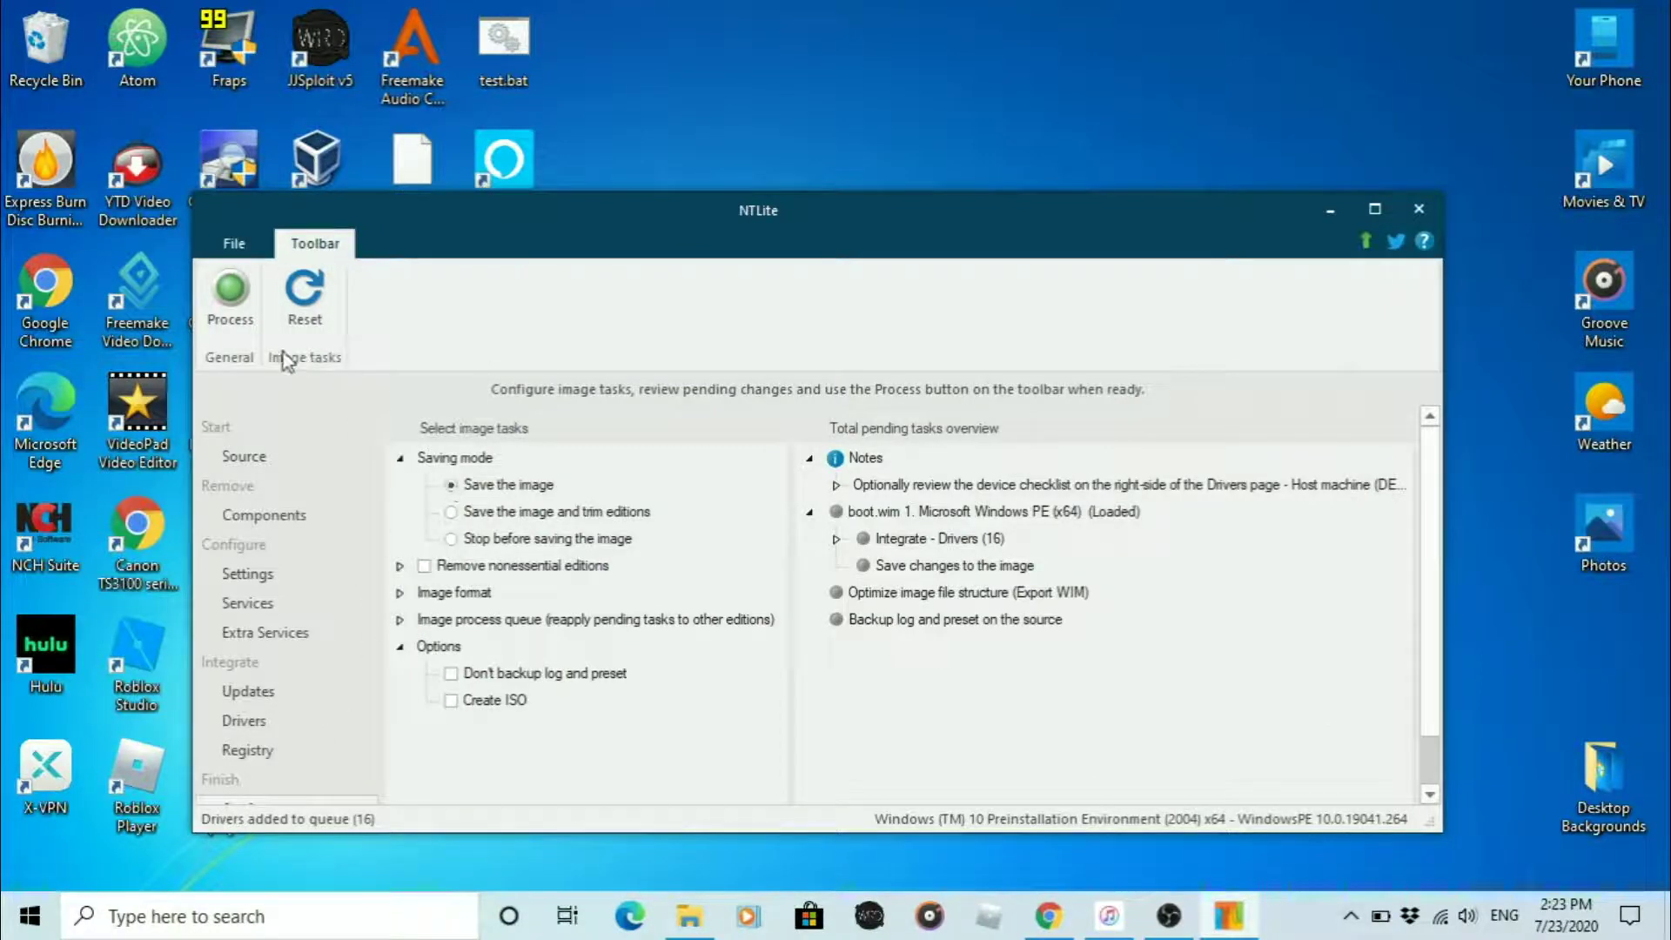
left_click(237, 322)
left_click(804, 598)
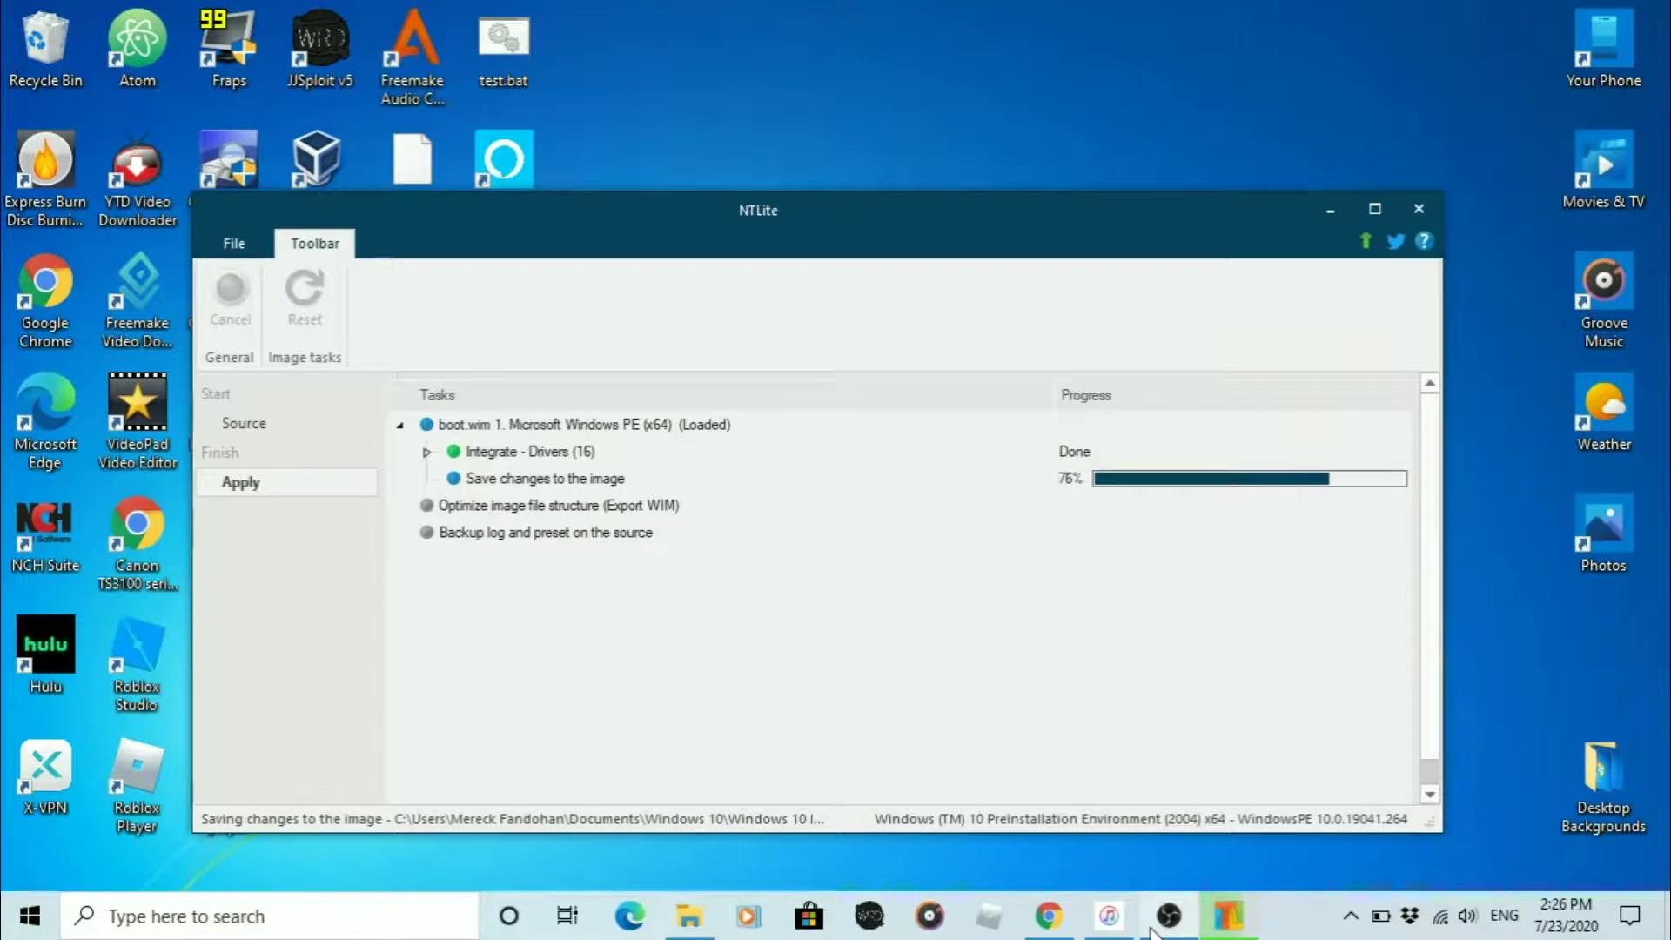
left_click(282, 425)
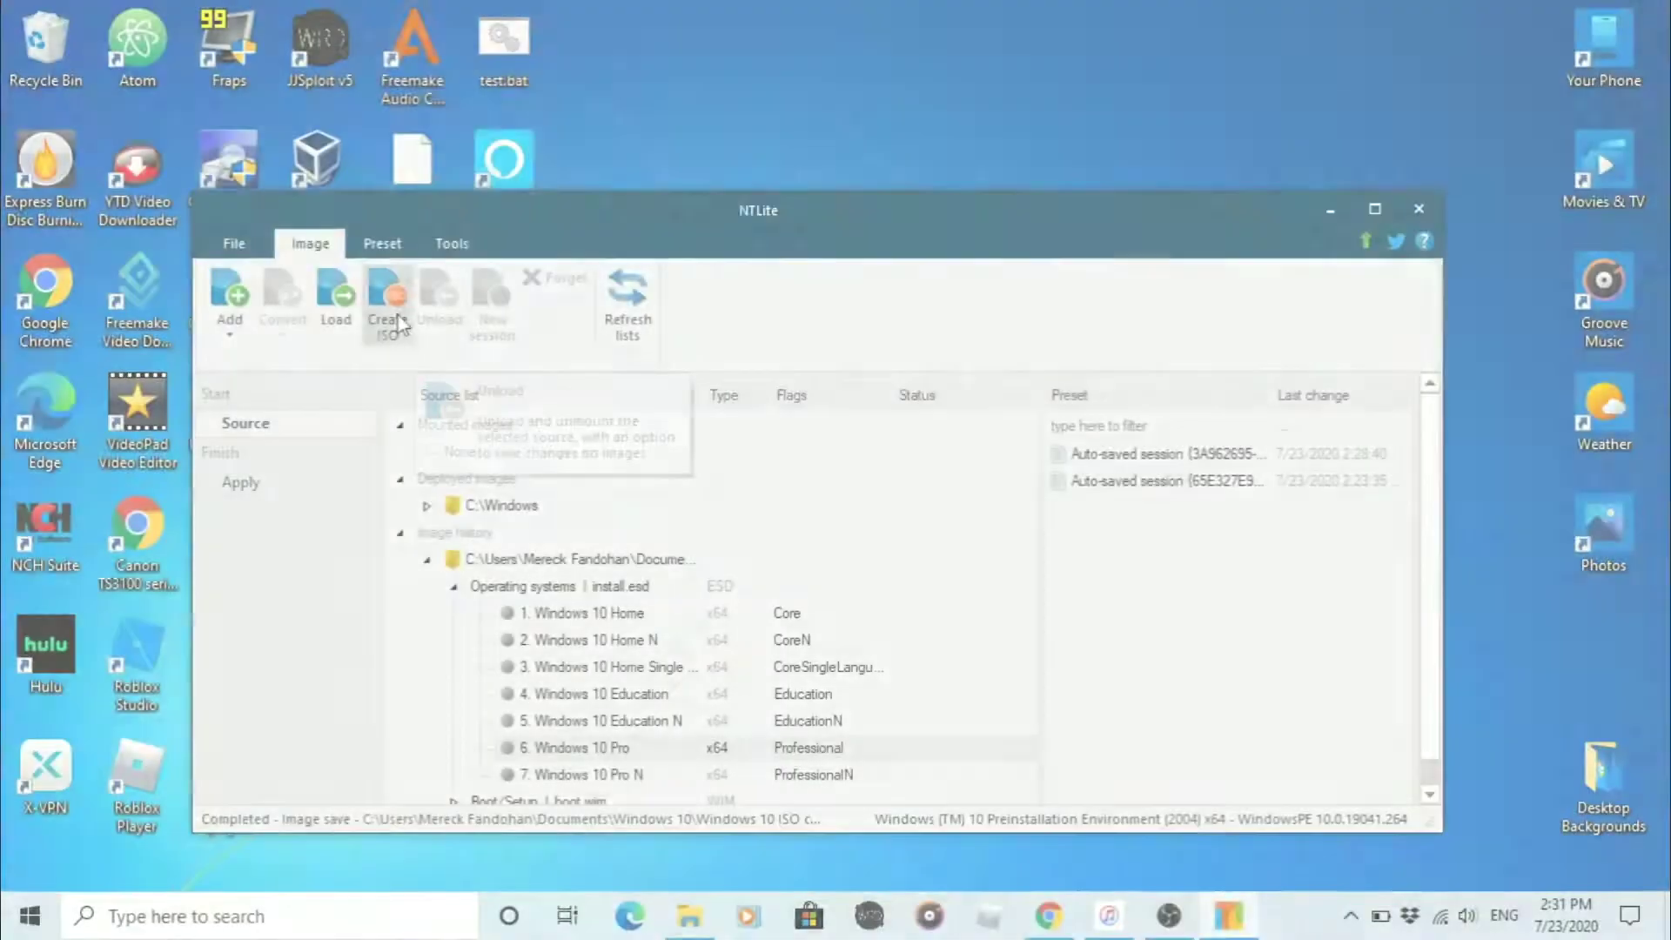
mouse_move(506, 566)
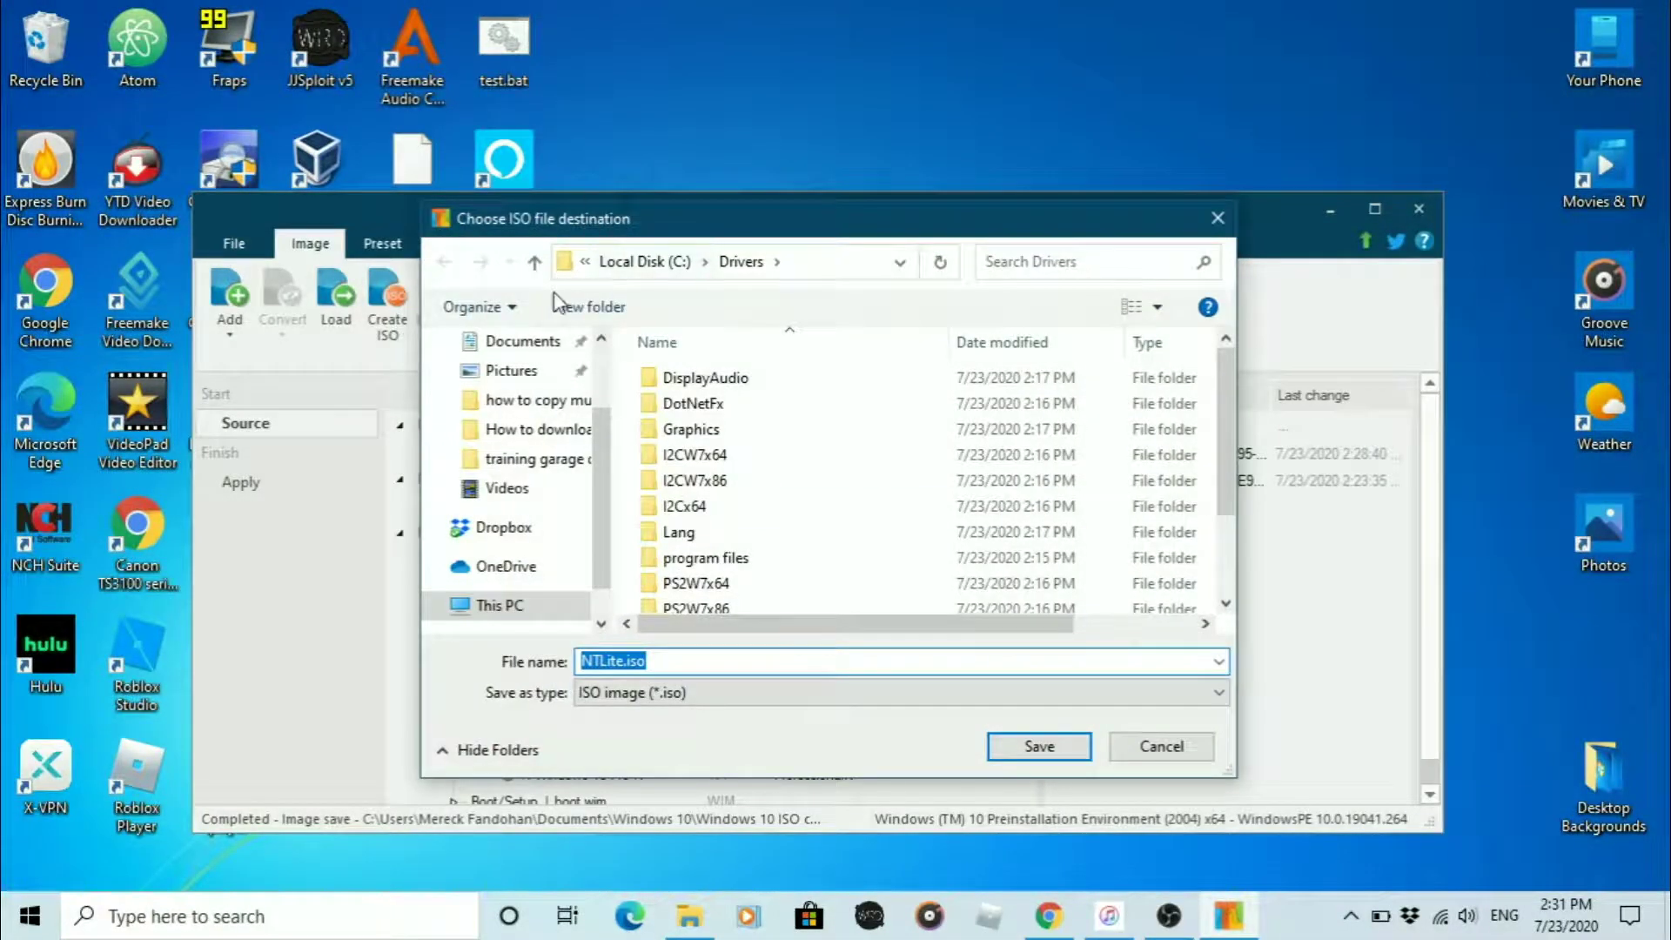
- Save the ISO as 'new revised iso' in Documents\Windows 10 and begin entering its label
left_click_drag(594, 556, 598, 489)
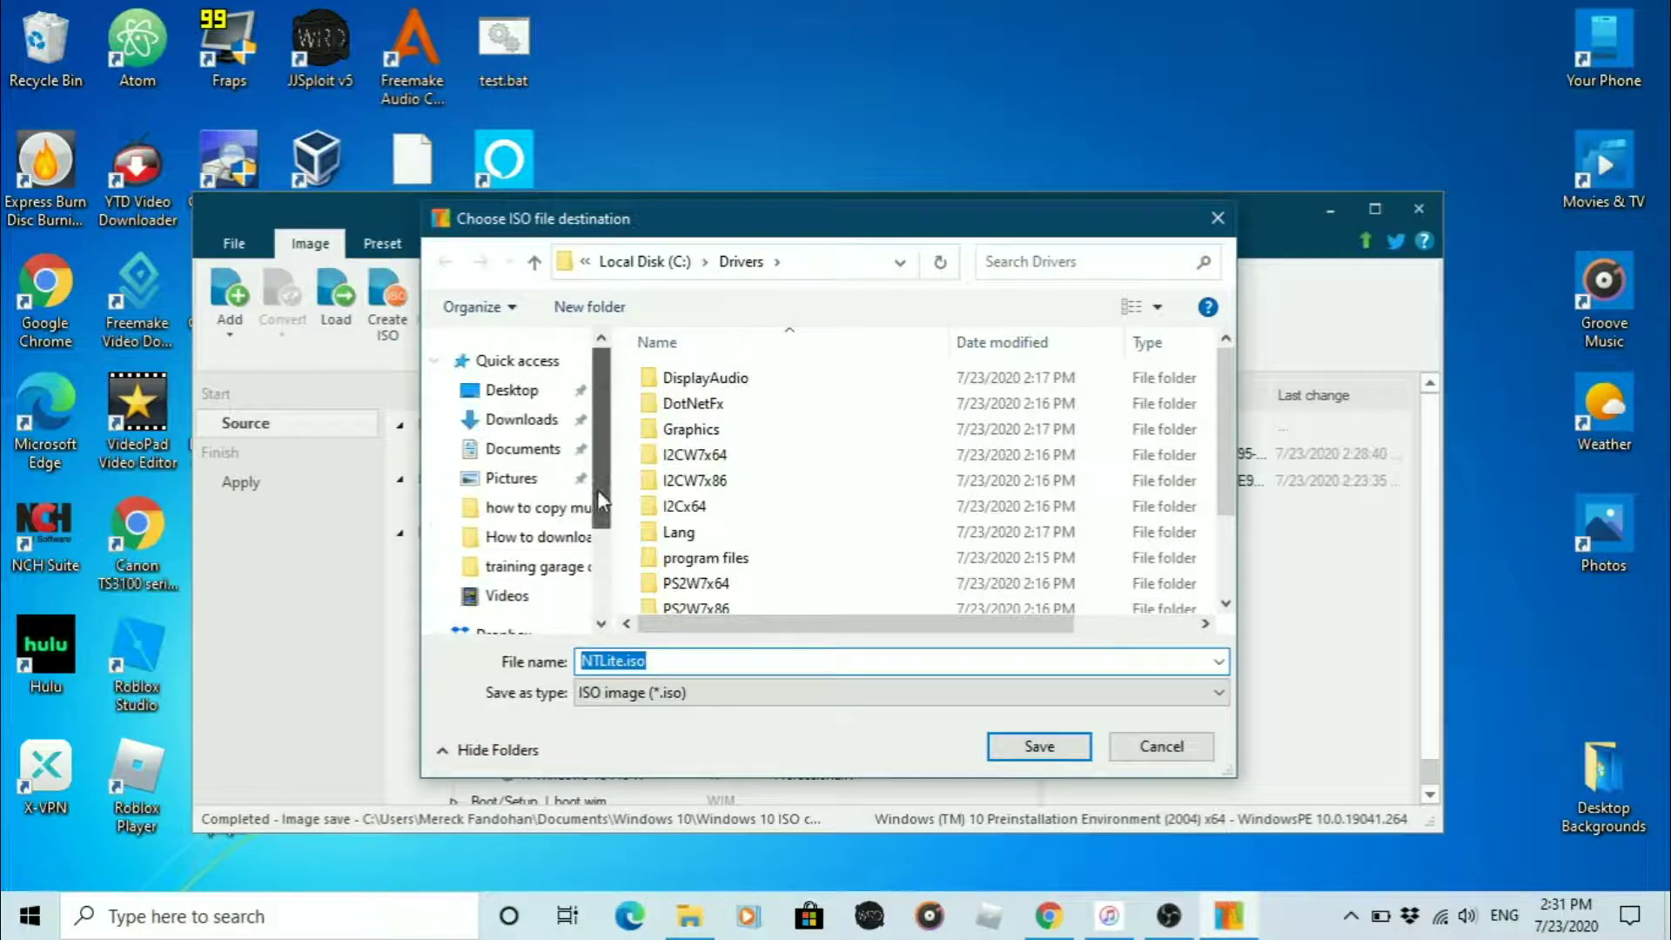
left_click(540, 449)
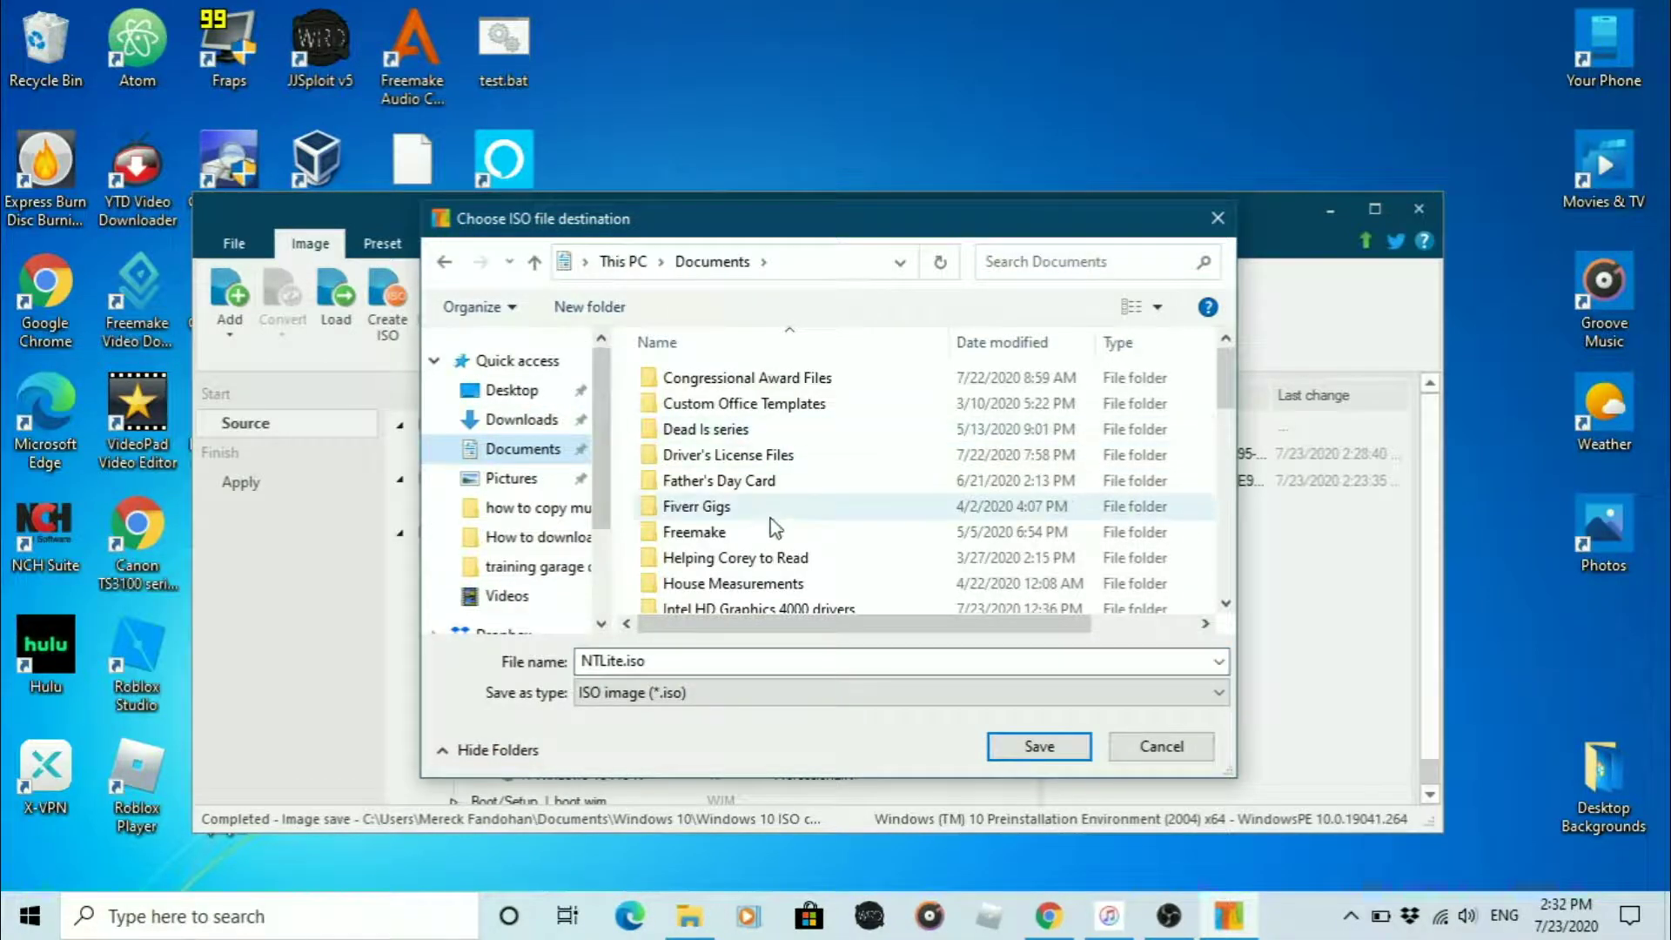
left_click(771, 566)
scroll(772, 557, "down", 5)
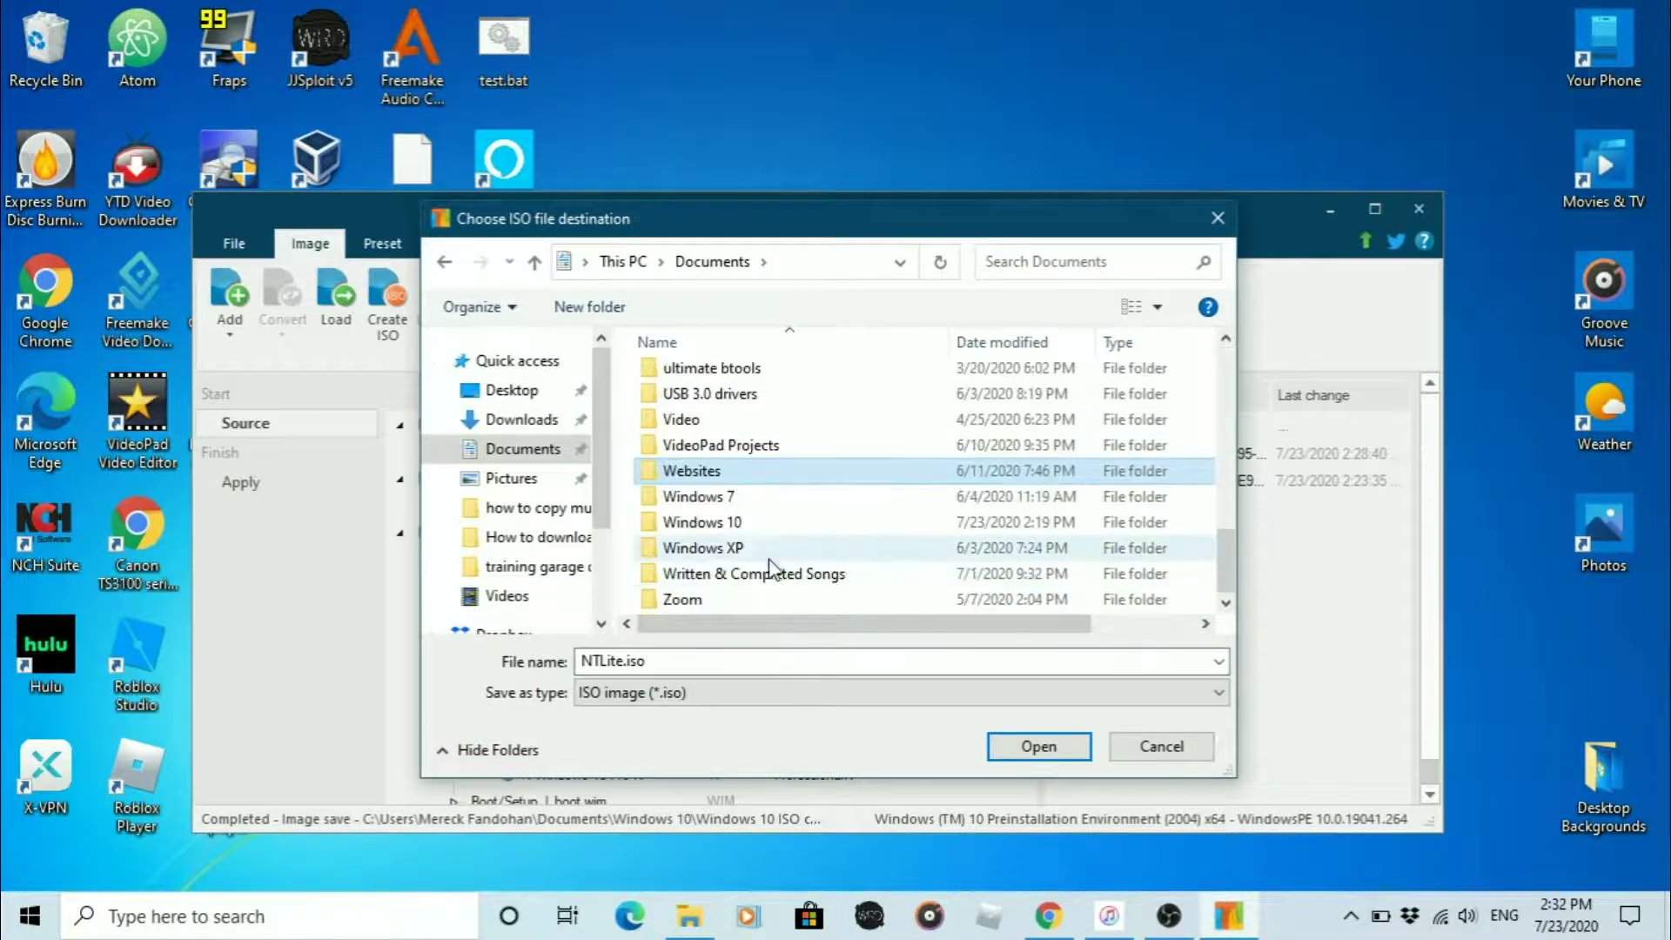
double_click(773, 529)
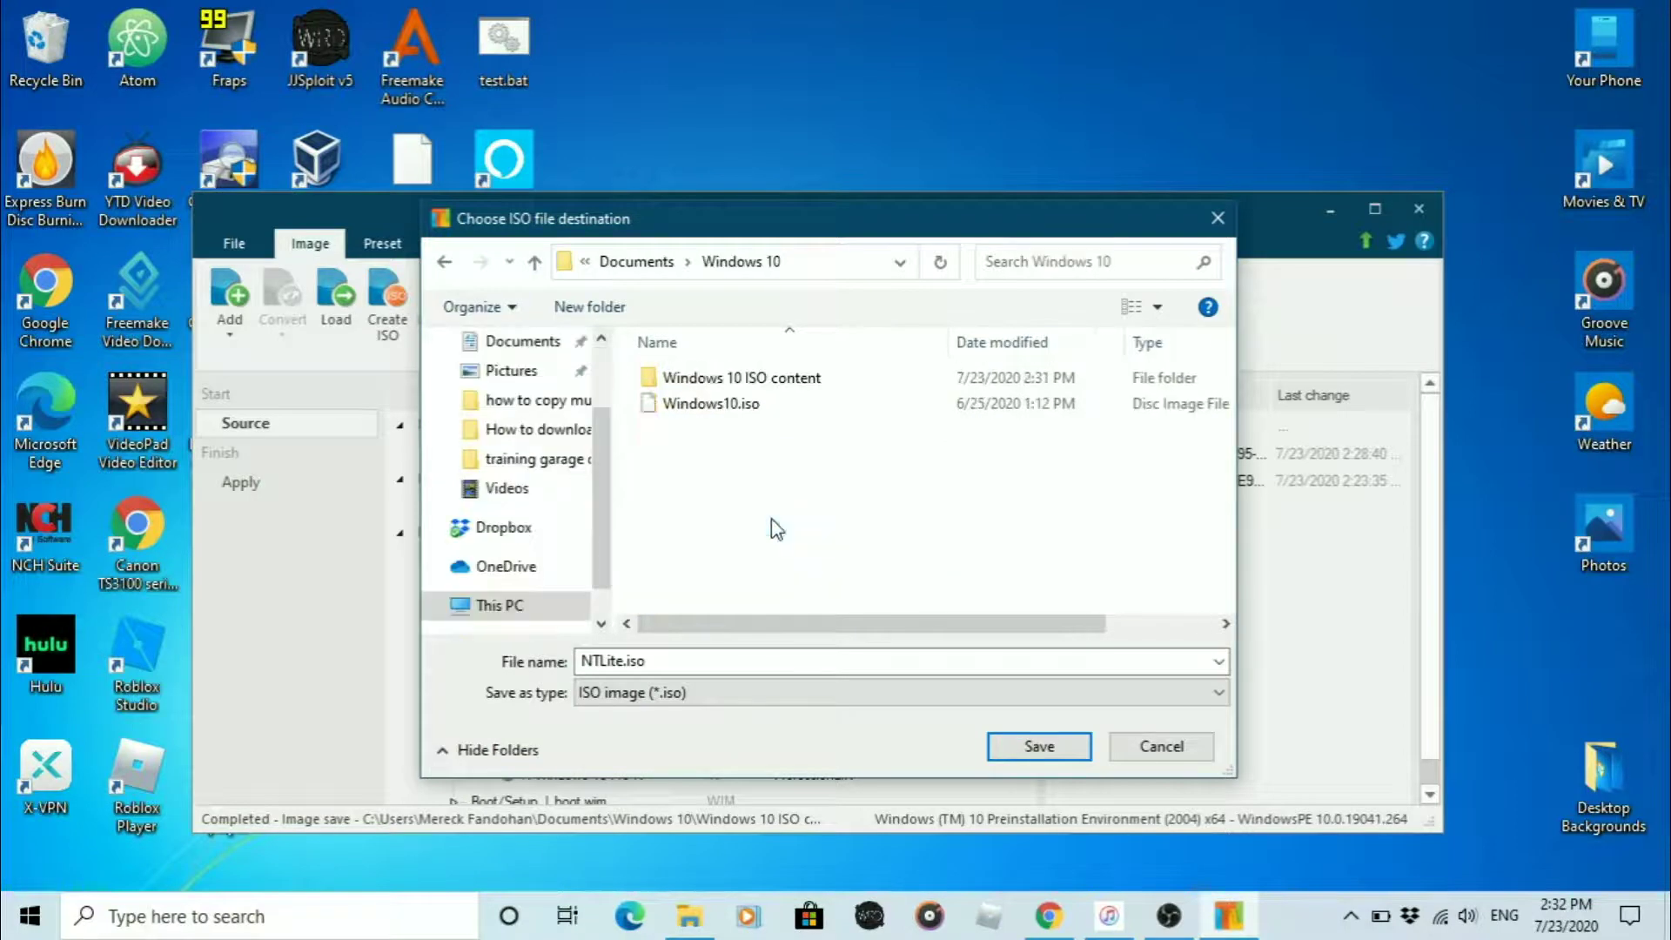
double_click(776, 661)
type("new r")
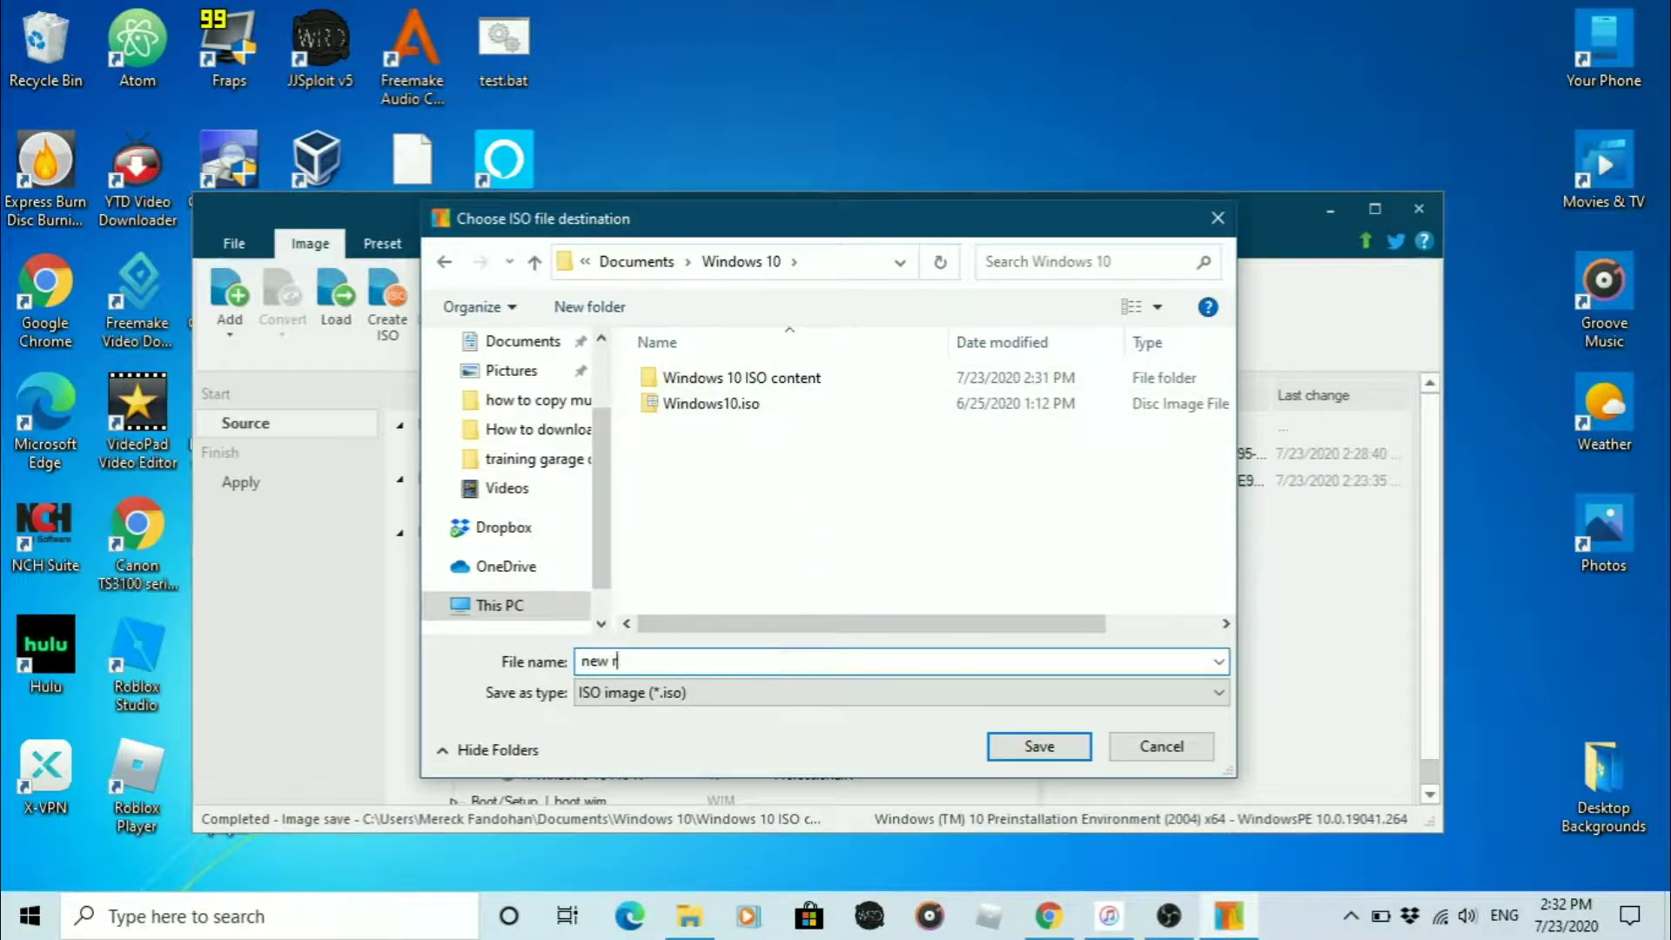
type("evised iso")
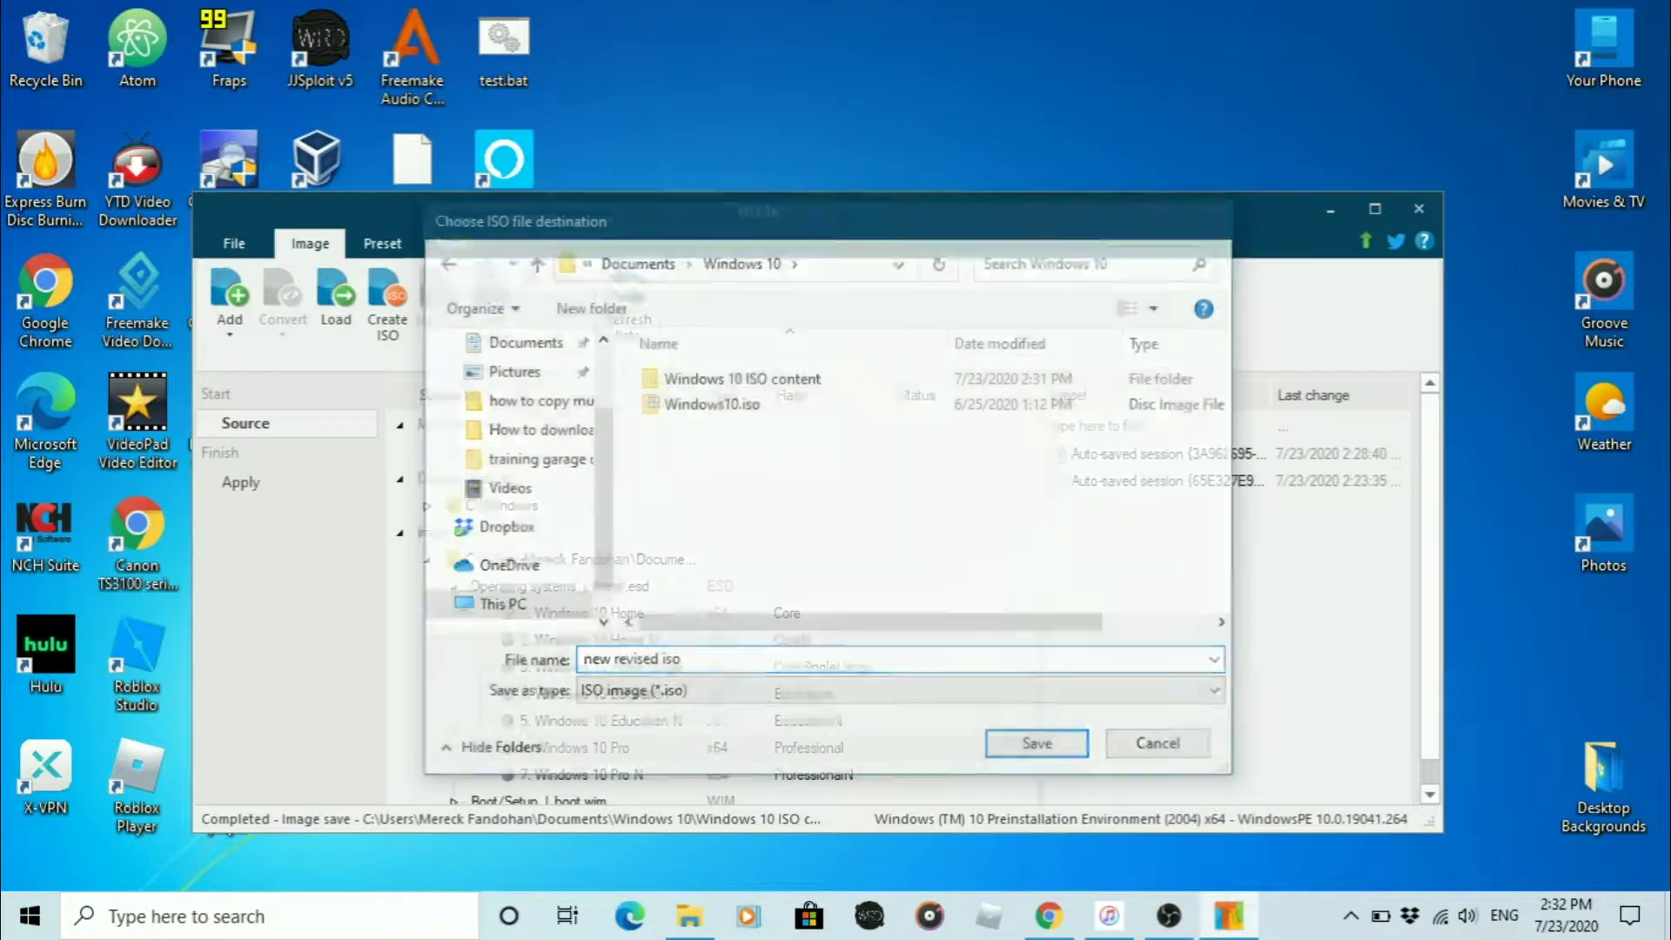
key("Return")
type("Windows 10 UP")
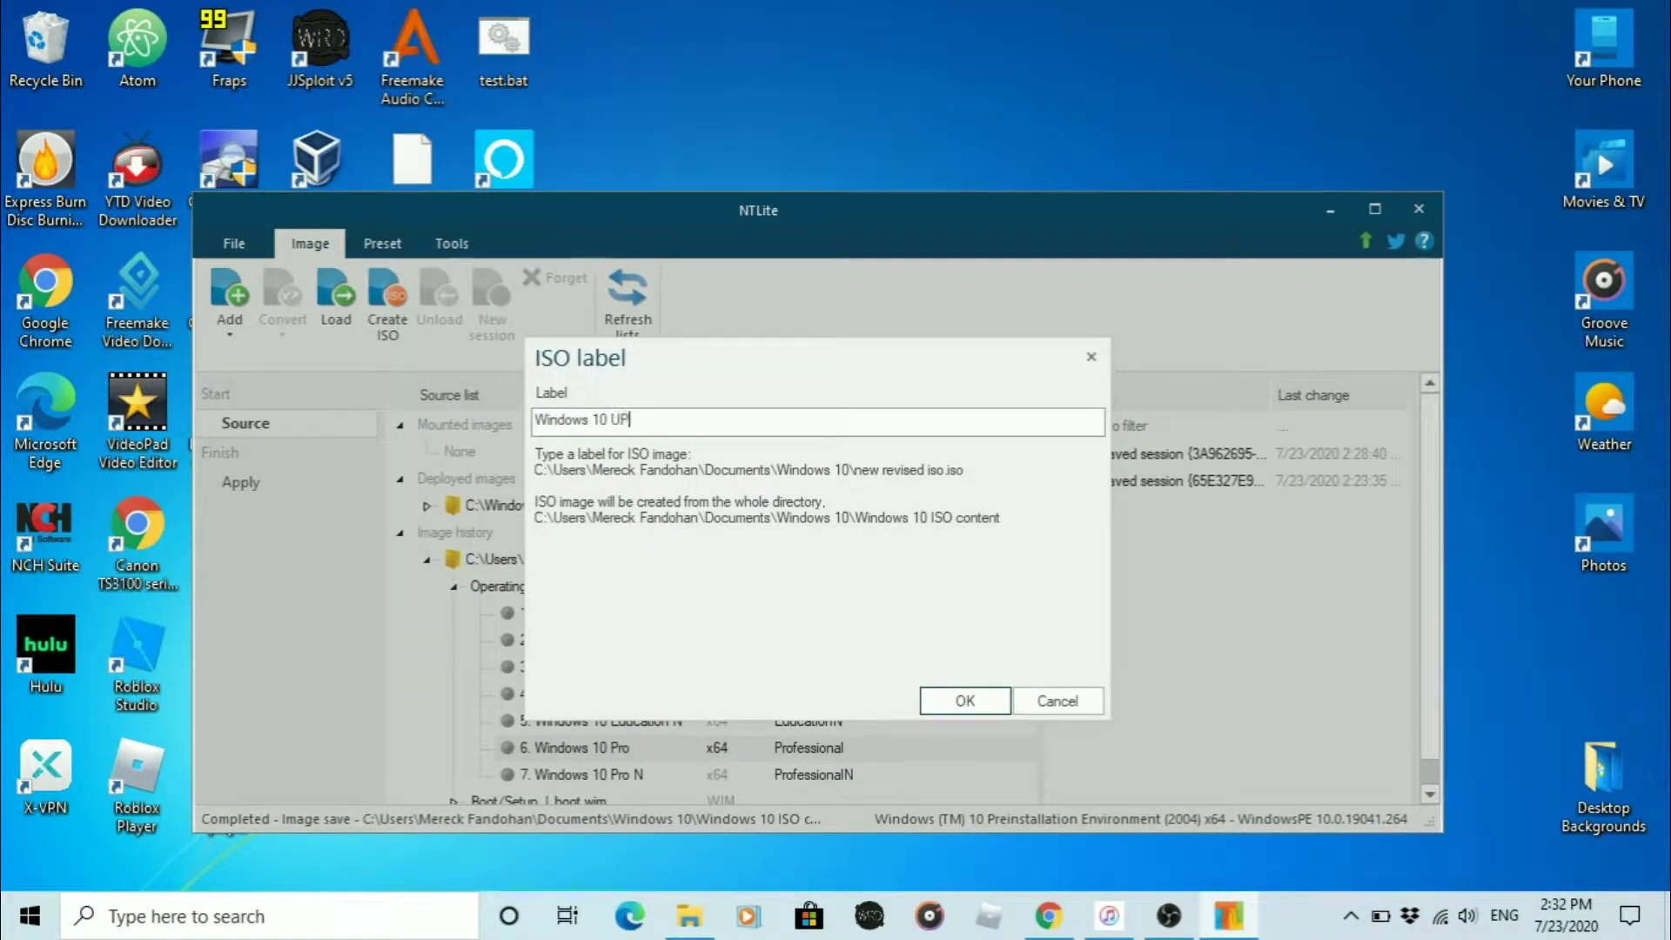
type("DATED")
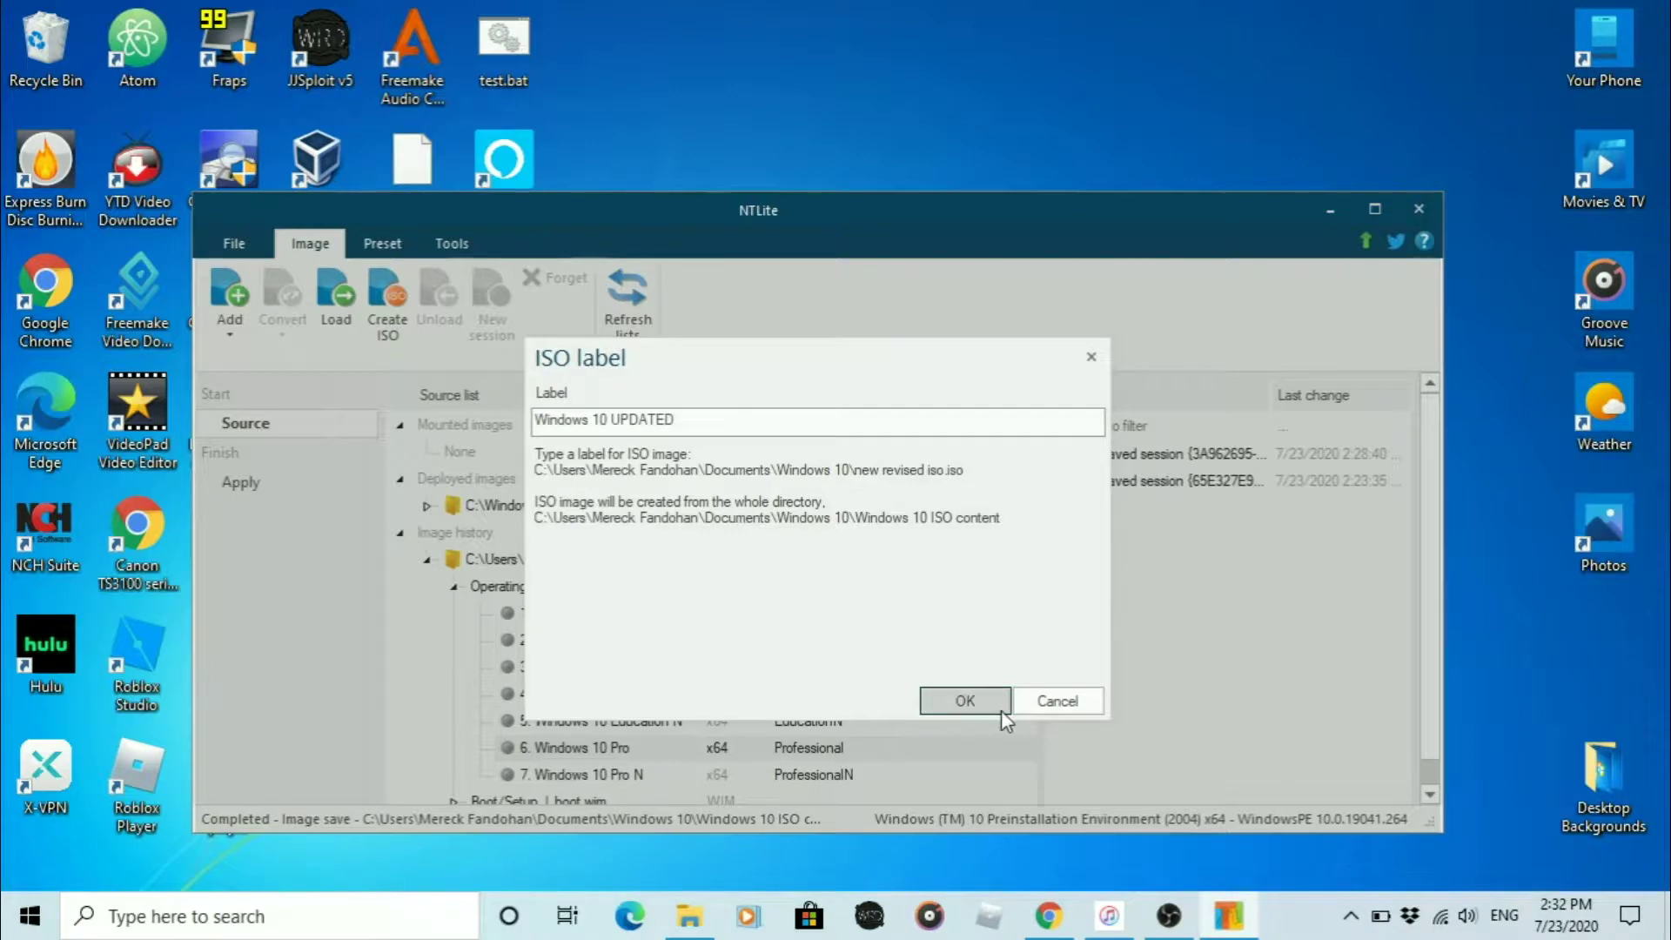
- Accept the 'Windows 10 UPDATED' label and start building the ISO
left_click(1001, 710)
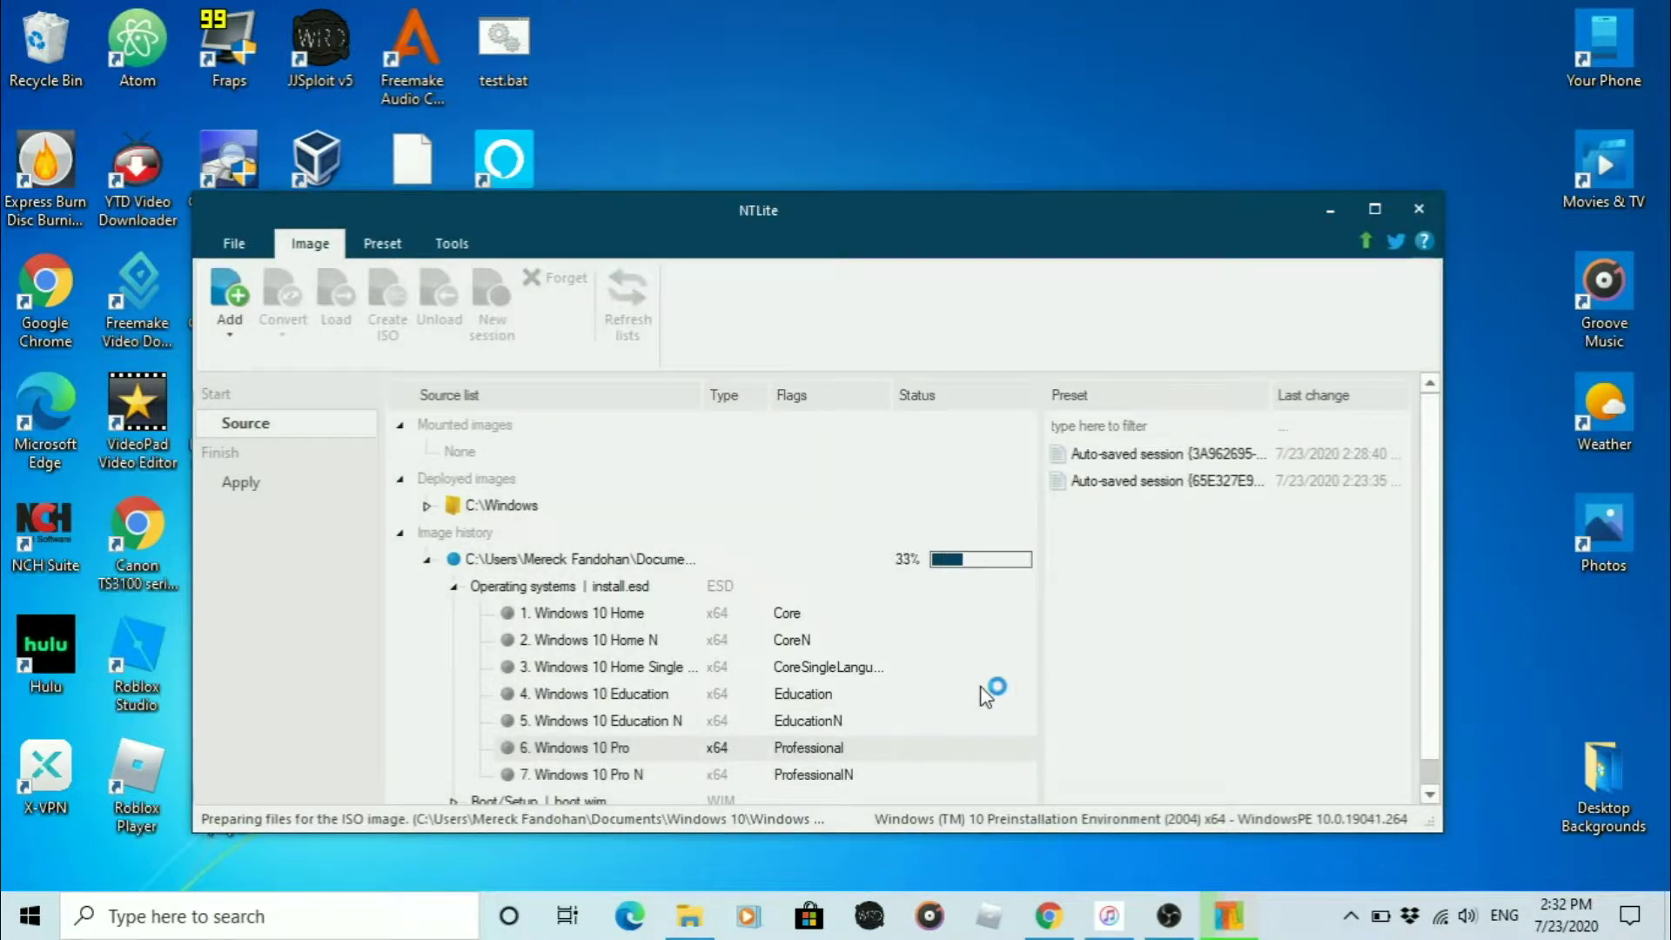